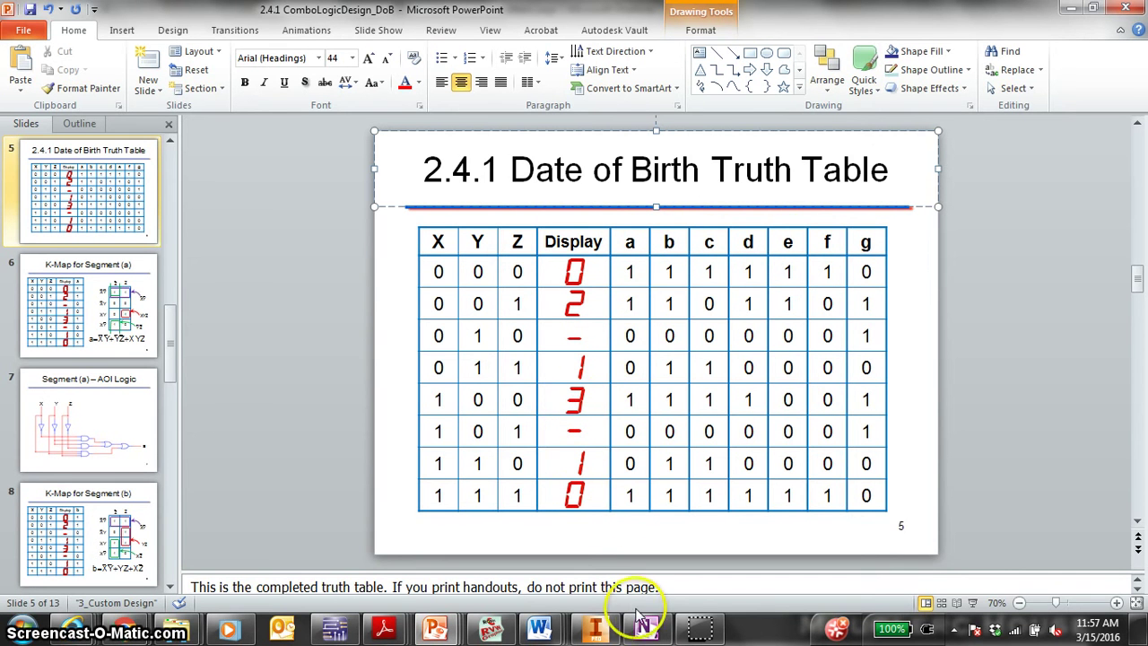
Switch from the PowerPoint Date of Birth slide to the 'Untitled page - Microsoft OneNote' window
mouse_move(646, 627)
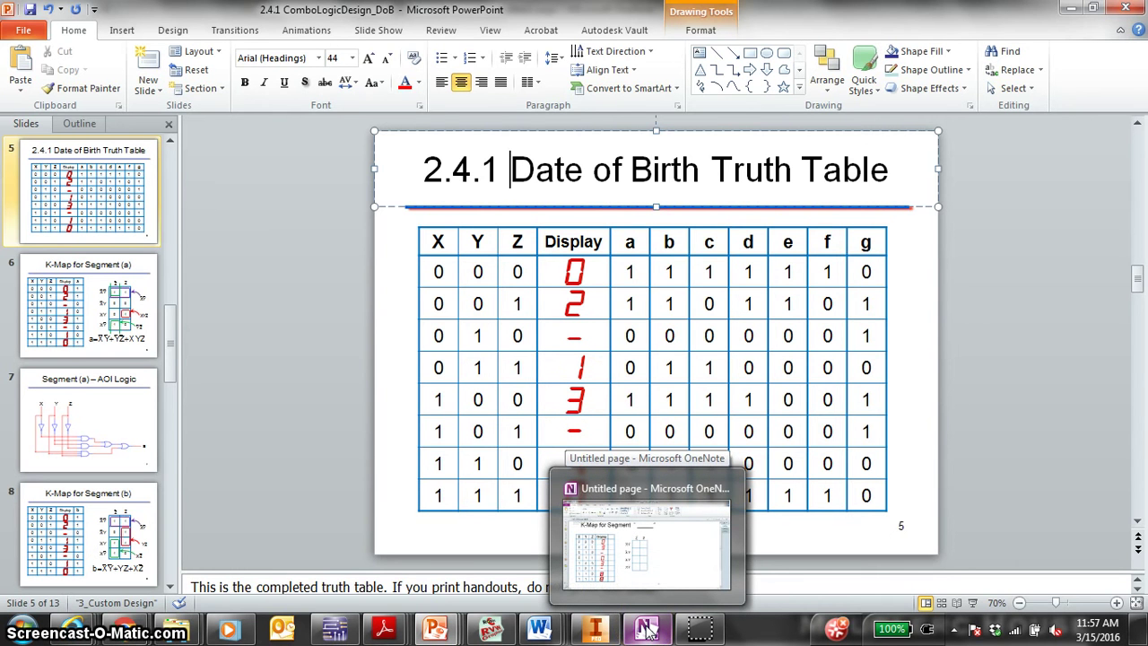
With the blue pen, write 'a' in the page title blank and the empty column header
left_click(661, 506)
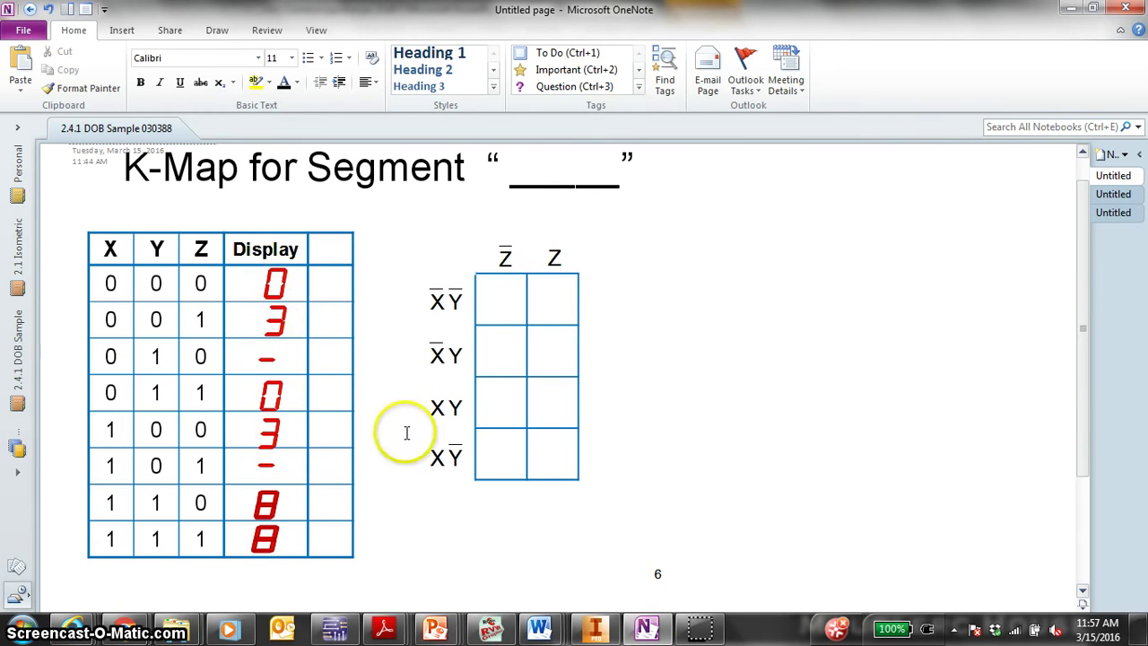
left_click(542, 171)
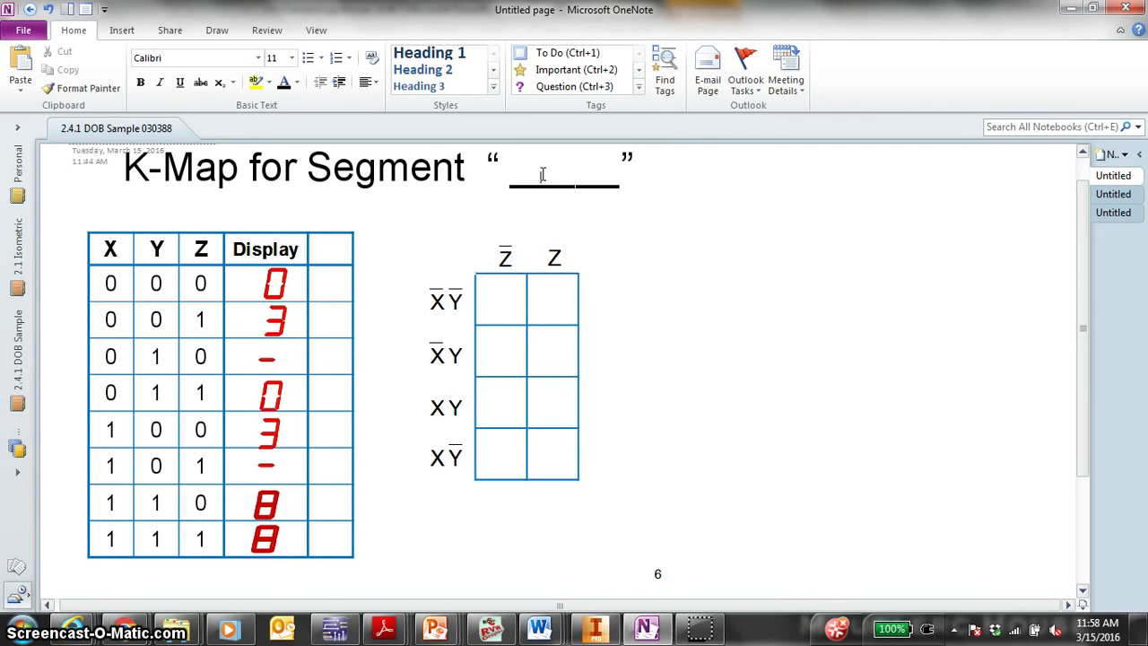
left_click(219, 29)
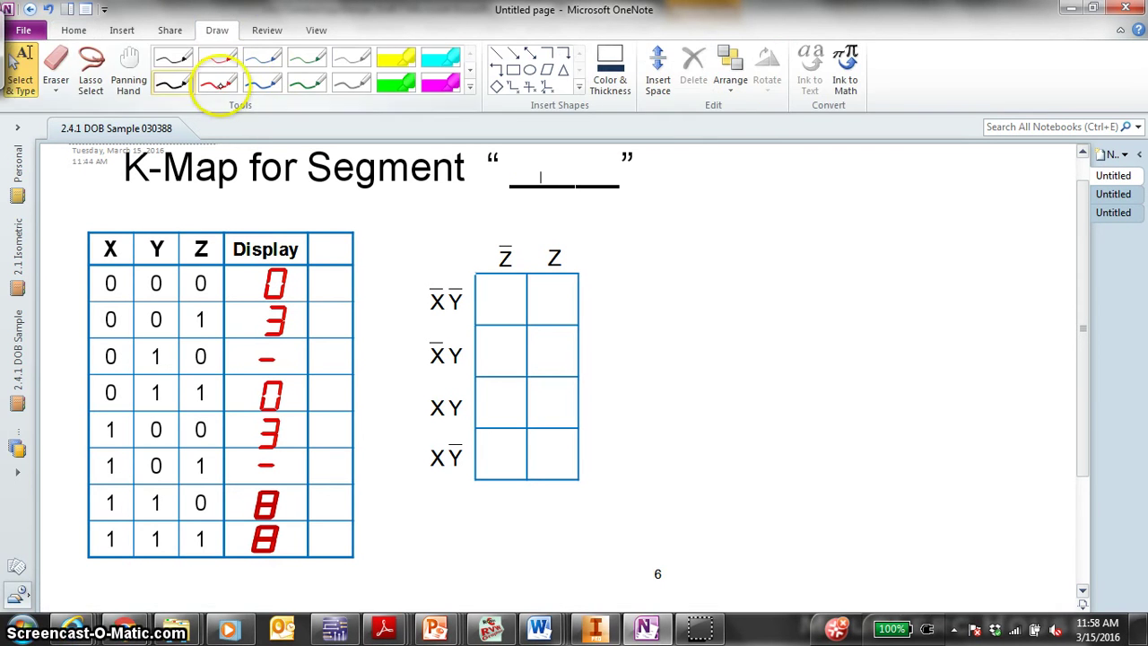
left_click(261, 82)
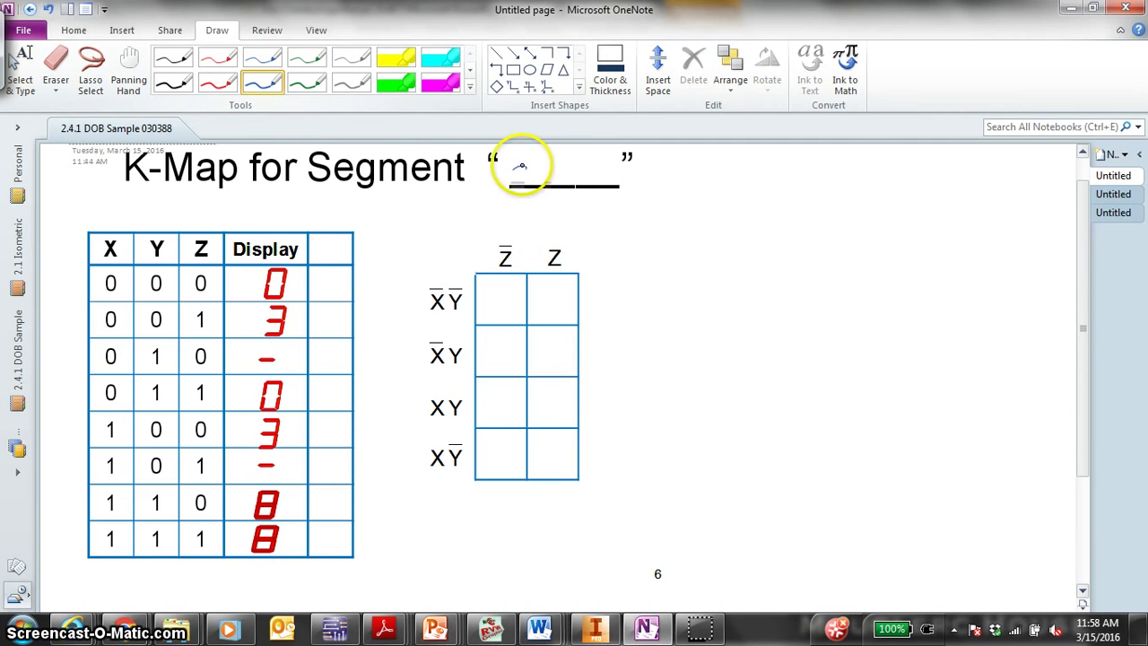
left_click_drag(523, 171, 527, 183)
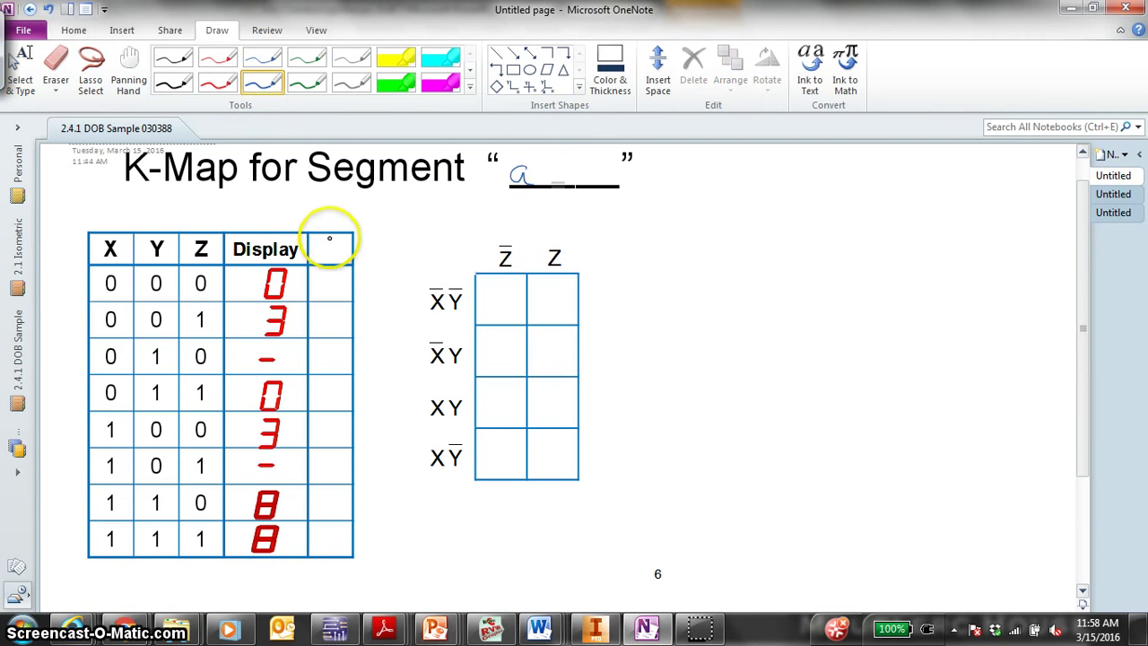
mouse_move(336, 244)
left_mouse_down()
mouse_move(325, 251)
mouse_move(335, 243)
left_mouse_up()
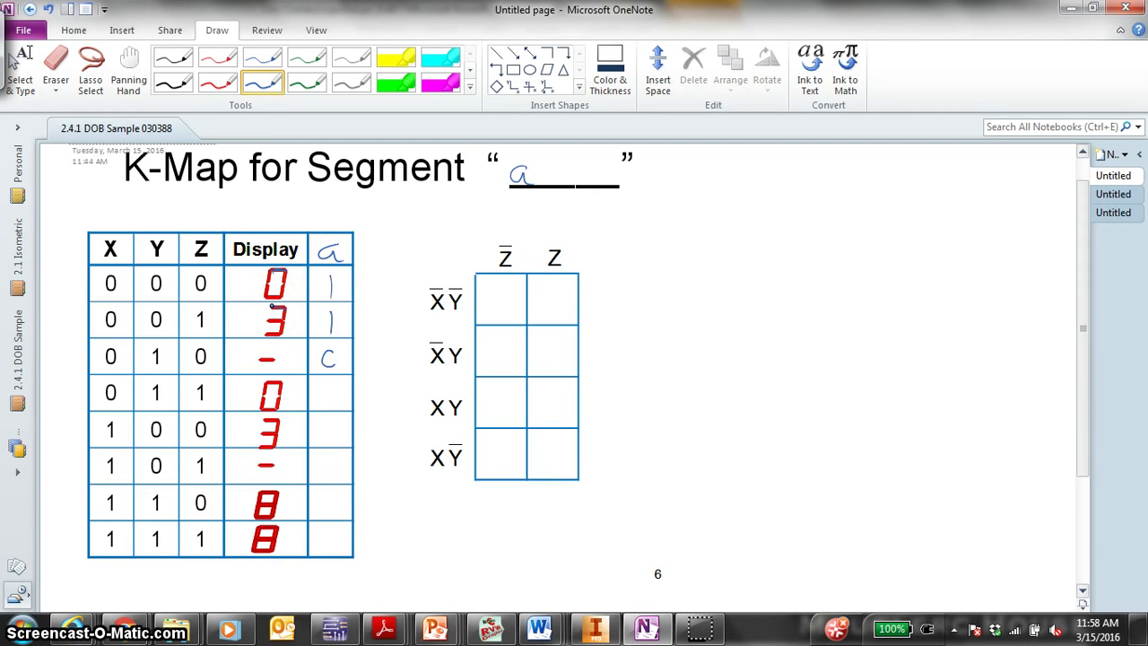
Fill column a with 1 for row 011, 0 for row 101 and 1 for row 110
left_click_drag(330, 387, 330, 408)
left_click_drag(330, 459, 331, 461)
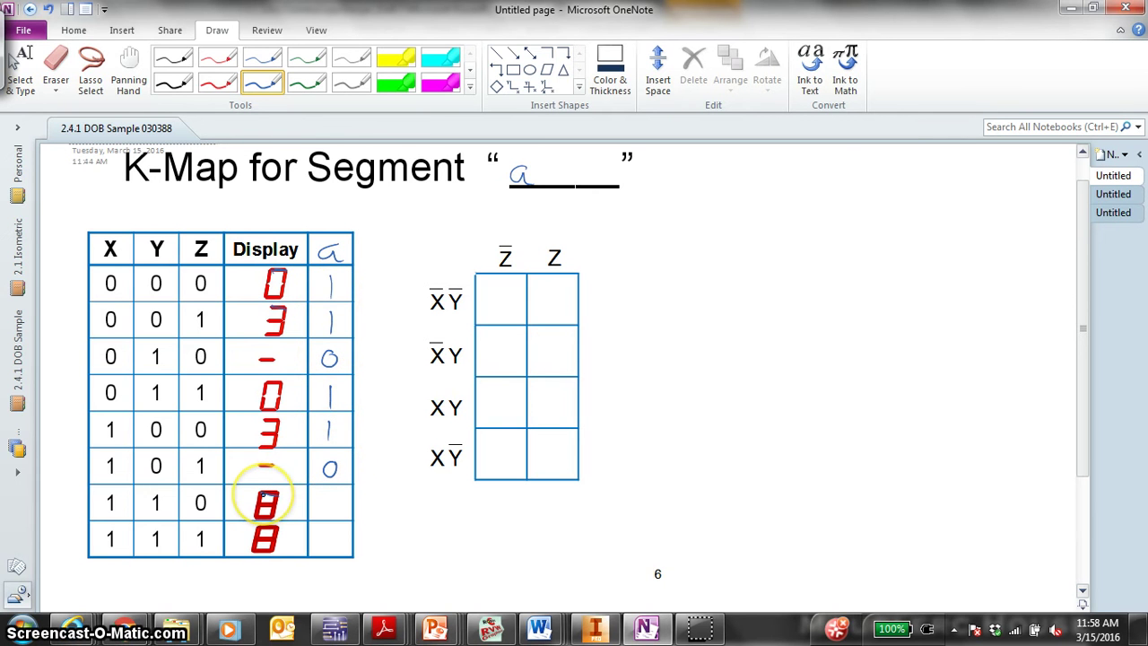
left_click(324, 532)
left_click_drag(332, 496, 325, 550)
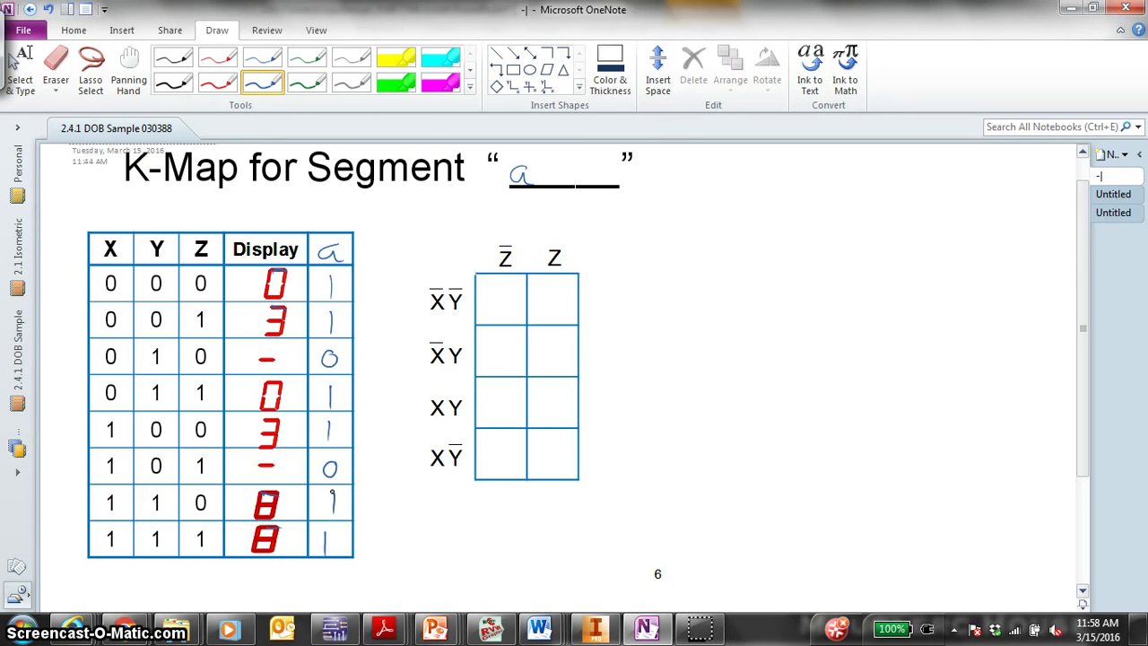
Write 1s in the K-map's top-left, top-right and XY,Z cells, then start 'a ='
left_click(500, 287)
left_click_drag(500, 288, 499, 315)
left_click_drag(556, 283, 550, 320)
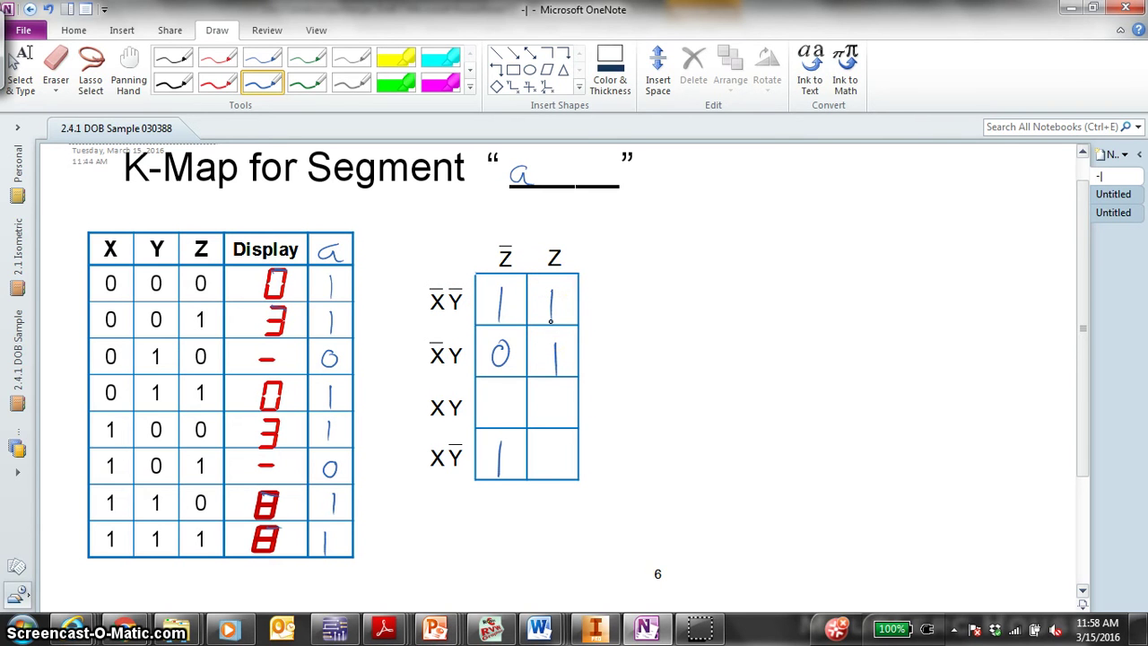
left_click_drag(548, 391, 547, 425)
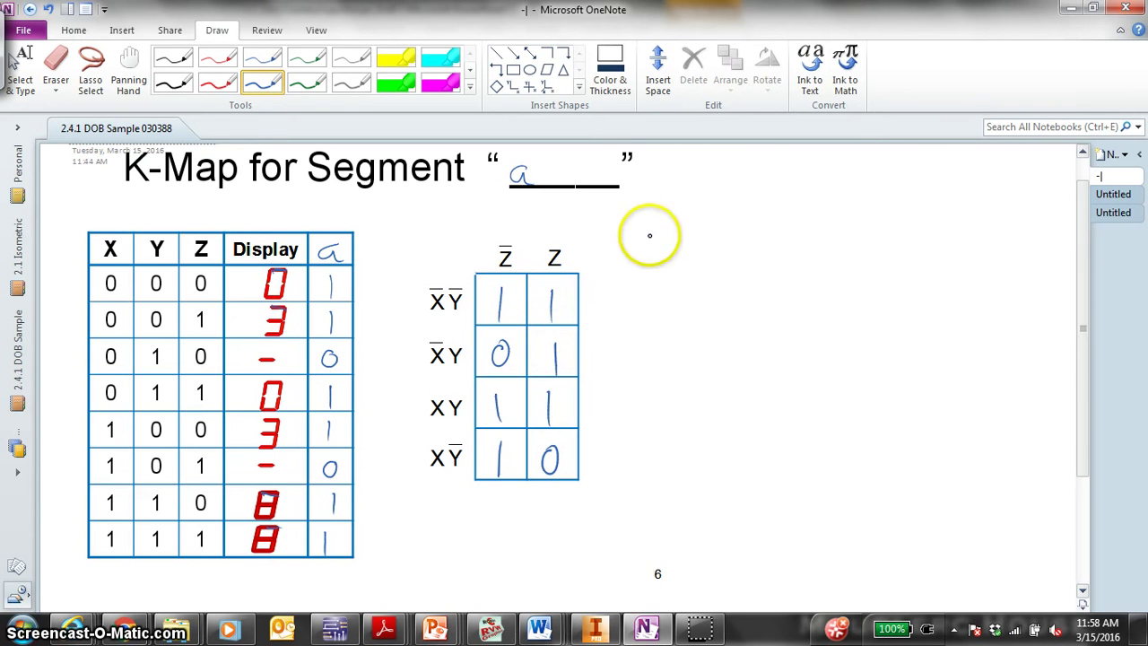
mouse_move(655, 236)
left_mouse_down()
mouse_move(673, 254)
mouse_move(706, 251)
left_mouse_up()
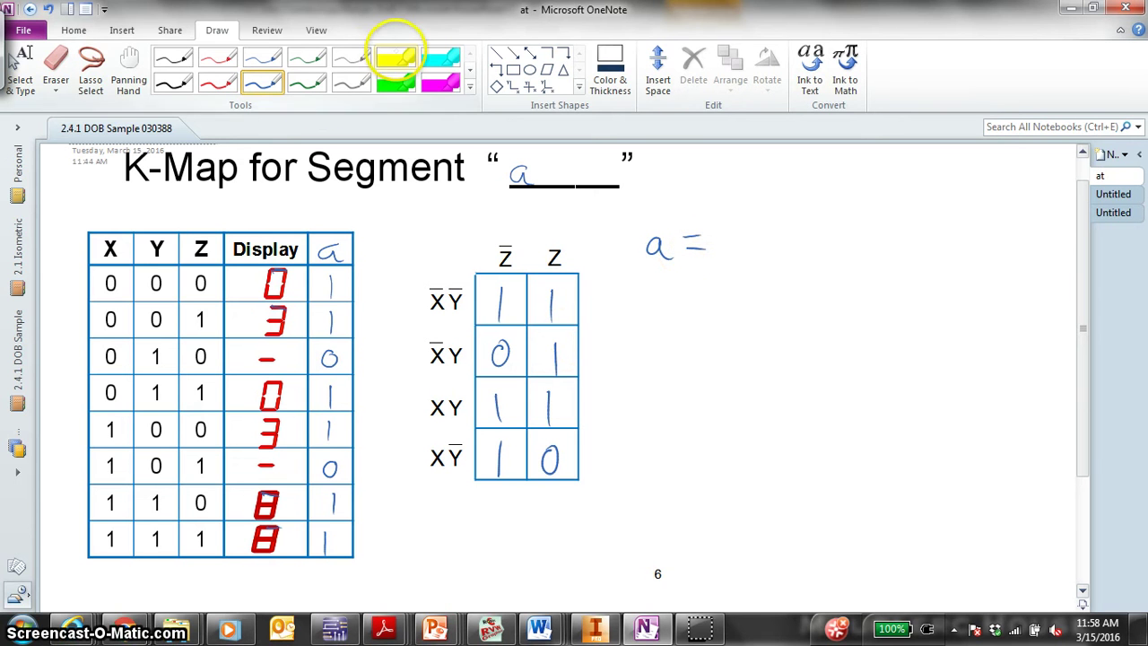
Loop the K-map's groups of 1s with yellow, magenta and cyan highlighters
left_click(398, 56)
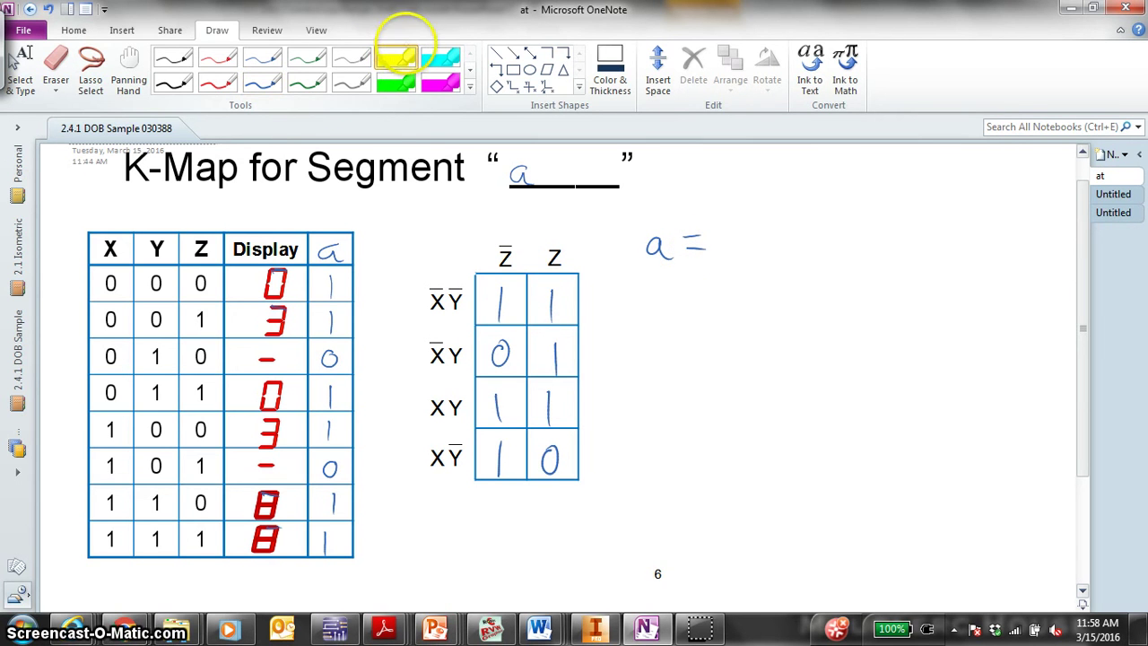
left_click_drag(496, 302, 561, 299)
left_click(440, 82)
mouse_move(546, 349)
left_mouse_down()
mouse_move(530, 401)
mouse_move(555, 411)
mouse_move(554, 351)
left_mouse_up()
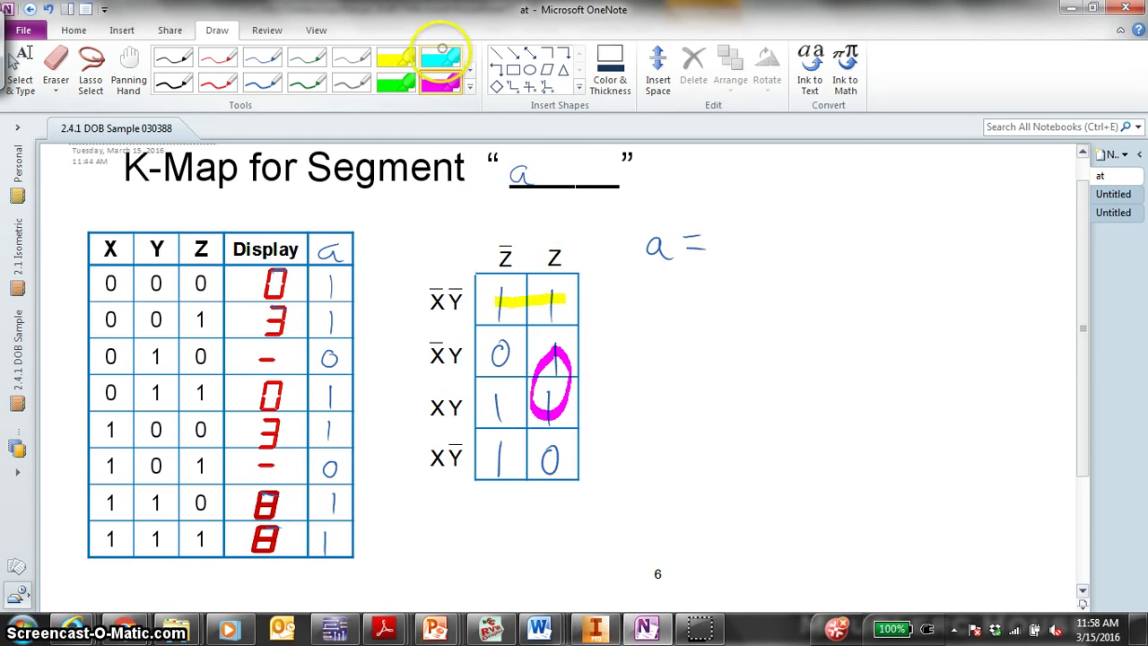
left_click(441, 58)
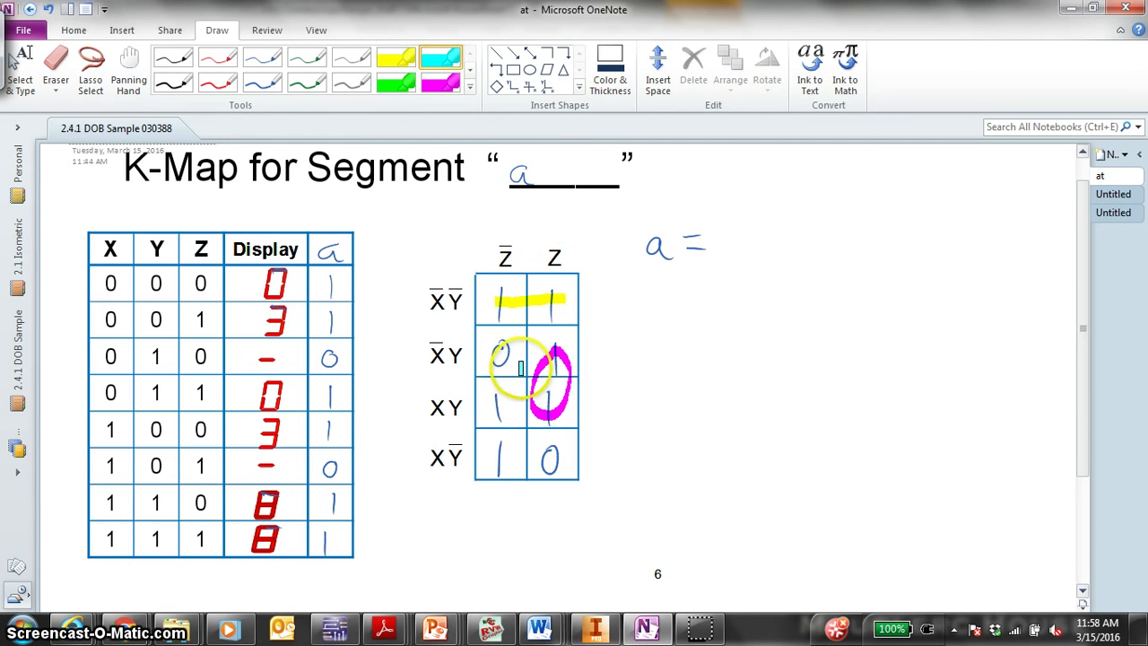
mouse_move(493, 399)
left_mouse_down()
mouse_move(487, 462)
mouse_move(511, 460)
mouse_move(505, 395)
left_mouse_up()
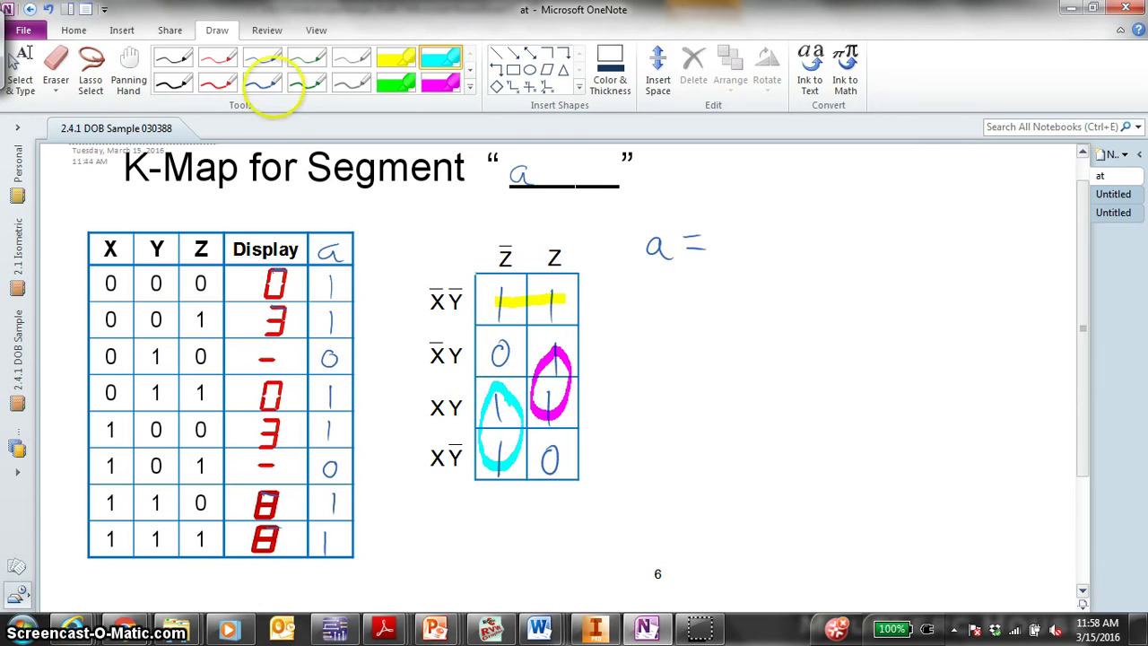
In blue ink, write the terms X̄Ȳ + YZ + XZ̄ after 'a ='
left_click(262, 82)
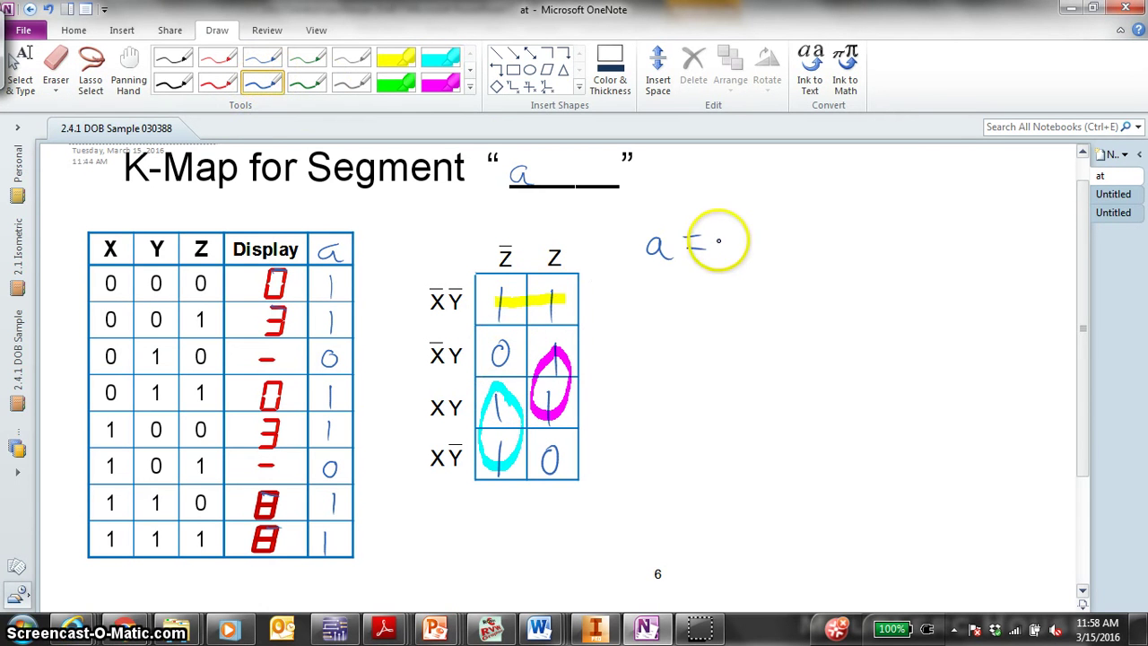
left_click_drag(730, 233, 750, 258)
left_click_drag(752, 234, 730, 258)
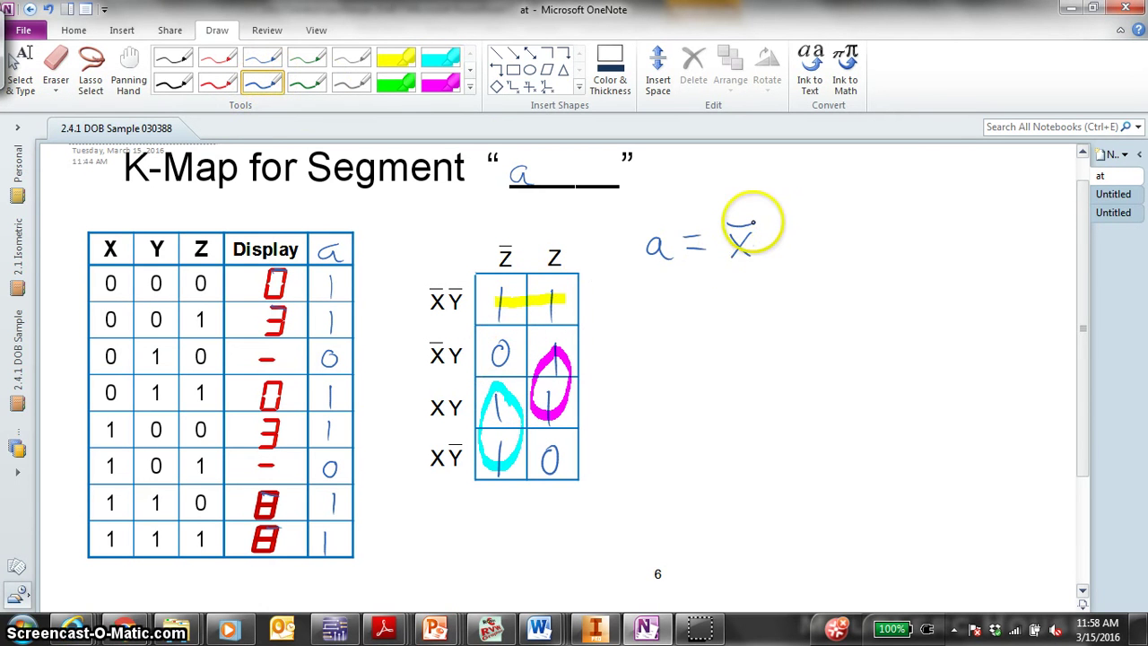
mouse_move(769, 232)
left_mouse_down()
mouse_move(781, 251)
mouse_move(772, 223)
mouse_move(834, 244)
left_mouse_up()
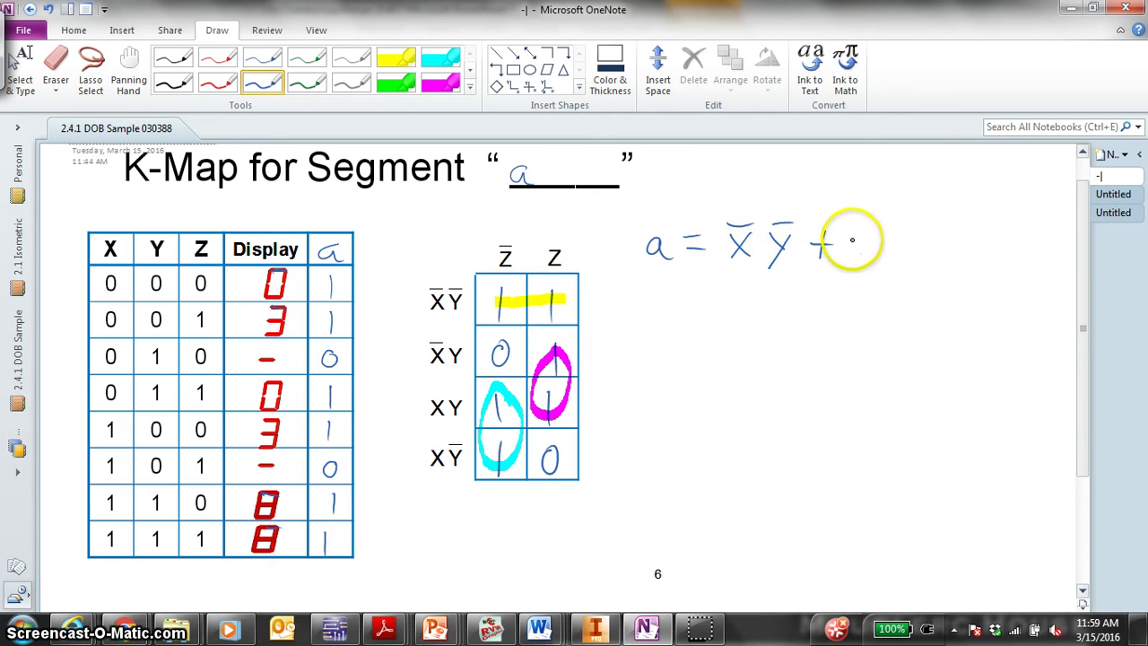
mouse_move(853, 235)
left_mouse_down()
mouse_move(855, 266)
mouse_move(884, 238)
mouse_move(948, 260)
mouse_move(958, 242)
mouse_move(1031, 230)
left_mouse_up()
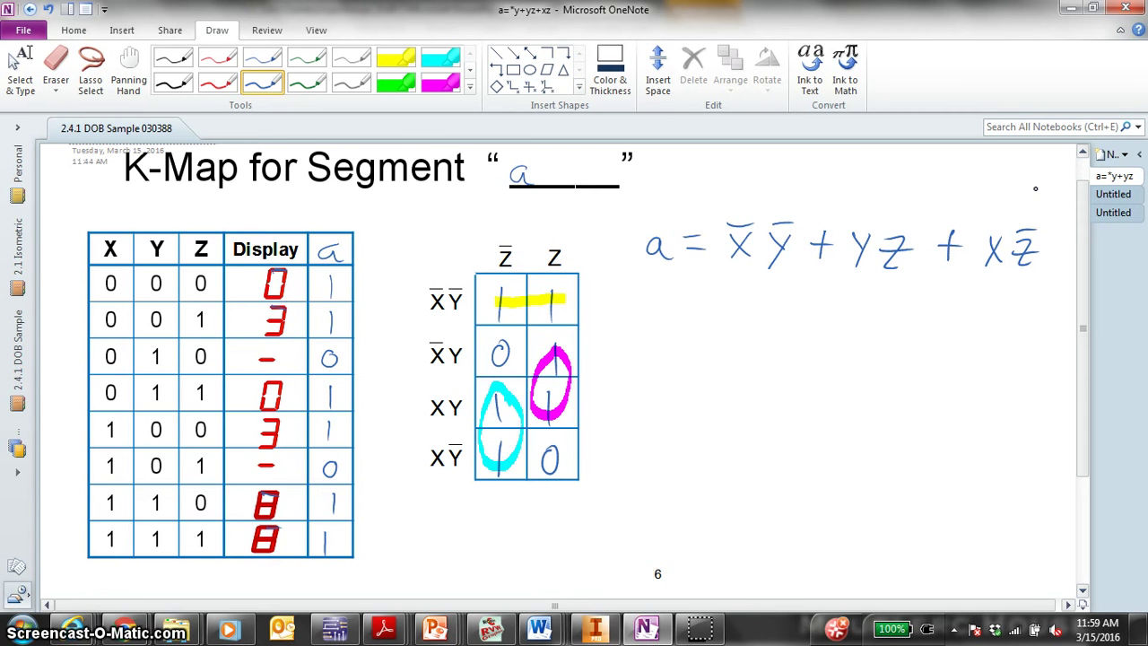
In green ink, draw a new column b with its border and row dividers
left_click(307, 82)
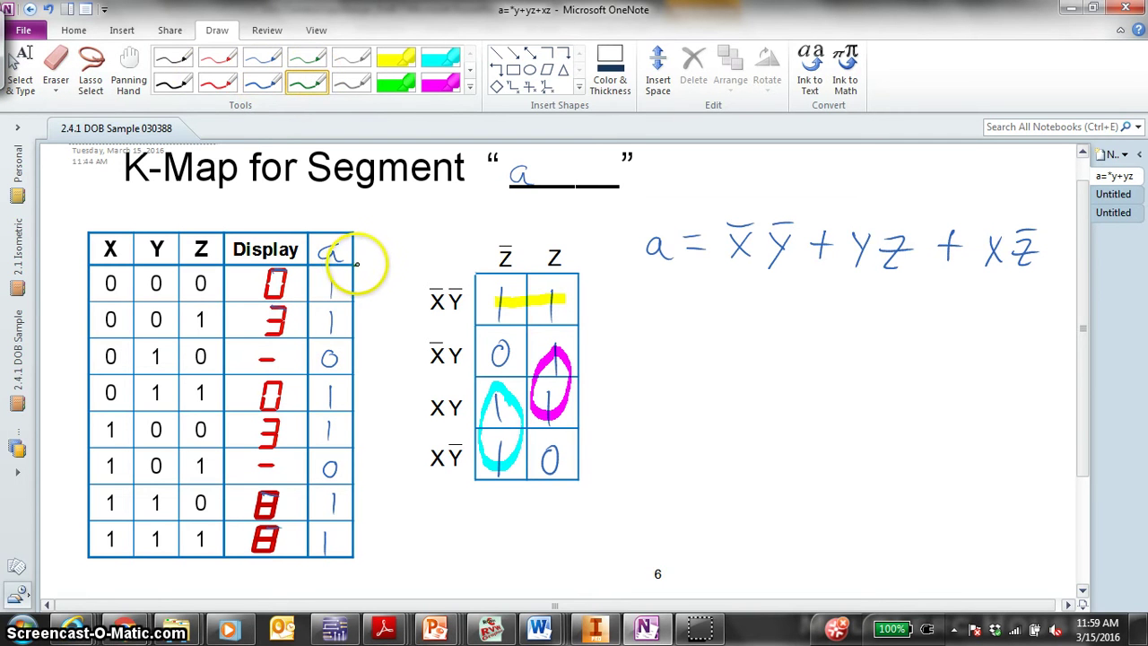
mouse_move(355, 263)
left_mouse_down()
mouse_move(394, 265)
mouse_move(375, 261)
left_mouse_up()
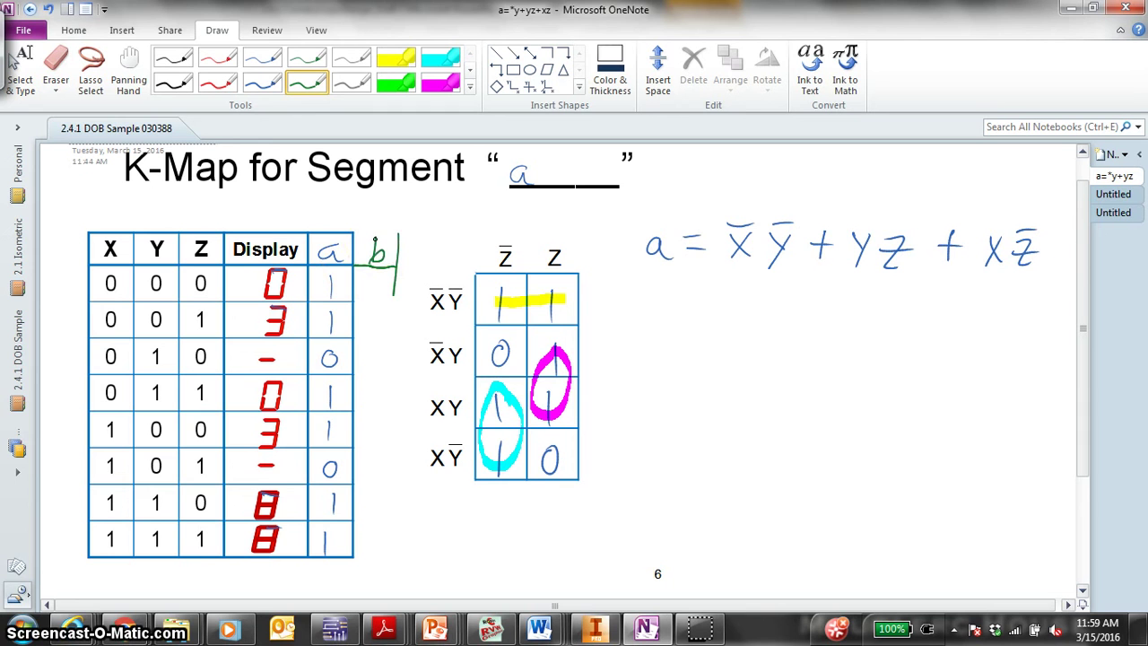
left_click_drag(390, 330, 387, 563)
left_click_drag(395, 518, 355, 518)
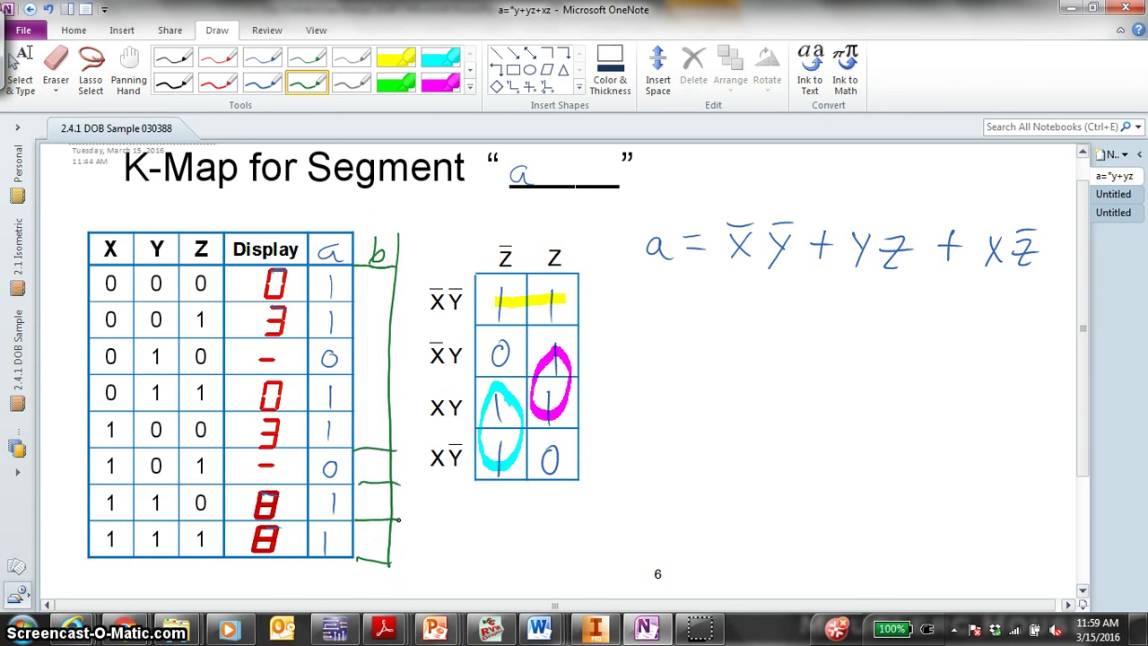
left_click_drag(388, 448, 358, 448)
left_click_drag(387, 334, 357, 336)
left_click_drag(387, 373, 355, 375)
left_click_drag(362, 304, 394, 306)
Mark segment b on the displayed digits and draw column b's left edge
left_click_drag(287, 280, 268, 272)
left_click_drag(267, 308, 286, 311)
mouse_move(265, 384)
left_mouse_down()
mouse_move(283, 385)
mouse_move(280, 421)
left_mouse_up()
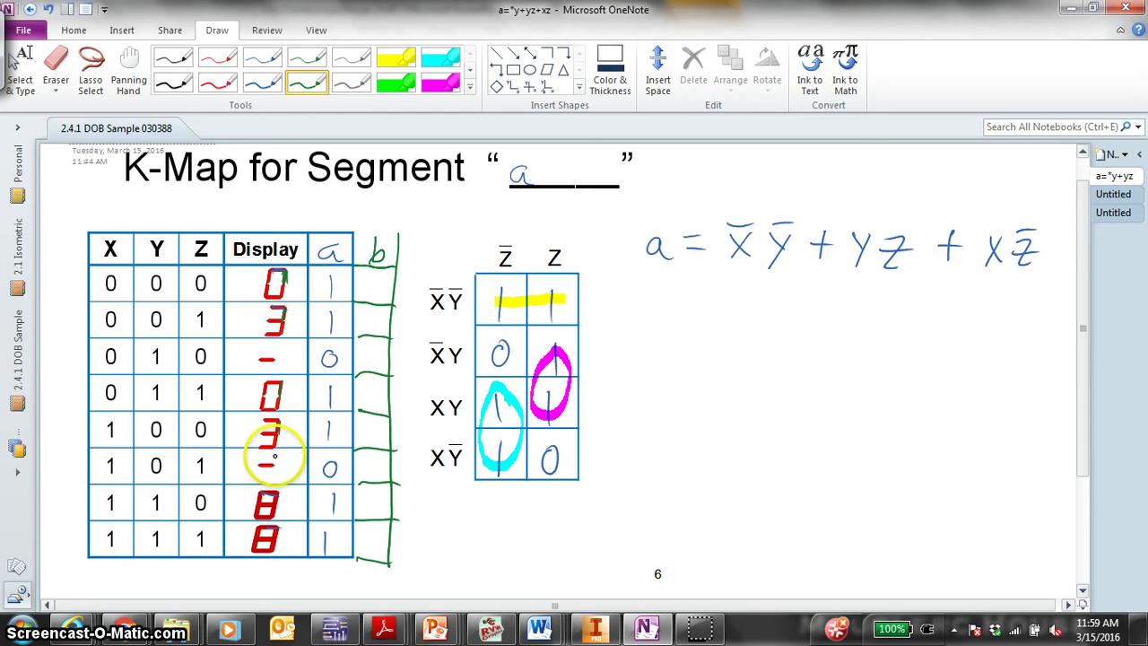
mouse_move(259, 492)
left_mouse_down()
mouse_move(279, 490)
mouse_move(278, 526)
left_mouse_up()
left_click_drag(356, 554, 395, 236)
Fill column b with 1,1,0,1,1,0,1,1 and outline its header
left_click(373, 278)
left_click_drag(373, 278, 374, 341)
left_click(373, 346)
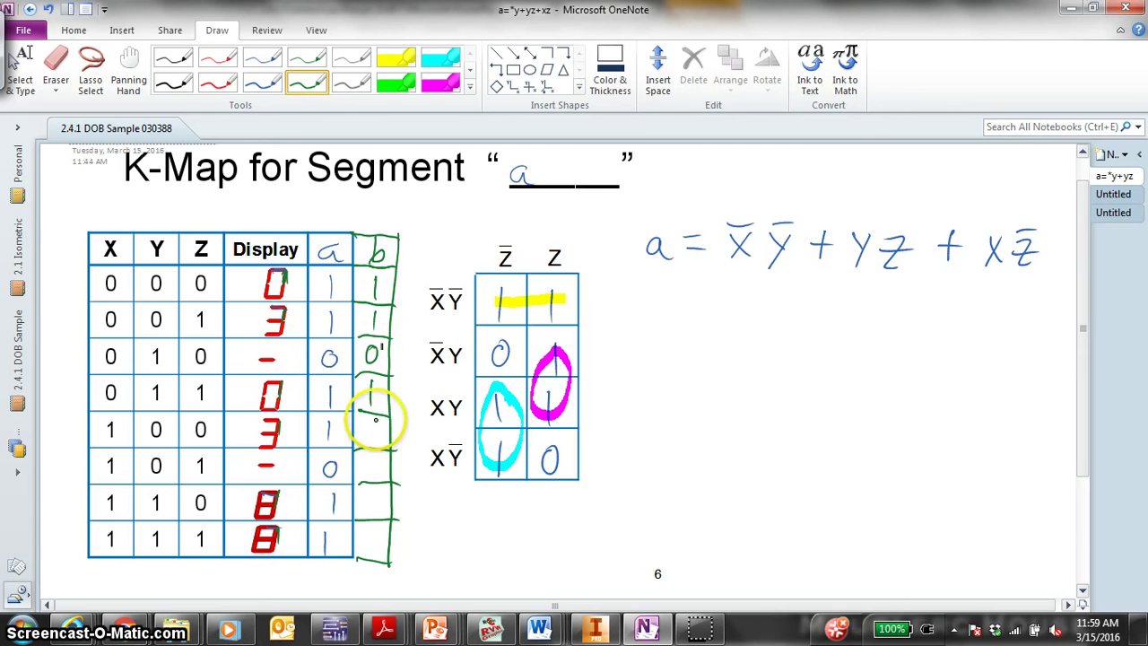
left_click_drag(376, 421, 374, 458)
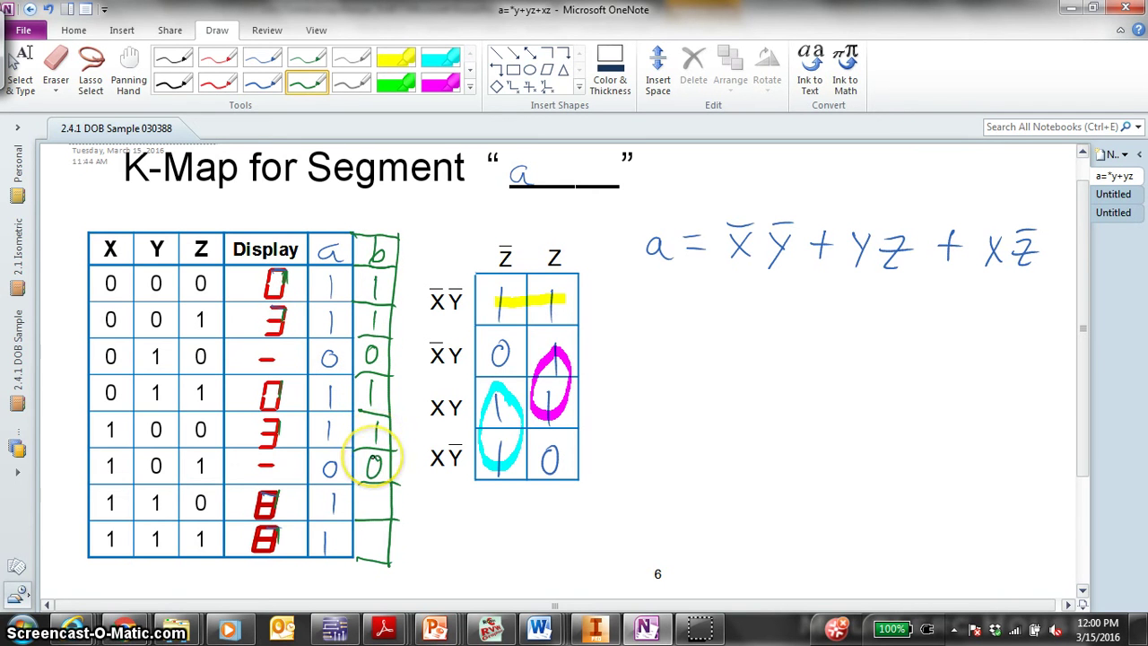
left_click_drag(375, 531, 375, 556)
left_click_drag(377, 487, 377, 513)
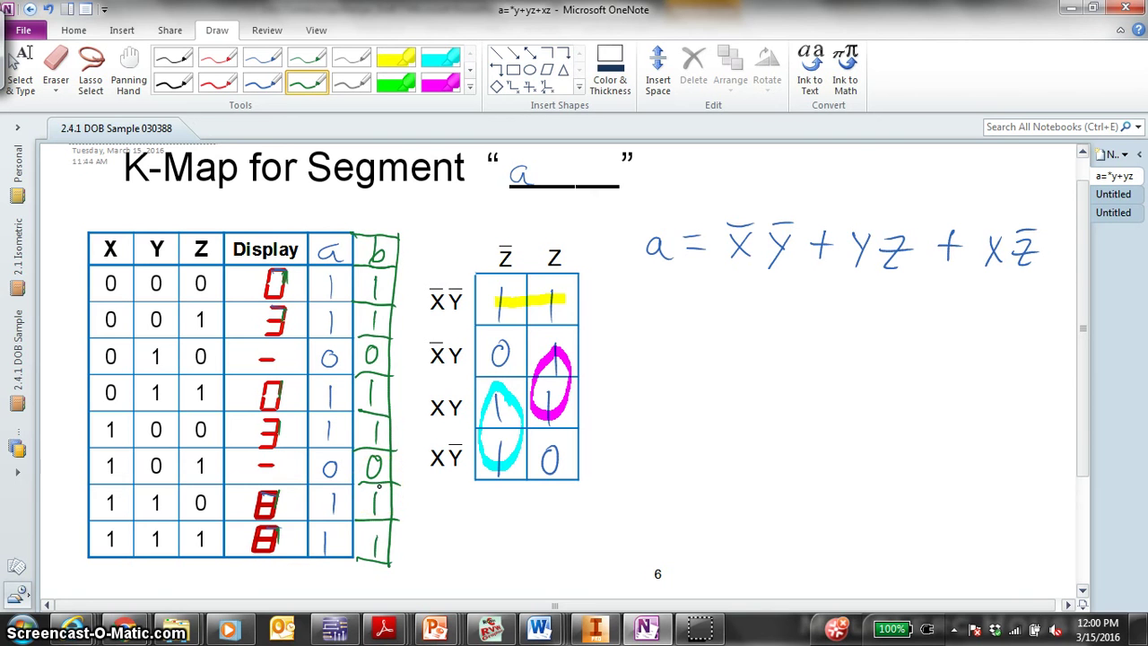
mouse_move(375, 256)
left_mouse_down()
mouse_move(355, 260)
mouse_move(354, 238)
mouse_move(396, 232)
left_mouse_up()
left_click(374, 465)
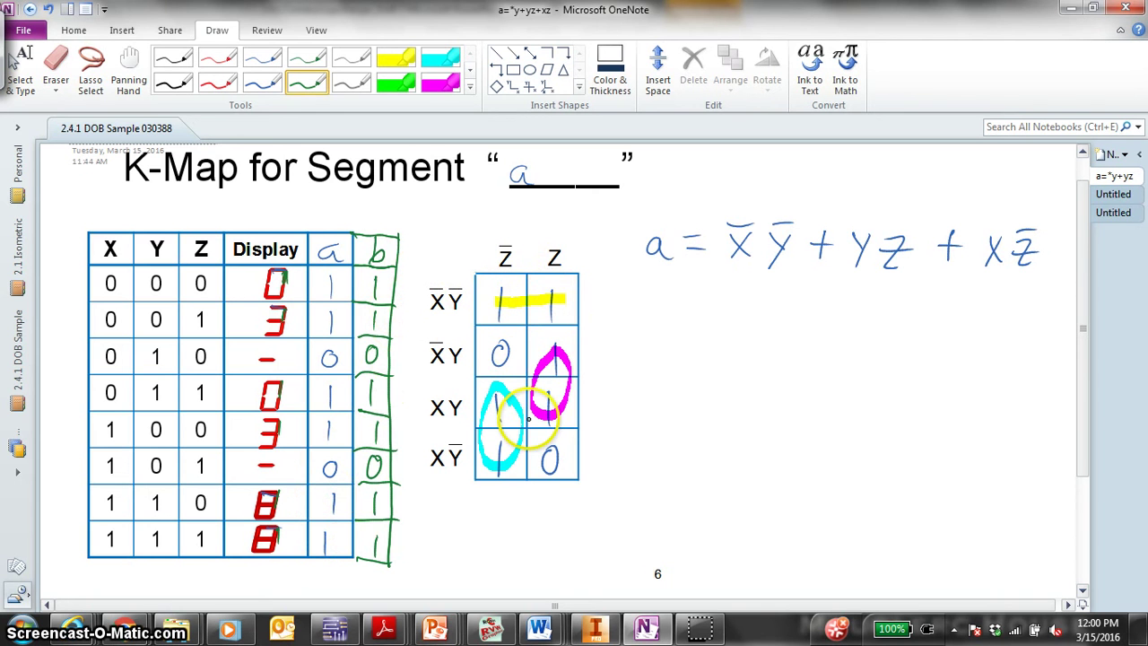
Write b = X̄Ȳ + YZ + XZ̄ below the a equation
mouse_move(653, 287)
left_mouse_down()
mouse_move(650, 310)
mouse_move(701, 290)
mouse_move(703, 301)
left_mouse_up()
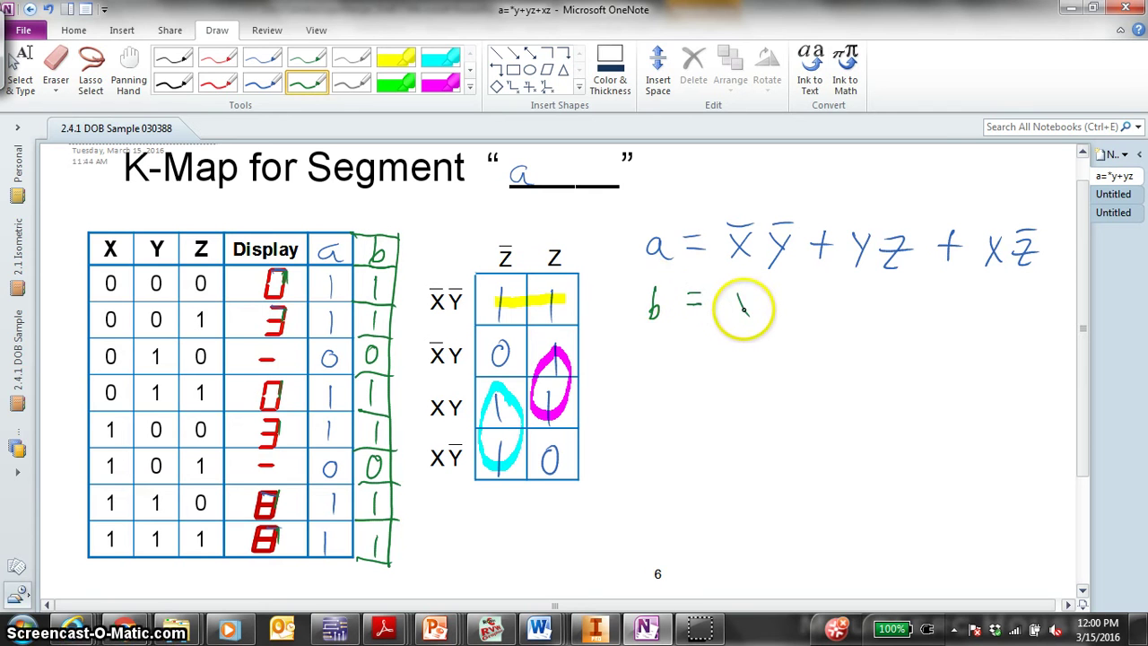
mouse_move(750, 296)
left_mouse_down()
mouse_move(734, 316)
mouse_move(774, 310)
mouse_move(753, 288)
mouse_move(817, 319)
left_mouse_up()
mouse_move(804, 310)
left_mouse_down()
mouse_move(858, 311)
mouse_move(859, 329)
left_mouse_up()
mouse_move(874, 305)
left_mouse_down()
mouse_move(888, 326)
mouse_move(901, 313)
mouse_move(938, 319)
left_mouse_up()
left_click_drag(924, 308, 952, 307)
mouse_move(974, 301)
left_mouse_down()
mouse_move(990, 323)
mouse_move(974, 323)
mouse_move(1018, 325)
left_mouse_up()
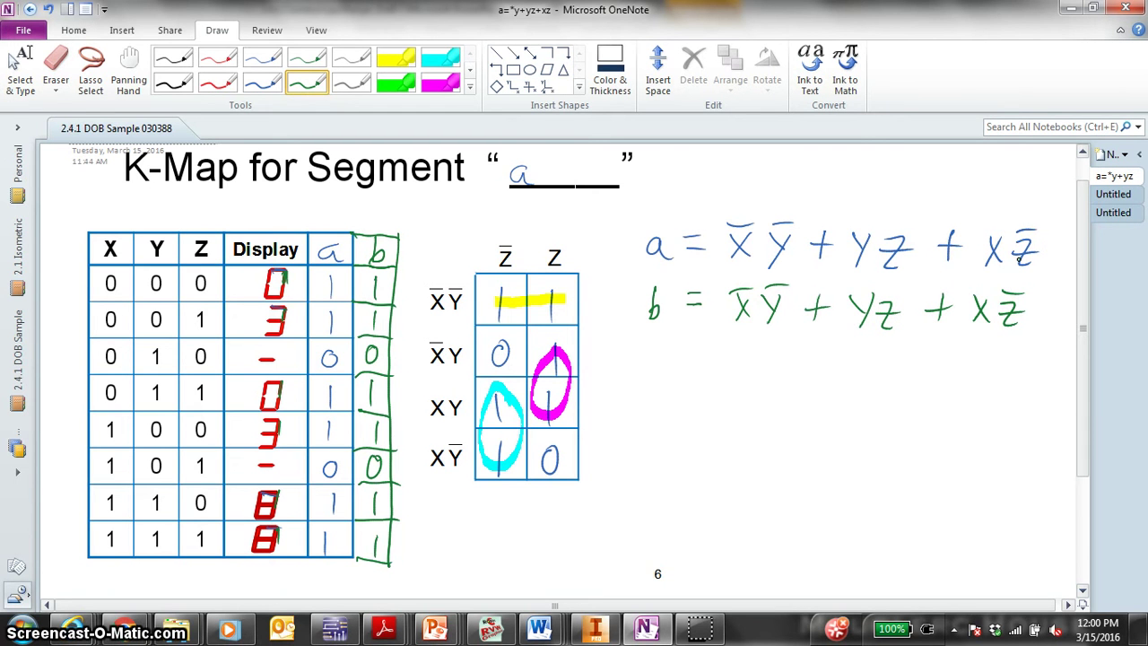
In red ink, add b, c, d to the title and draw a divider marking the c column
left_click(218, 83)
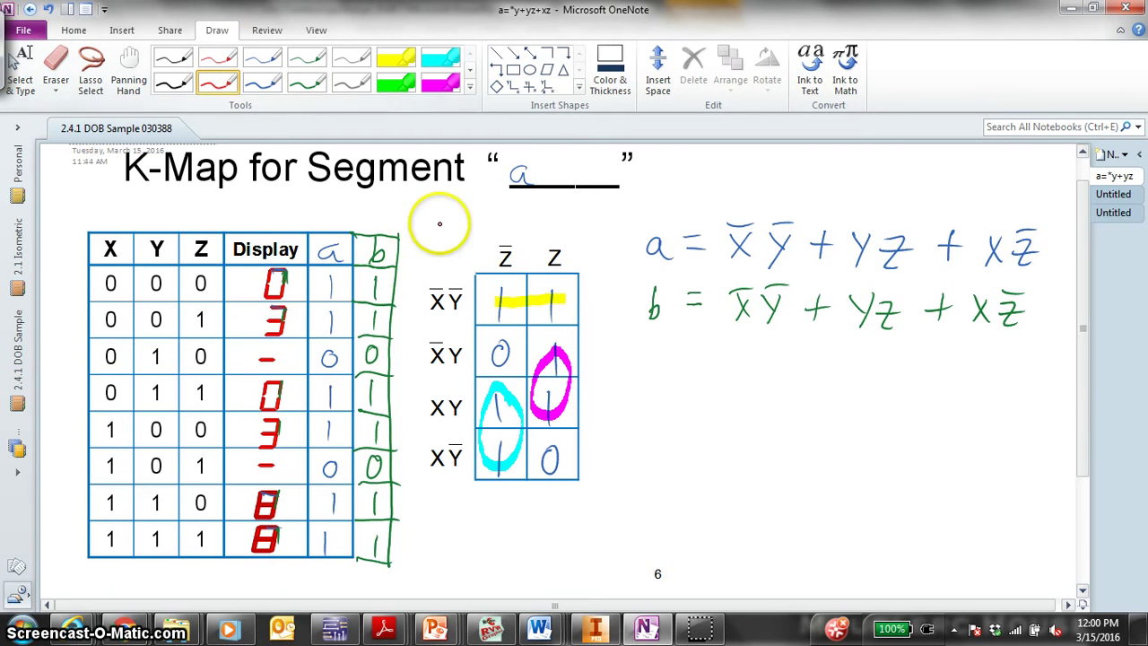
mouse_move(547, 154)
left_mouse_down()
mouse_move(562, 194)
mouse_move(584, 164)
mouse_move(593, 192)
mouse_move(610, 176)
mouse_move(591, 177)
mouse_move(591, 199)
mouse_move(599, 178)
mouse_move(590, 199)
mouse_move(535, 199)
left_mouse_up()
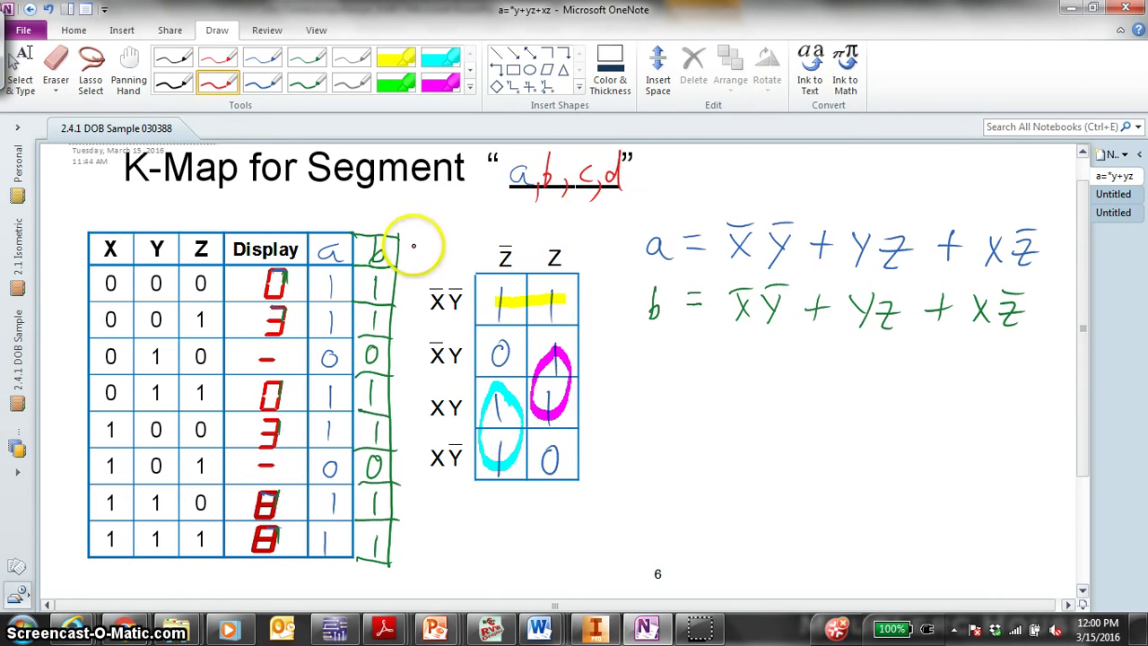
left_click_drag(427, 235, 420, 567)
left_click_drag(394, 309, 426, 309)
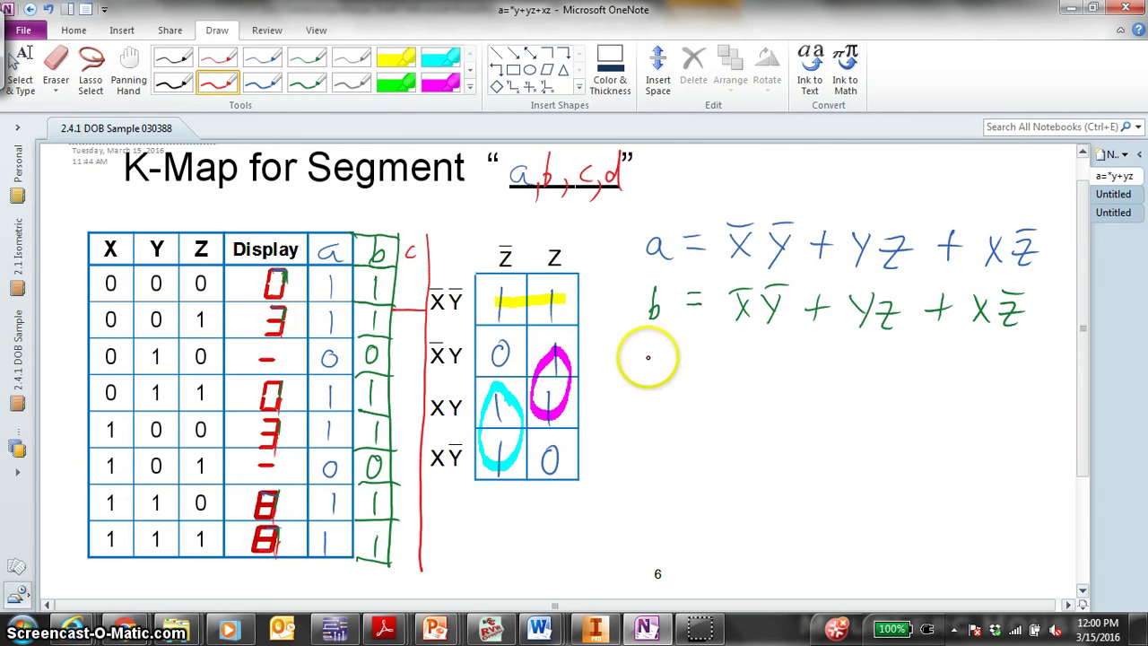
Write c = X̄Ȳ + YZ + XZ̄ below b's equation
mouse_move(652, 356)
left_mouse_down()
mouse_move(649, 384)
mouse_move(693, 361)
mouse_move(693, 381)
left_mouse_up()
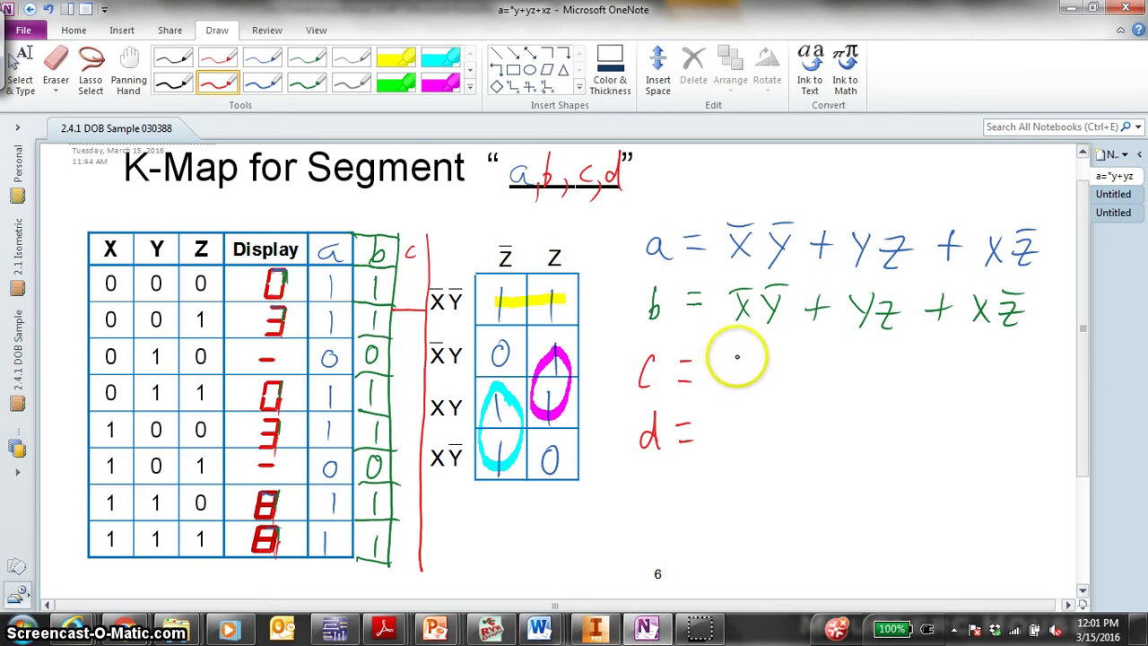
mouse_move(735, 359)
left_mouse_down()
mouse_move(750, 382)
mouse_move(736, 383)
mouse_move(790, 347)
left_mouse_up()
mouse_move(827, 355)
left_mouse_down()
mouse_move(826, 377)
mouse_move(839, 368)
left_mouse_up()
left_click_drag(857, 357, 864, 397)
left_click_drag(883, 363, 897, 360)
left_click_drag(992, 362, 1023, 391)
left_click_drag(998, 350, 1028, 346)
Write d = X̄Ȳ + YZ + XZ̄ below c's equation
left_click_drag(730, 438, 748, 461)
left_click_drag(750, 437, 730, 463)
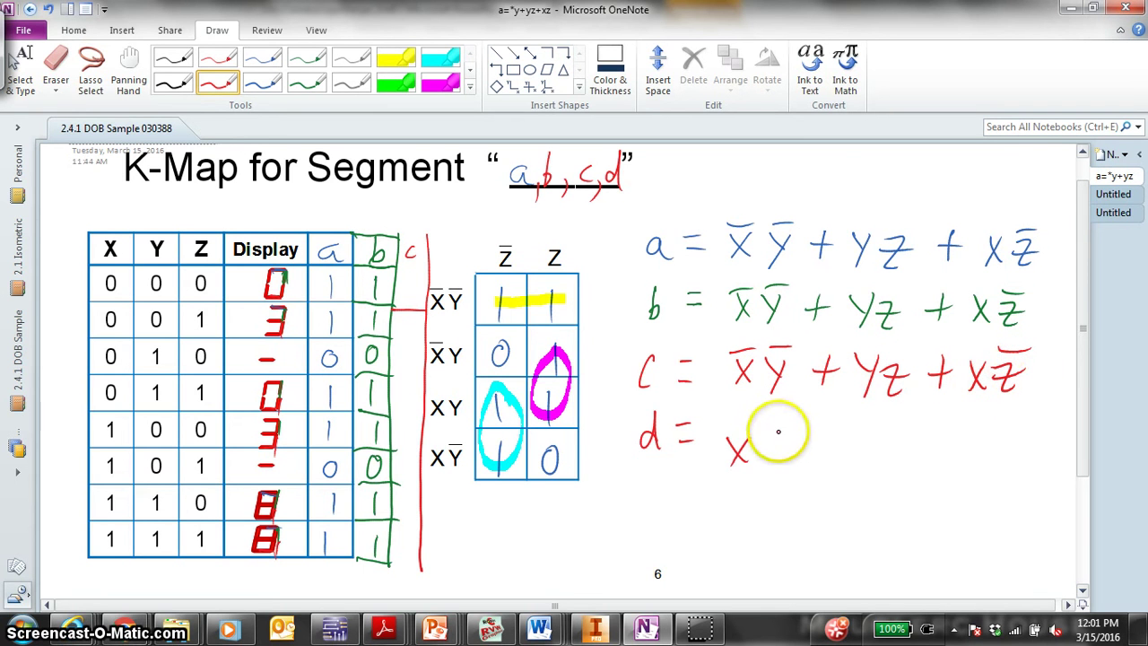
left_click_drag(770, 433, 780, 463)
left_click_drag(721, 420, 737, 419)
left_click_drag(812, 442, 832, 441)
mouse_move(822, 430)
left_mouse_down()
mouse_move(821, 455)
mouse_move(951, 438)
mouse_move(981, 457)
left_mouse_up()
left_click_drag(995, 438, 1003, 438)
left_click_drag(980, 429, 964, 454)
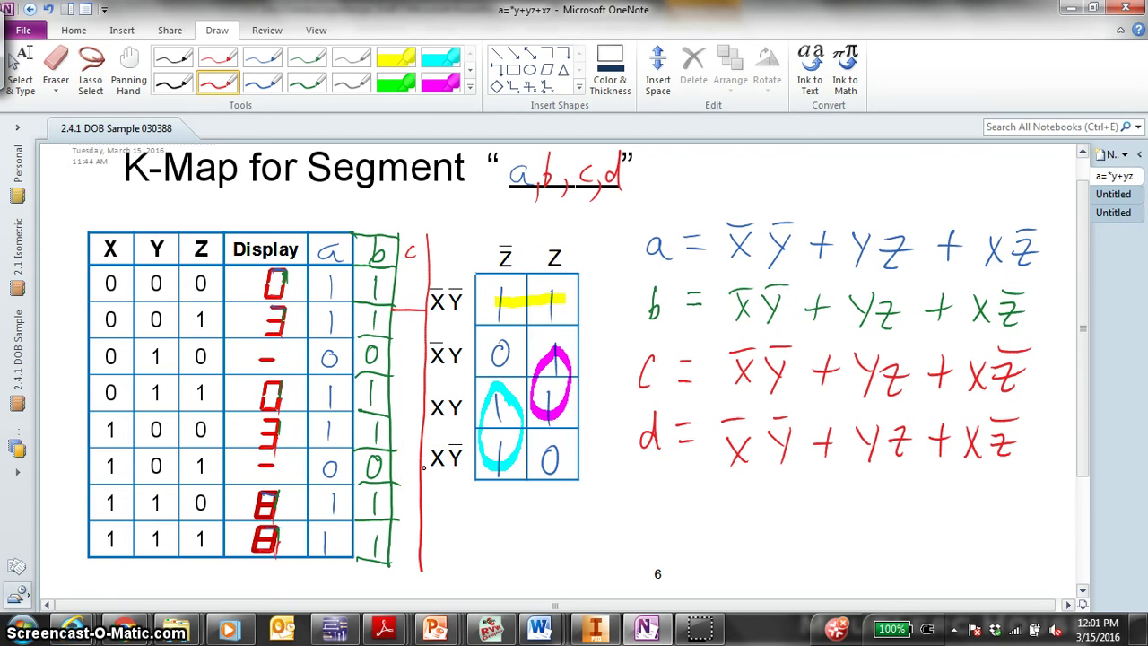
On the blank Untitled K-Map page, write e in blue in the title and column header
left_click(13, 56)
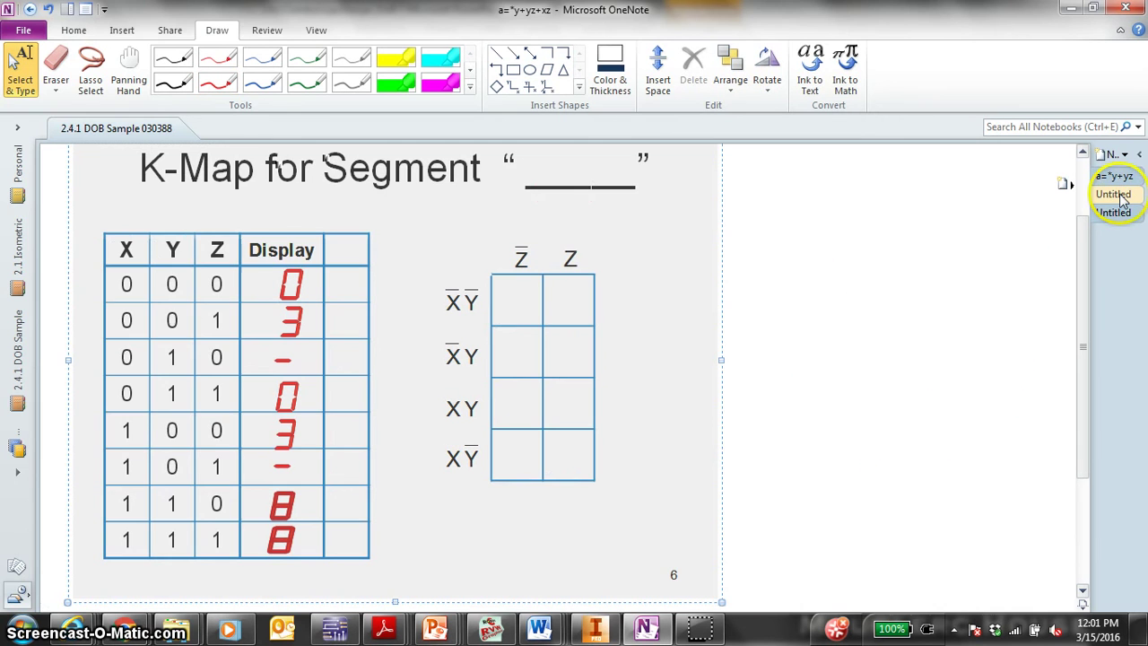
left_click(1119, 196)
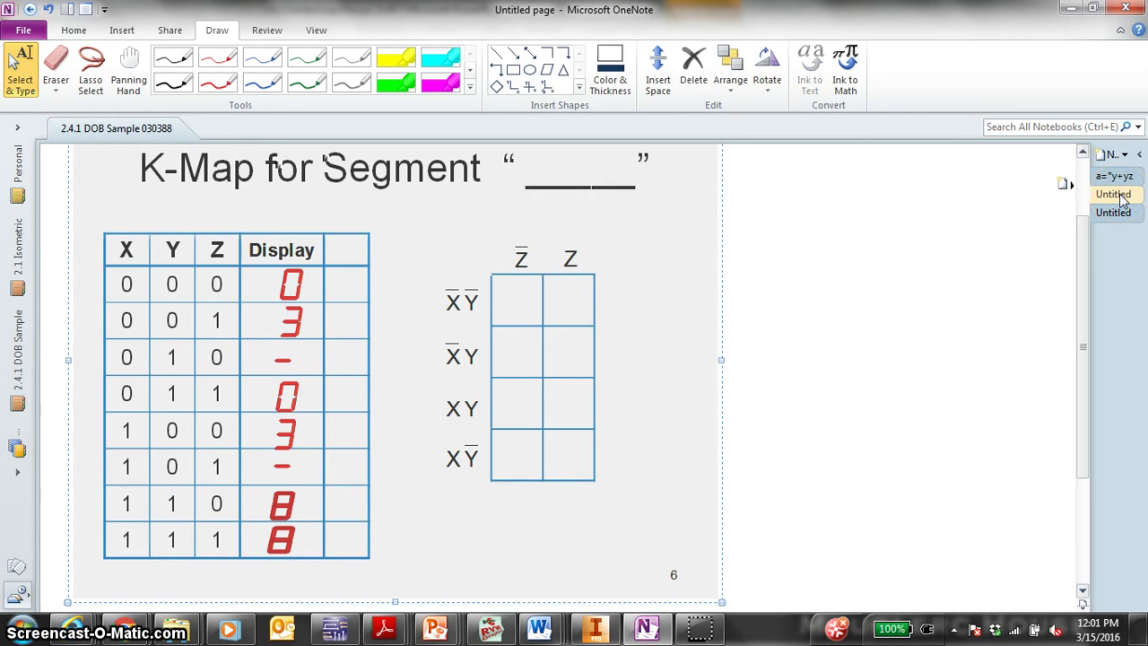
left_click(265, 58)
left_click_drag(547, 172, 551, 182)
left_click(548, 161)
left_click_drag(337, 258, 342, 252)
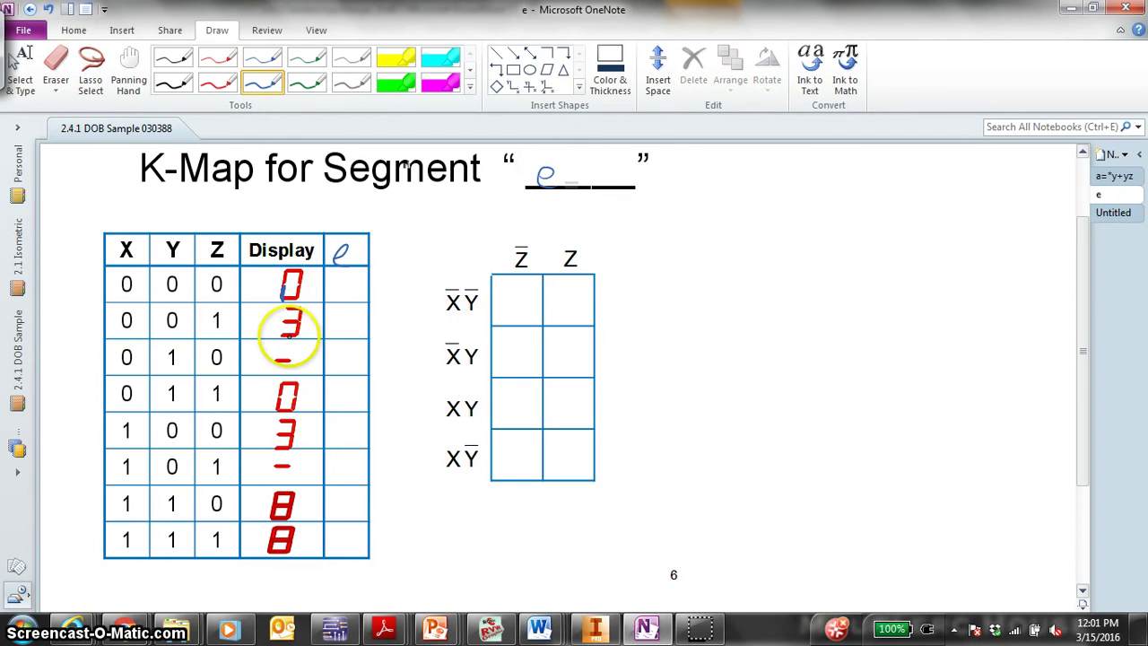
Fill column e with 1,0,0,1,0,0,1,1
left_click_drag(345, 275, 342, 353)
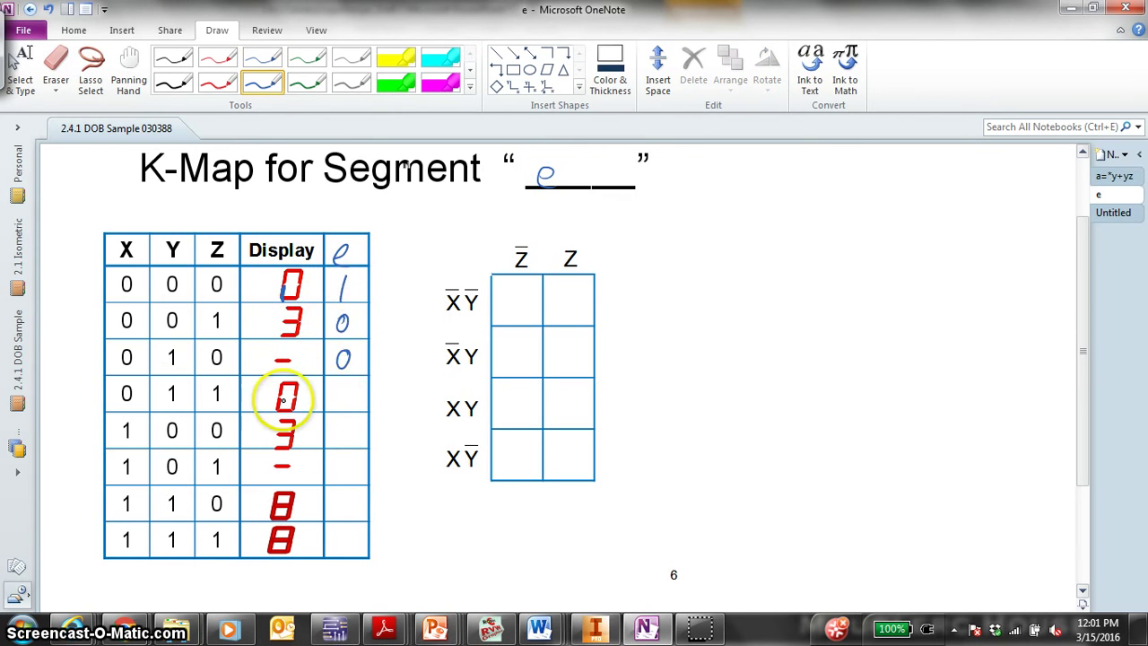
left_click_drag(345, 423, 345, 383)
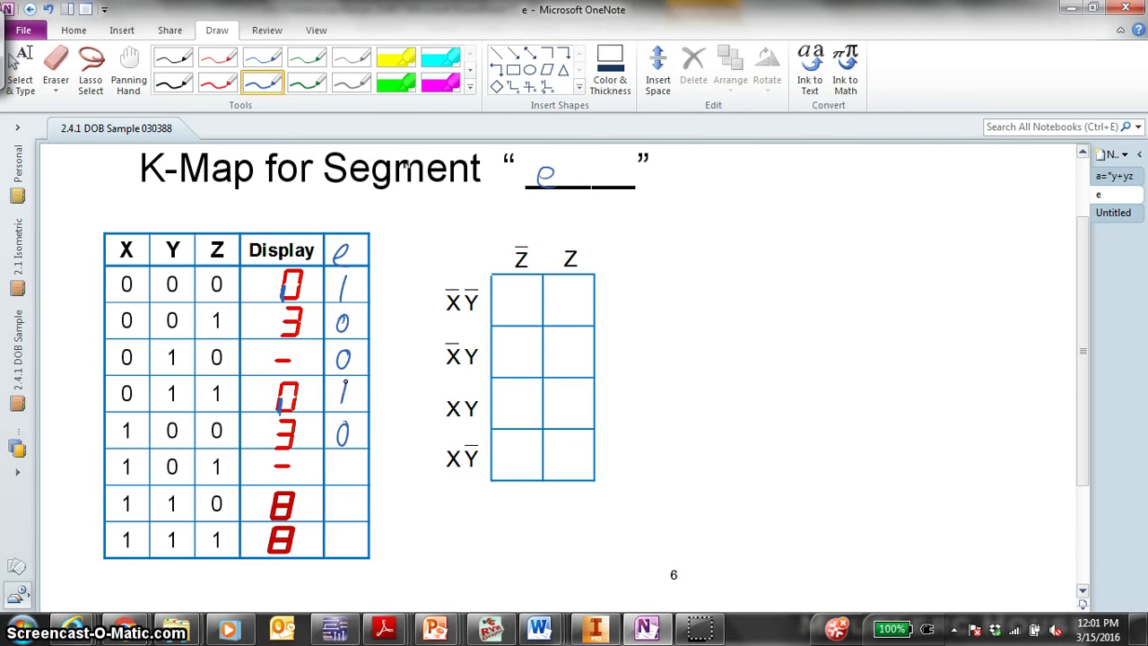
left_click_drag(344, 457, 346, 465)
left_click_drag(342, 498, 340, 513)
left_click_drag(345, 531, 343, 549)
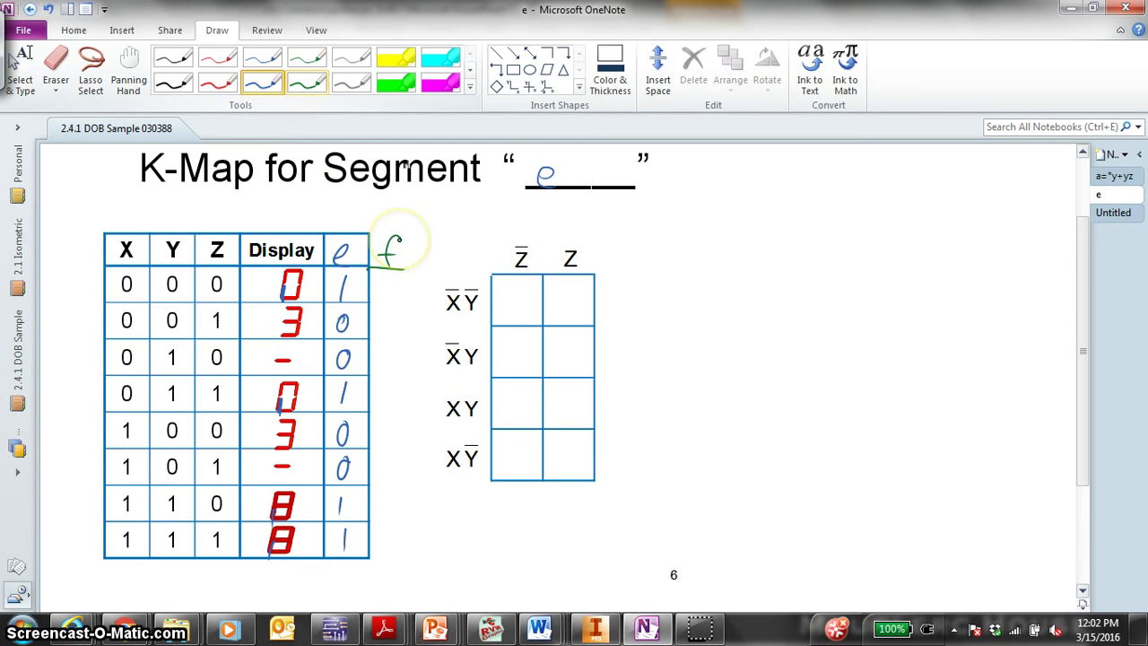
Draw a green divider after column e and write f values 1,0,0,1,0,0,1,1
left_click_drag(414, 231, 407, 562)
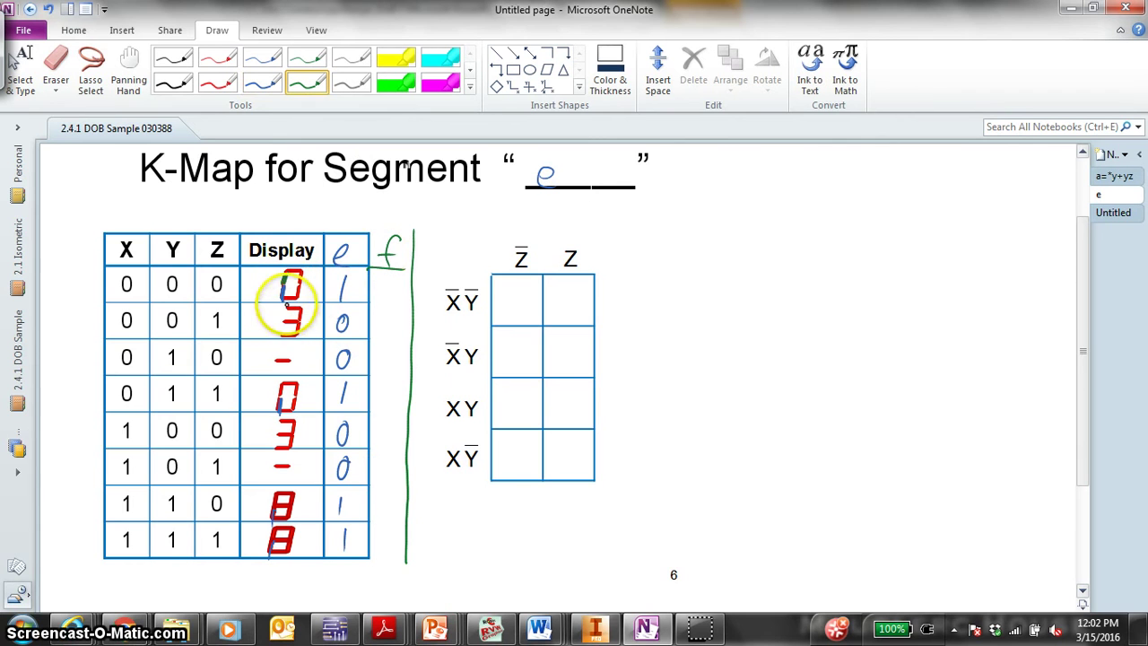
left_click_drag(386, 277, 388, 313)
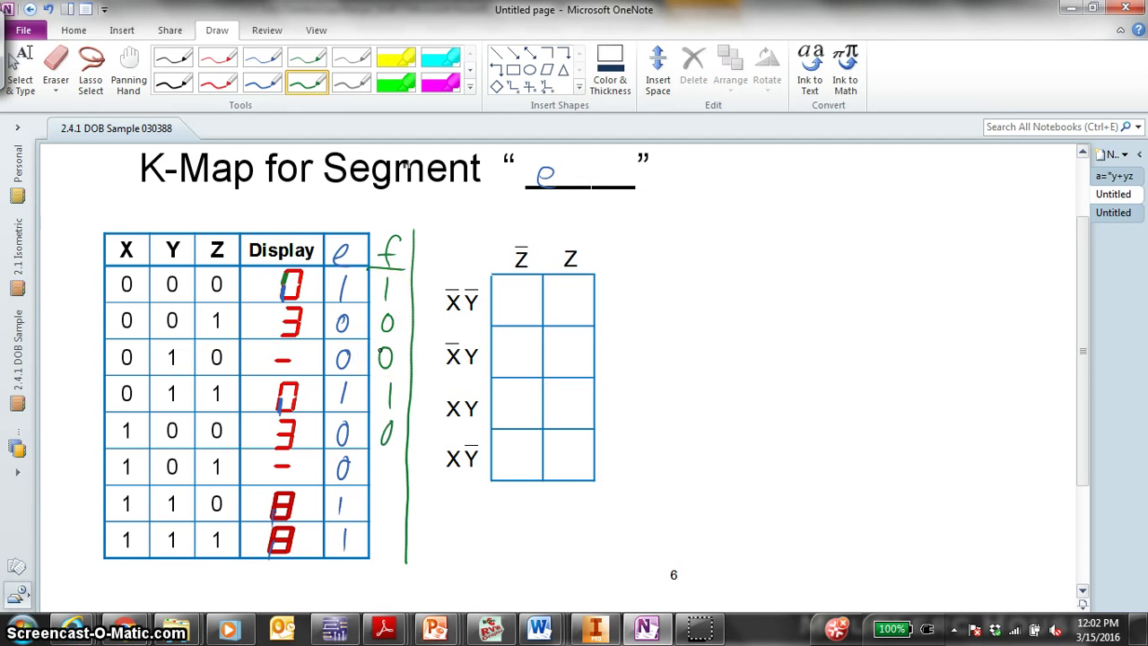
left_click_drag(386, 460, 387, 461)
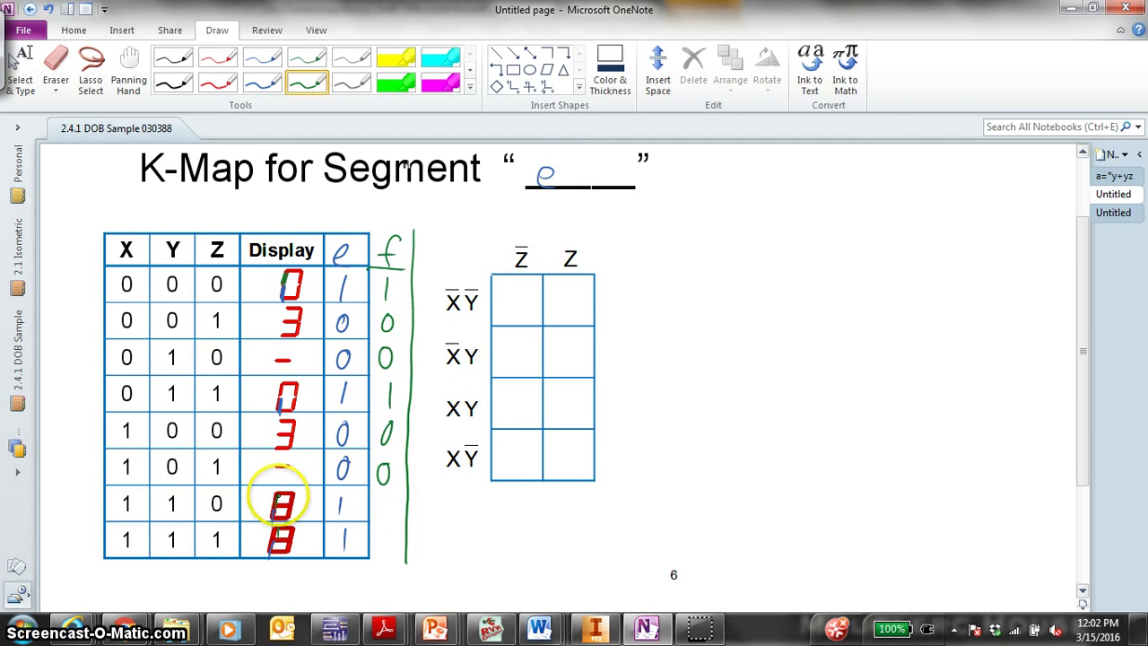
left_click_drag(386, 495, 388, 549)
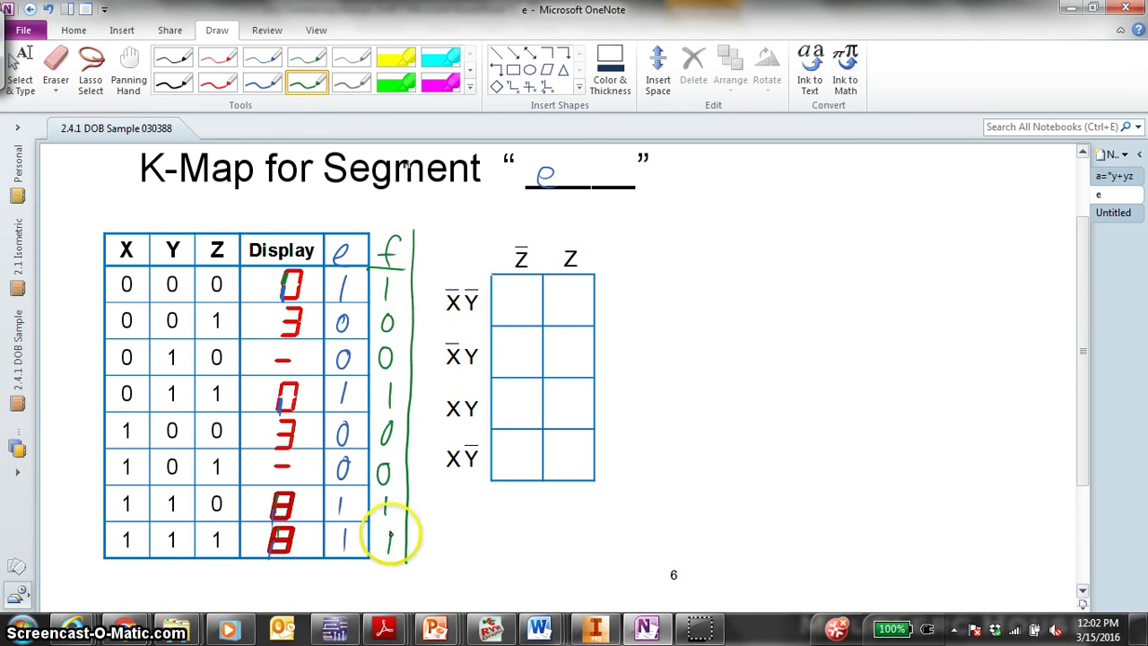
Fill the K-map's top, middle and bottom rows with segment e's values
left_click_drag(572, 294, 570, 296)
left_click(515, 336)
left_click_drag(515, 338, 565, 378)
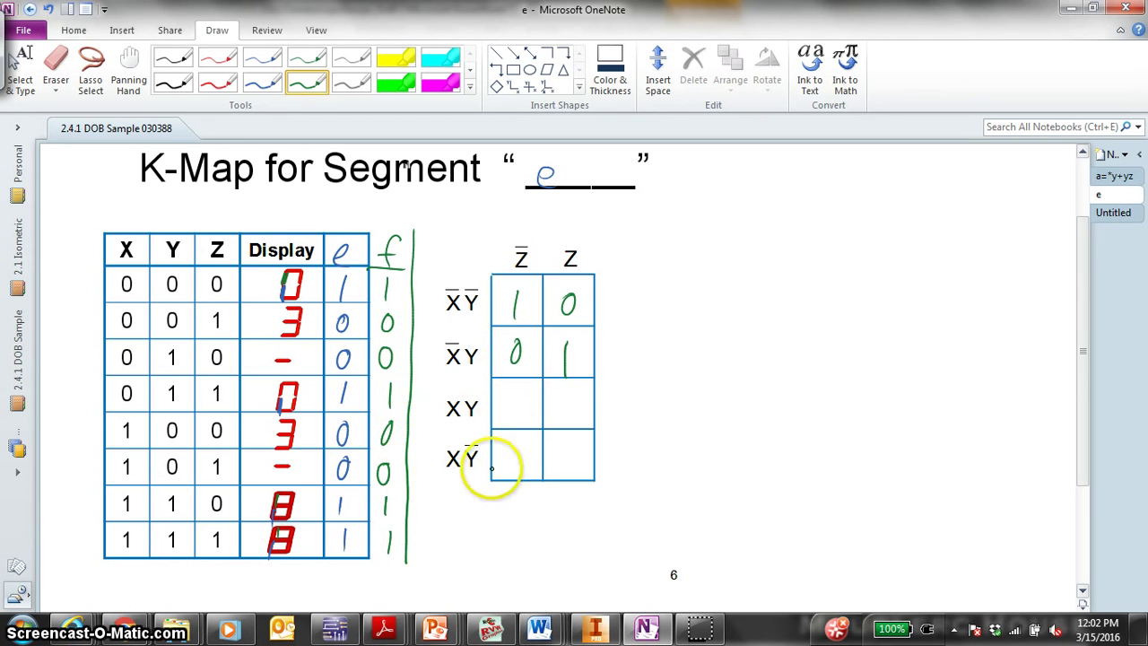
left_click_drag(518, 440, 571, 461)
left_click_drag(516, 392, 517, 409)
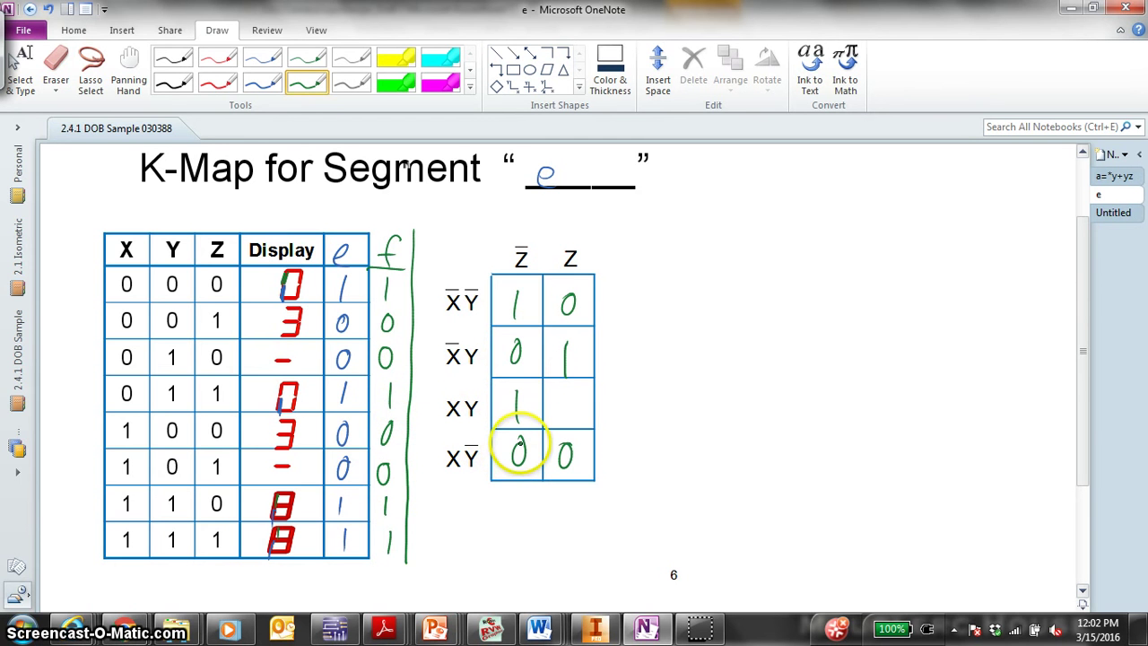
Loop the XY pair yellow, the Z-column pair magenta and the lone X̄ȲZ̄ 1 cyan
left_click(398, 58)
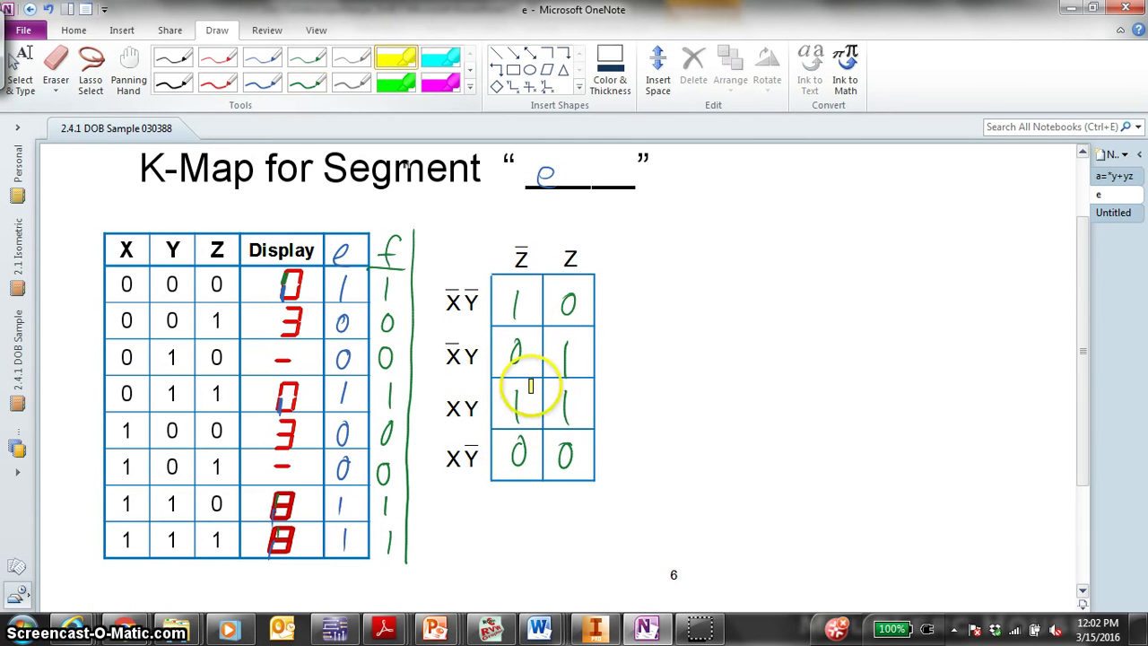
mouse_move(541, 388)
left_mouse_down()
mouse_move(508, 420)
mouse_move(581, 402)
mouse_move(538, 391)
left_mouse_up()
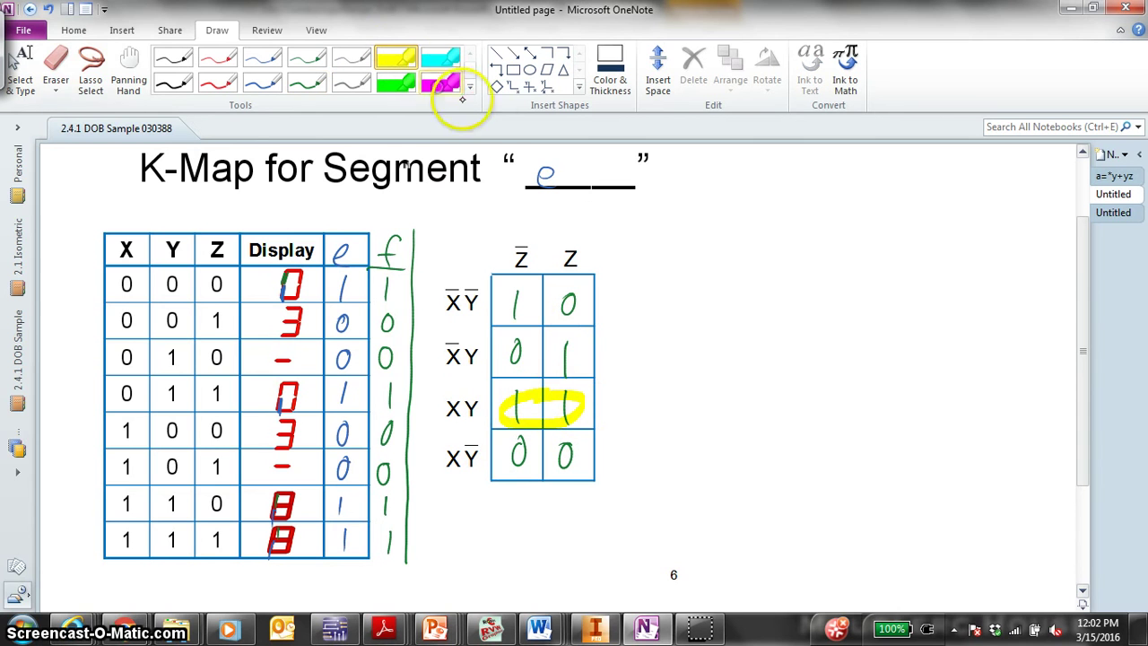
left_click(440, 81)
mouse_move(574, 346)
left_mouse_down()
mouse_move(547, 402)
mouse_move(583, 374)
mouse_move(578, 334)
left_mouse_up()
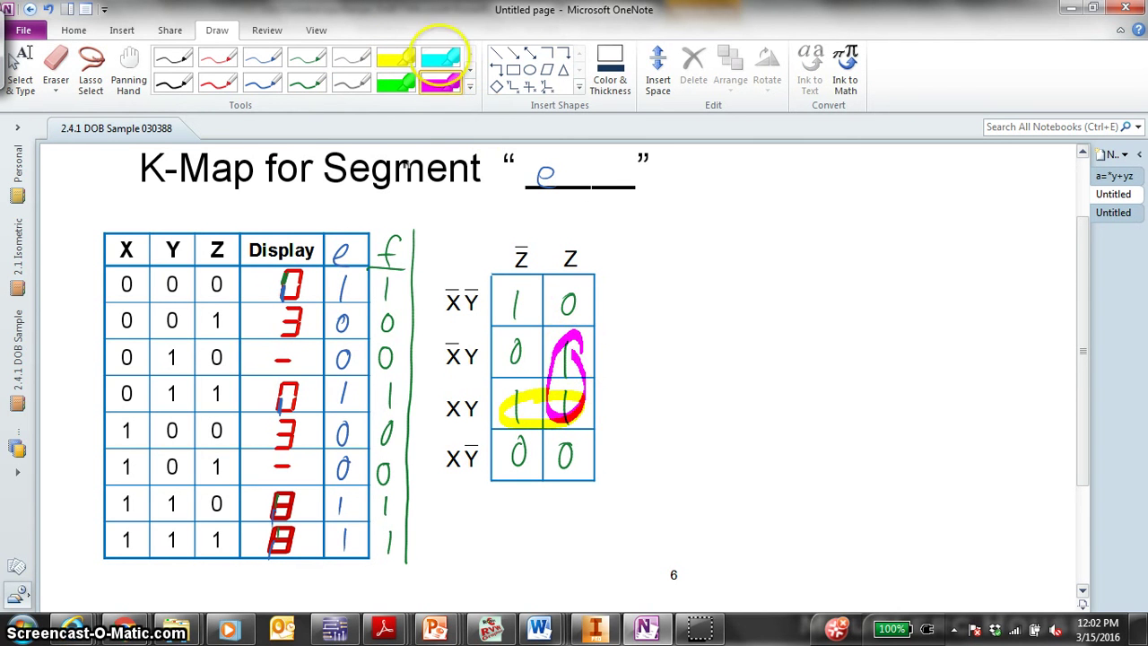
left_click(440, 58)
mouse_move(524, 285)
left_mouse_down()
mouse_move(498, 316)
mouse_move(534, 304)
mouse_move(518, 282)
left_mouse_up()
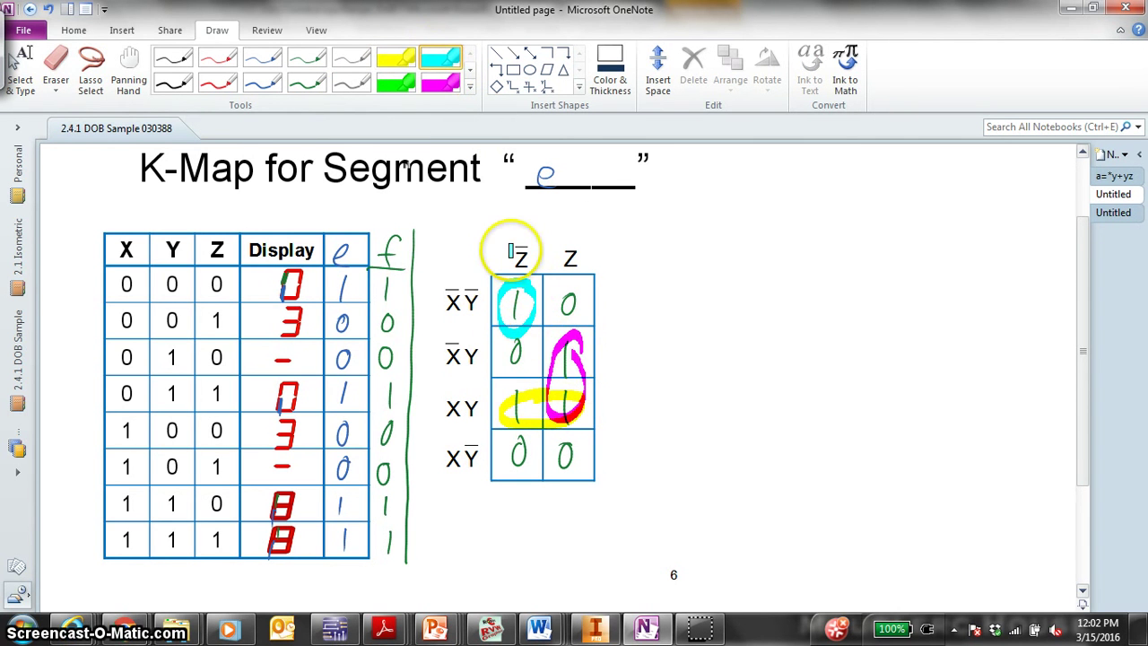
left_click(261, 82)
Write e = X̄ȲZ̄ + XY + YZ beside the K-map
left_click_drag(655, 280, 673, 299)
mouse_move(714, 266)
left_mouse_down()
mouse_move(697, 267)
mouse_move(766, 251)
left_mouse_up()
left_click(740, 269)
mouse_move(776, 257)
left_mouse_down()
mouse_move(788, 274)
mouse_move(778, 302)
mouse_move(800, 251)
mouse_move(845, 285)
mouse_move(845, 251)
mouse_move(883, 292)
left_mouse_up()
left_click_drag(859, 274, 952, 280)
mouse_move(964, 259)
left_mouse_down()
mouse_move(950, 298)
mouse_move(989, 287)
left_mouse_up()
mouse_move(975, 272)
left_mouse_down()
mouse_move(1016, 265)
mouse_move(1013, 288)
left_mouse_up()
left_click_drag(1033, 260, 1049, 285)
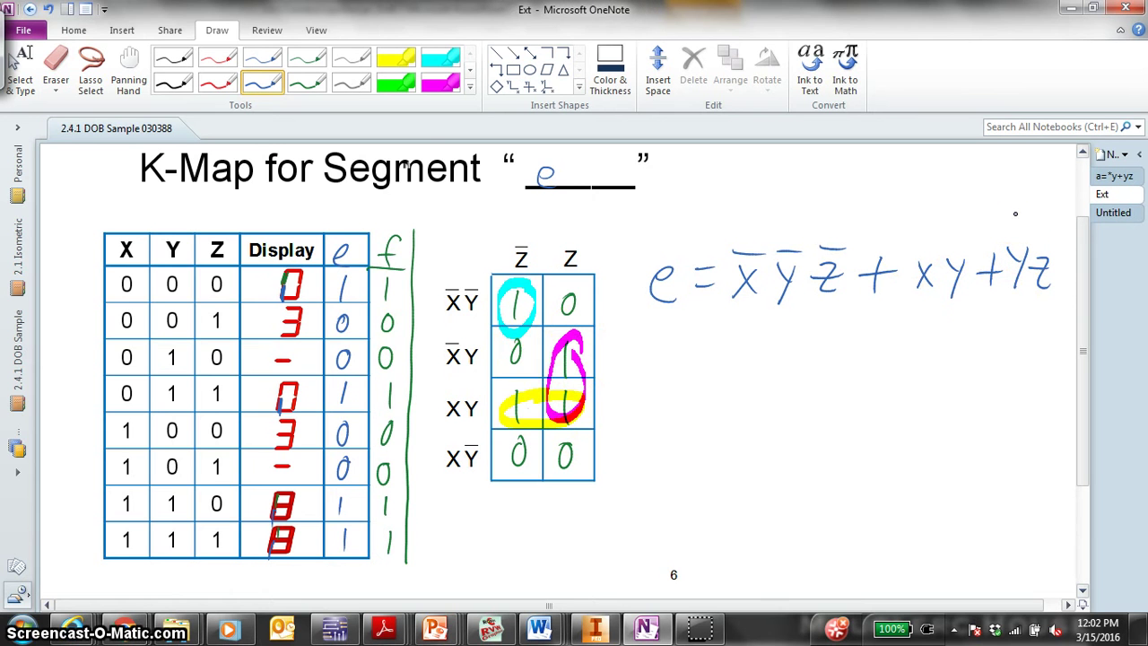
In green, write f's equation below e's and add f to the title blank
left_click(307, 83)
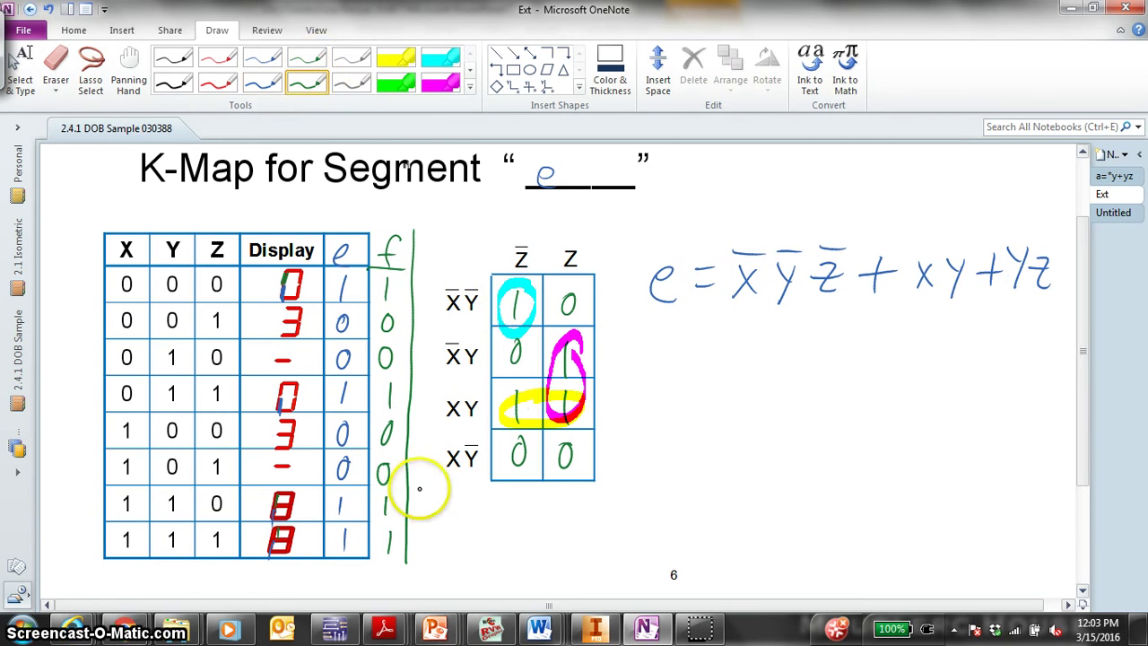
left_click_drag(667, 327, 654, 367)
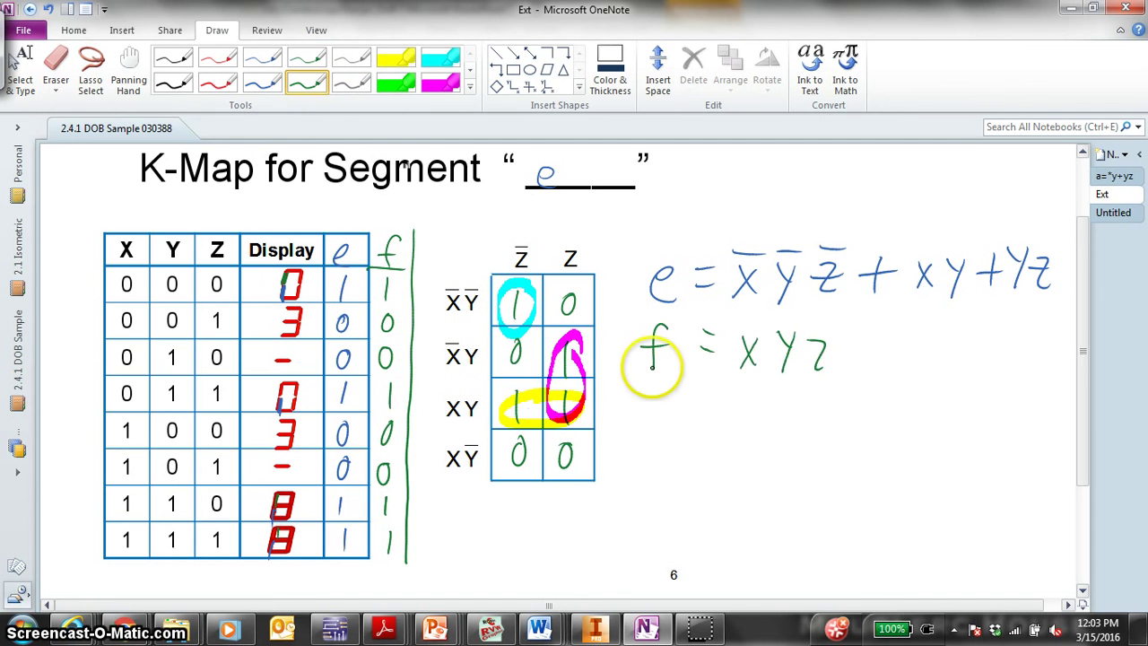
left_click_drag(855, 351, 885, 350)
mouse_move(913, 333)
left_mouse_down()
mouse_move(931, 360)
mouse_move(913, 360)
left_mouse_up()
left_click_drag(937, 333, 945, 346)
left_click_drag(951, 332, 942, 361)
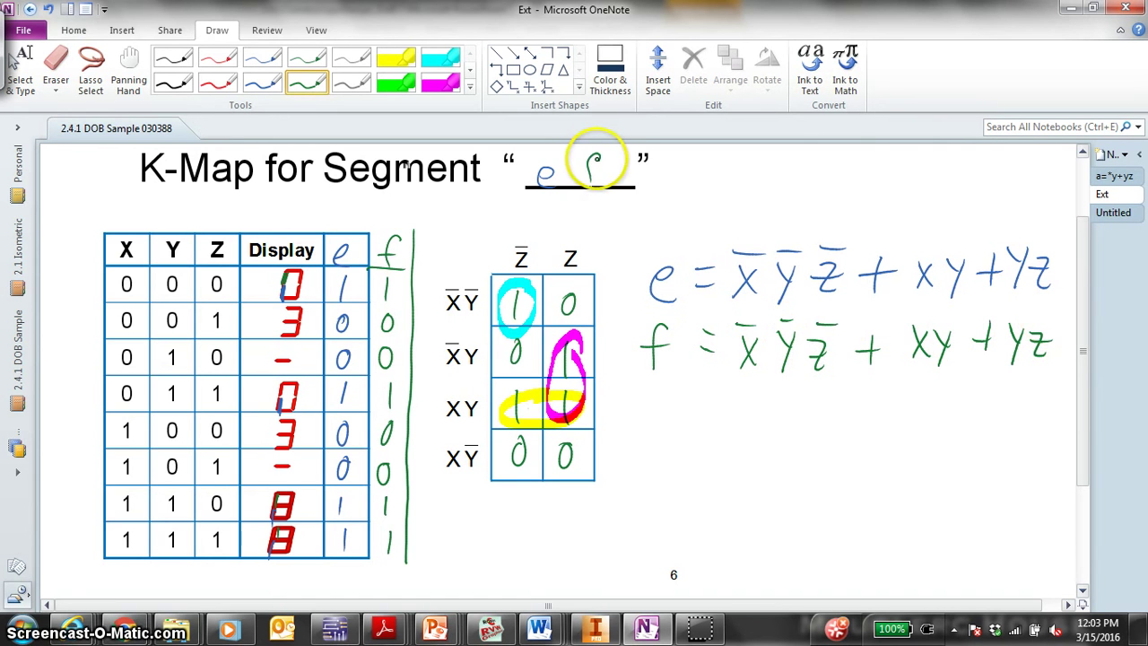
left_click_drag(583, 170, 599, 171)
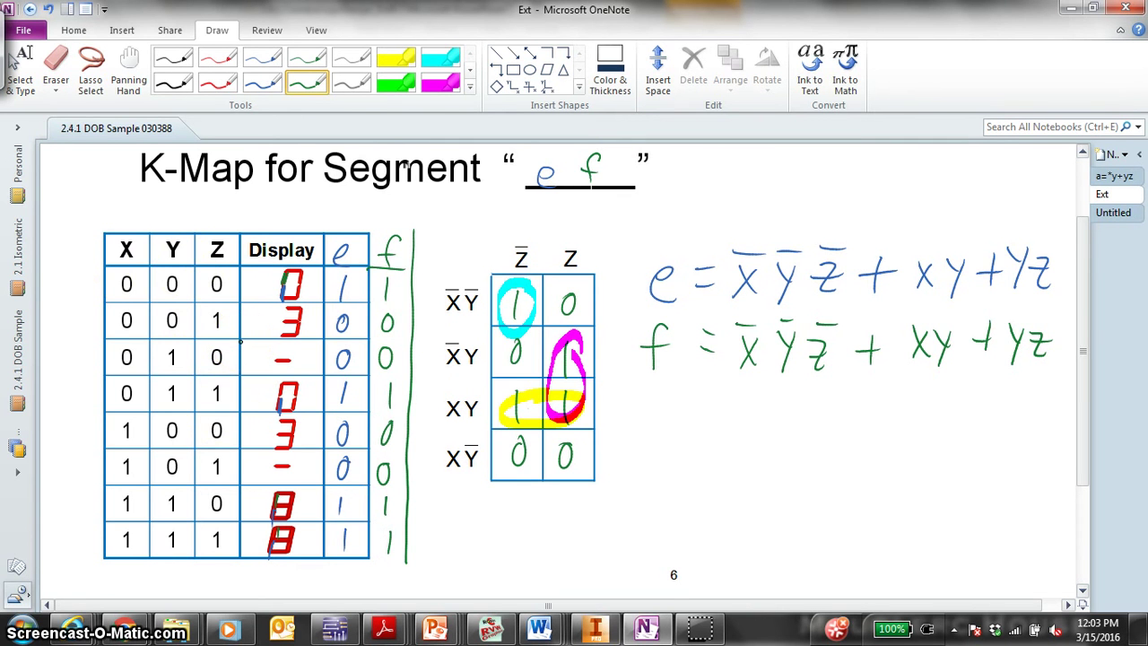
key("Escape")
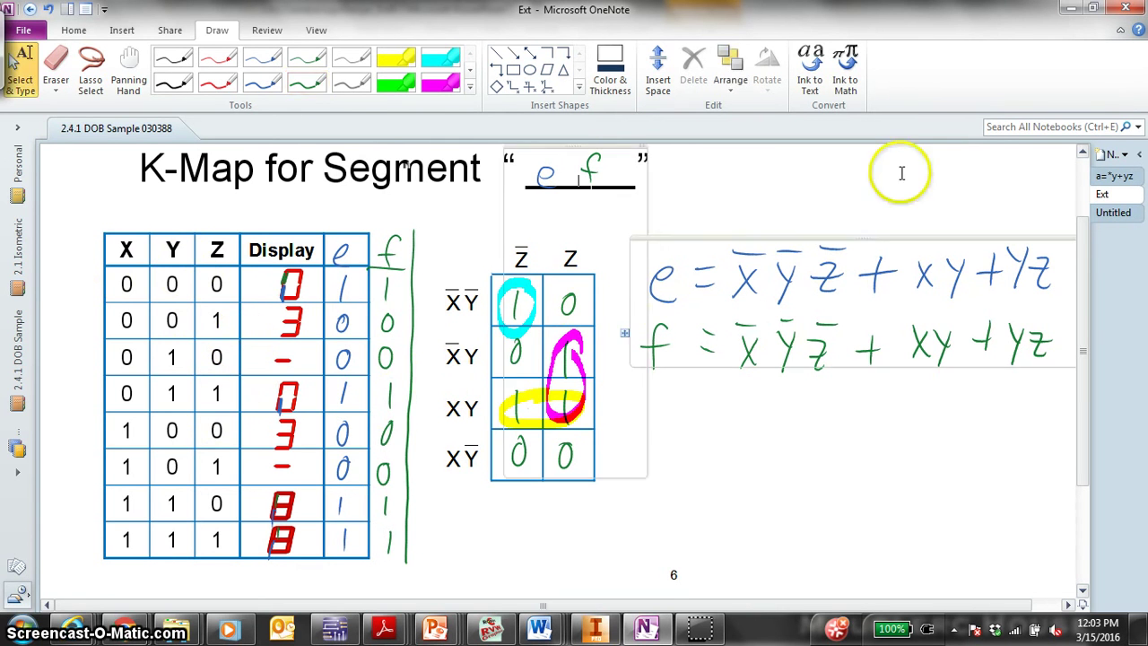
On the blank K-map page, write g in the header and title and fill 0,1,1,0,1,1,1,1
left_click(1114, 213)
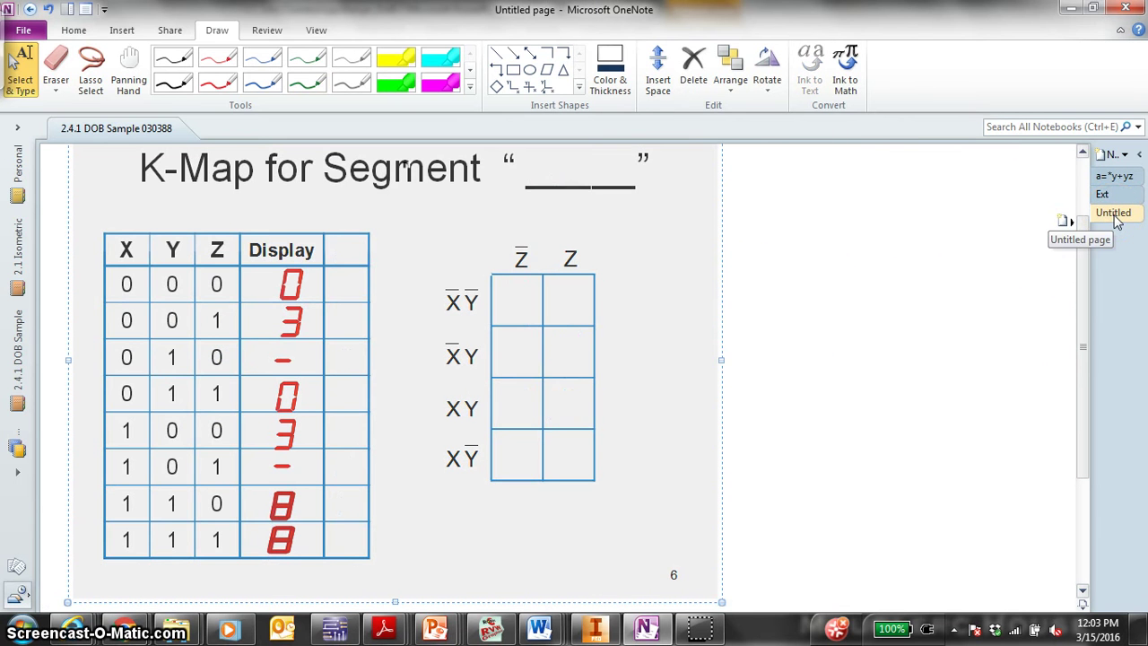
left_click_drag(348, 244, 342, 264)
left_click_drag(565, 159, 560, 185)
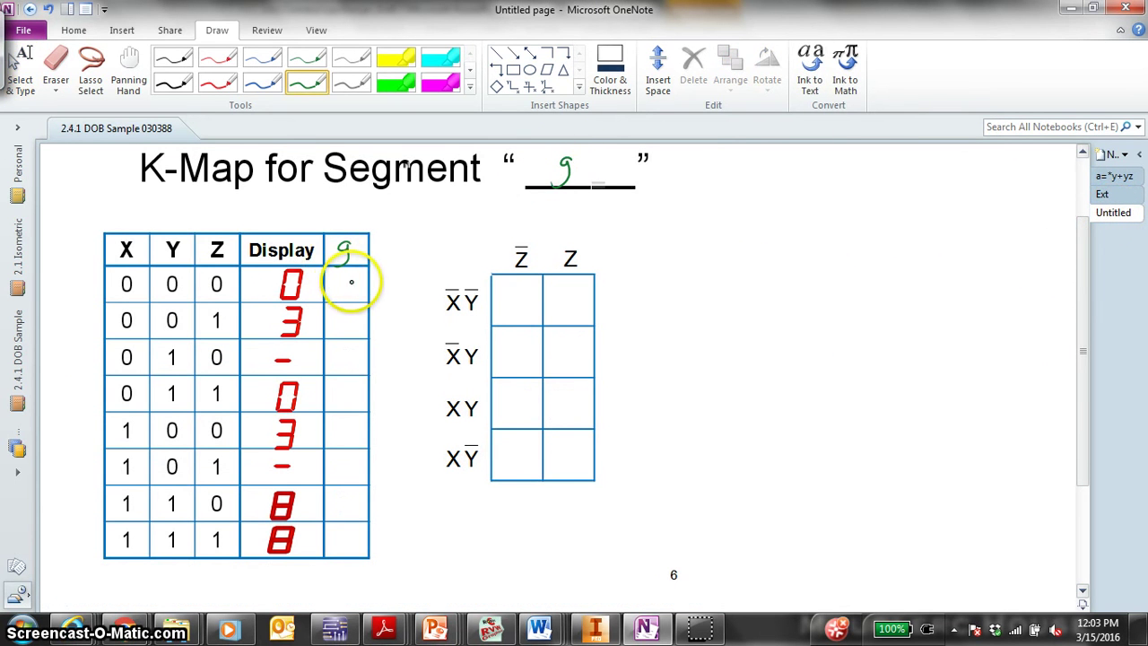
left_click_drag(350, 281, 350, 281)
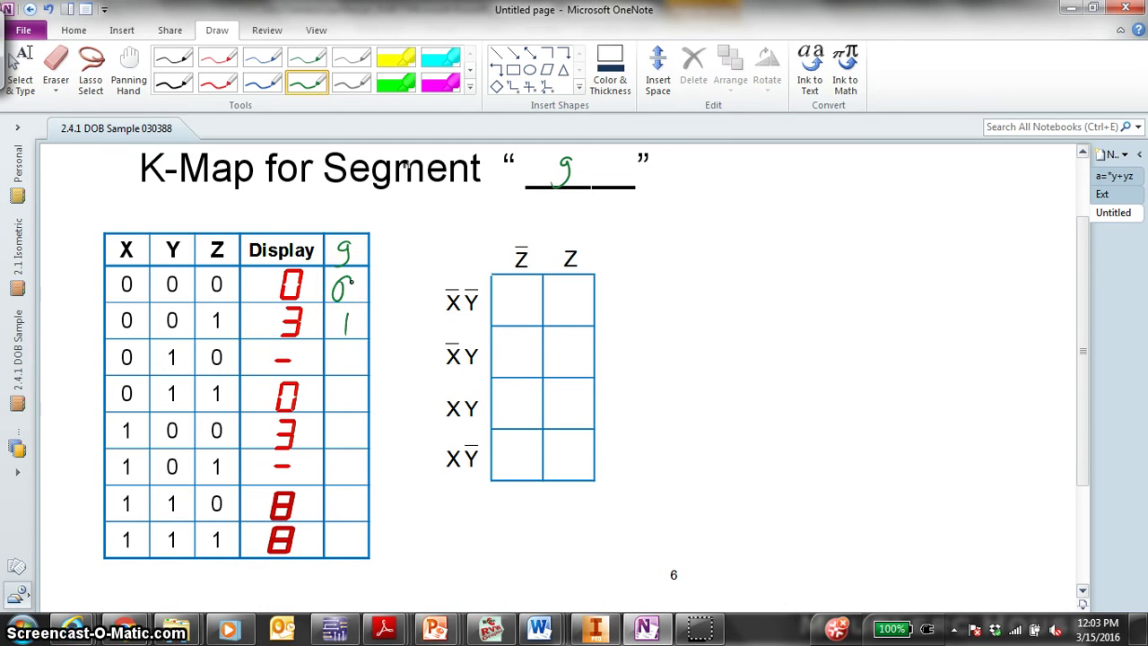
mouse_move(350, 349)
left_mouse_down()
mouse_move(340, 396)
mouse_move(352, 387)
left_mouse_up()
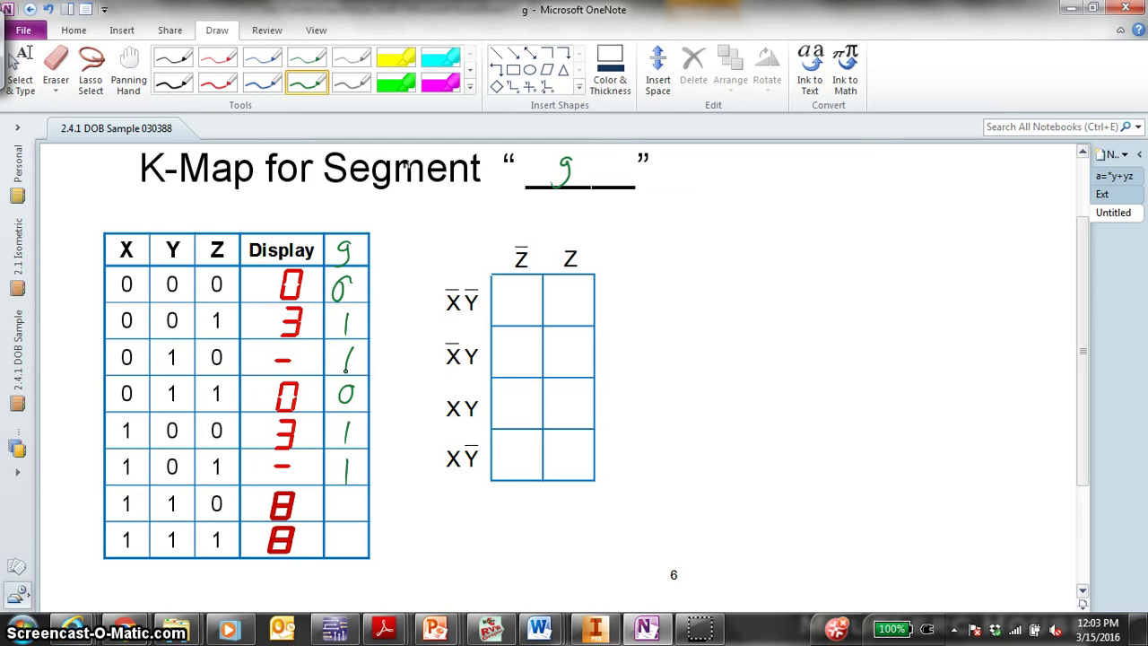
left_click_drag(350, 491, 346, 517)
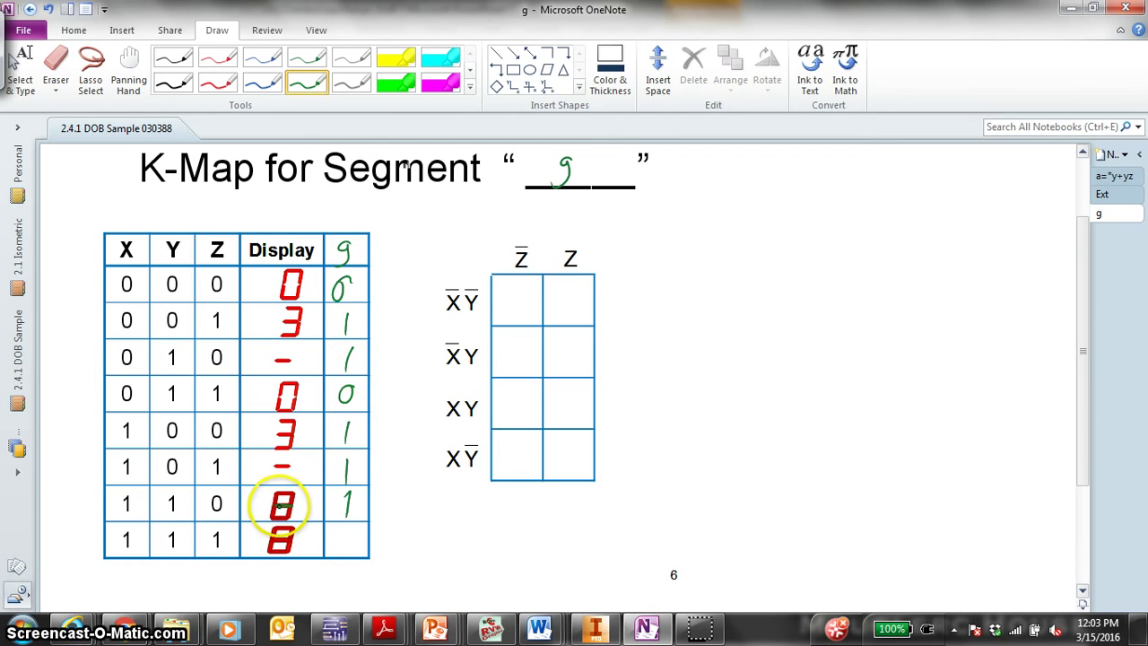
left_click_drag(273, 536, 346, 554)
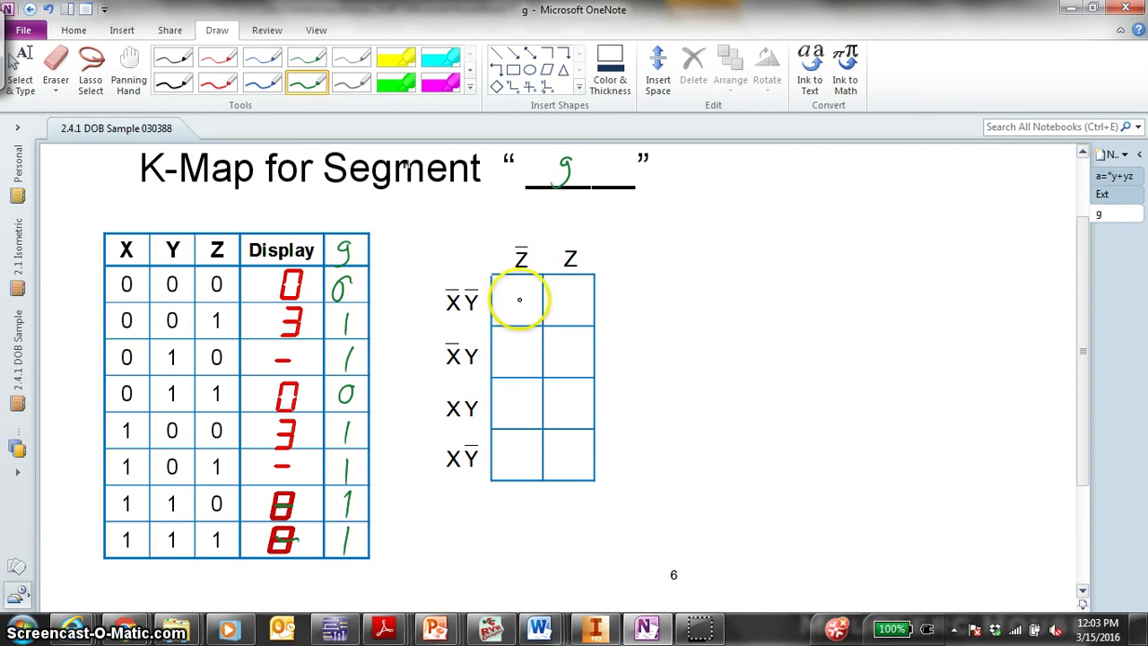
Ink g's 0s and 1s into the K-map, then loop its 1s in cyan, yellow and magenta
left_click_drag(520, 296, 516, 298)
left_click_drag(562, 296, 569, 348)
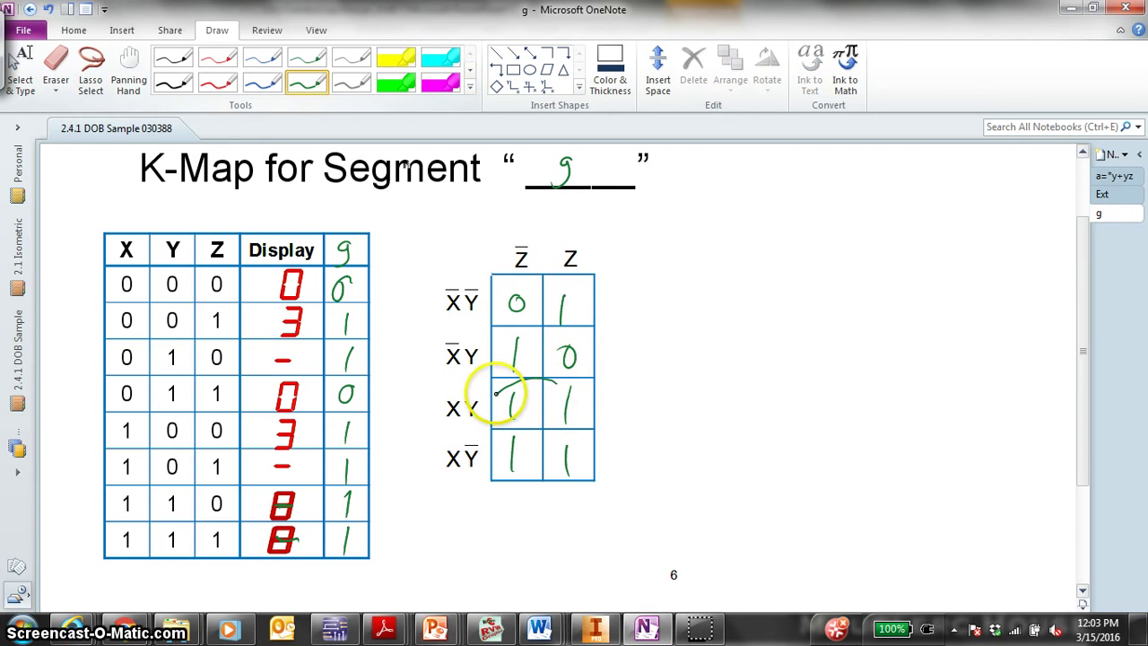
left_click(442, 61)
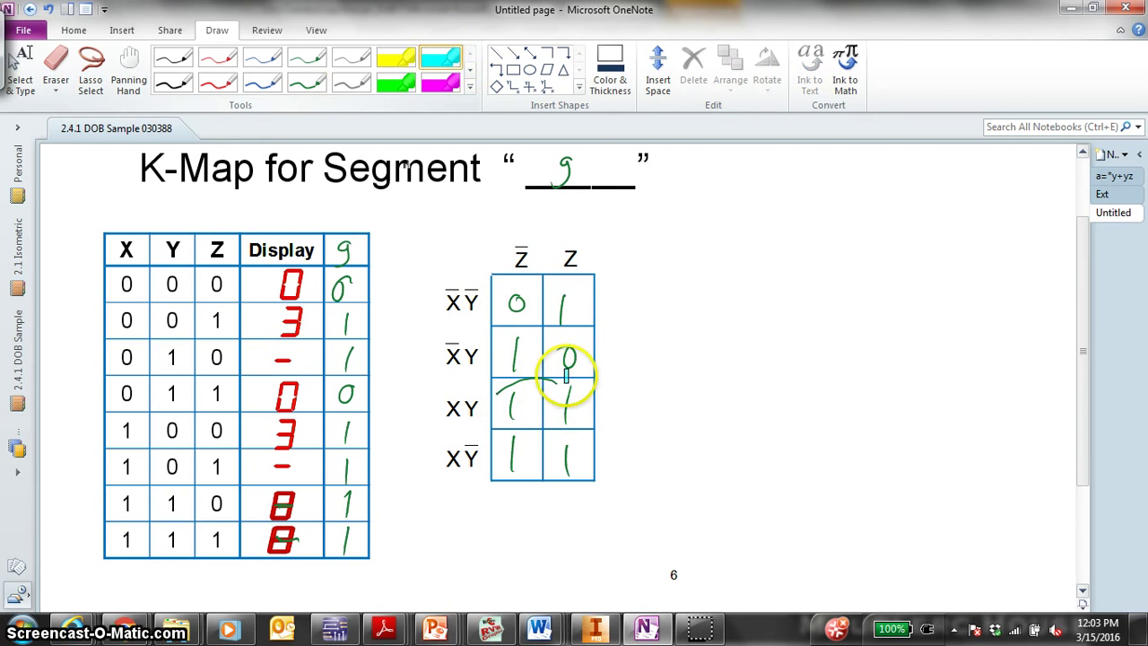
mouse_move(558, 381)
left_mouse_down()
mouse_move(499, 391)
mouse_move(494, 454)
mouse_move(507, 477)
mouse_move(549, 479)
mouse_move(585, 461)
mouse_move(563, 380)
left_mouse_up()
left_click(398, 58)
mouse_move(560, 323)
left_mouse_down()
mouse_move(581, 304)
mouse_move(583, 265)
left_mouse_up()
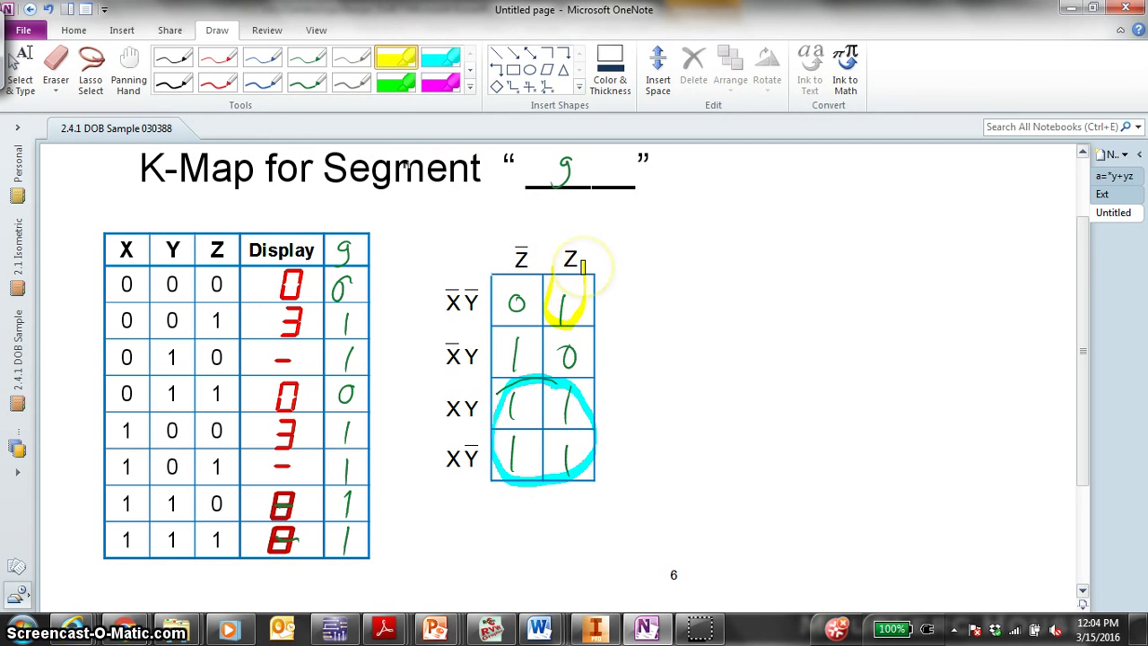
left_click(440, 82)
mouse_move(528, 336)
left_mouse_down()
mouse_move(490, 407)
mouse_move(502, 422)
mouse_move(540, 391)
mouse_move(529, 330)
left_mouse_up()
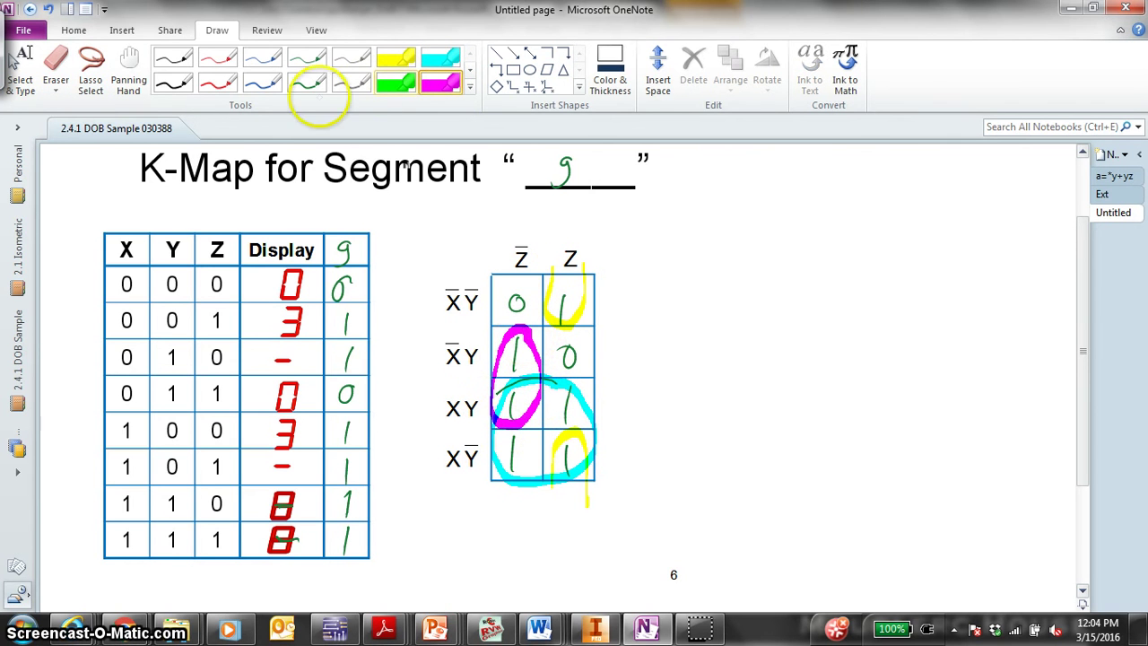
Handwrite g = X + yZ̄ + ȳz in blue ink to the right of the K-map
left_click(262, 83)
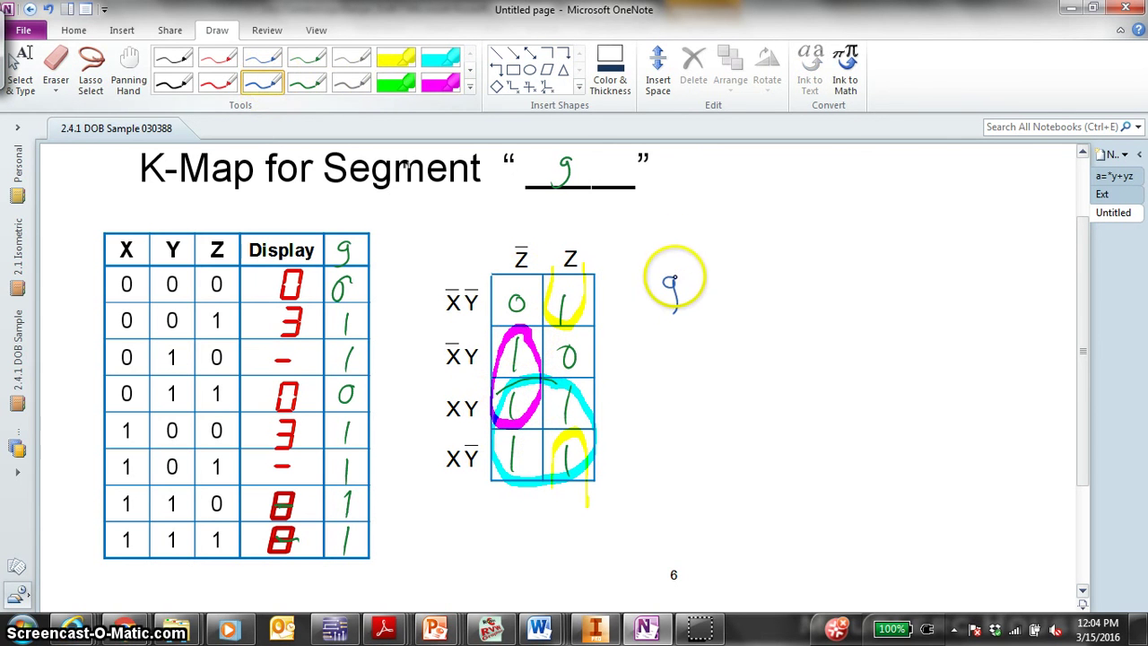
left_click_drag(700, 280, 711, 286)
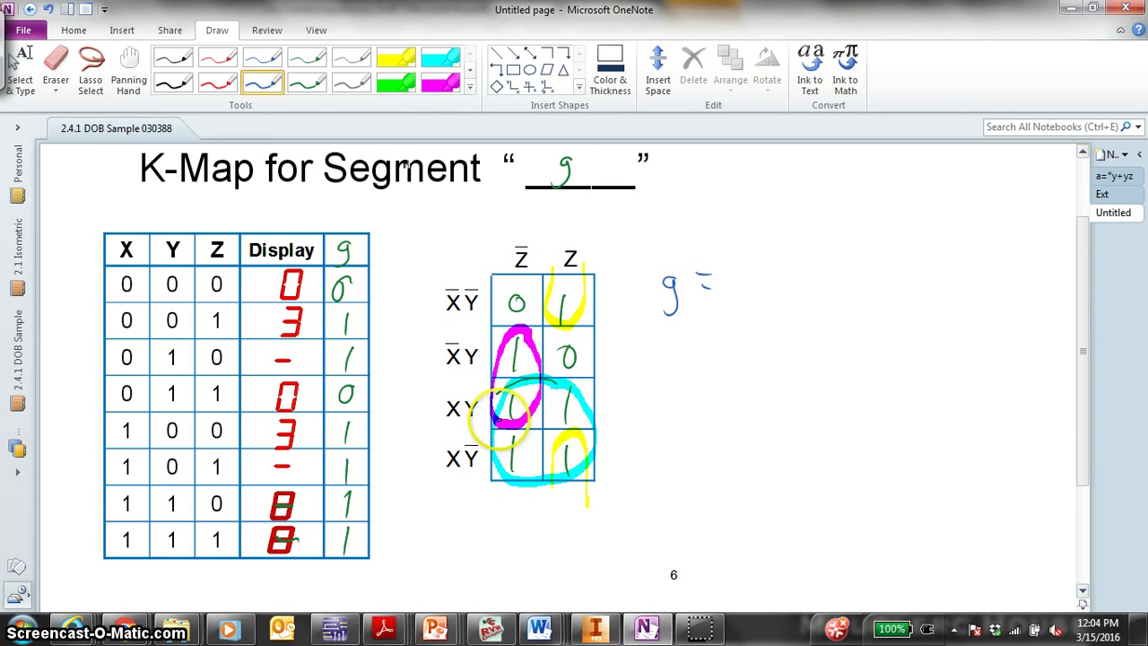
mouse_move(741, 272)
left_mouse_down()
mouse_move(762, 306)
mouse_move(739, 306)
left_mouse_up()
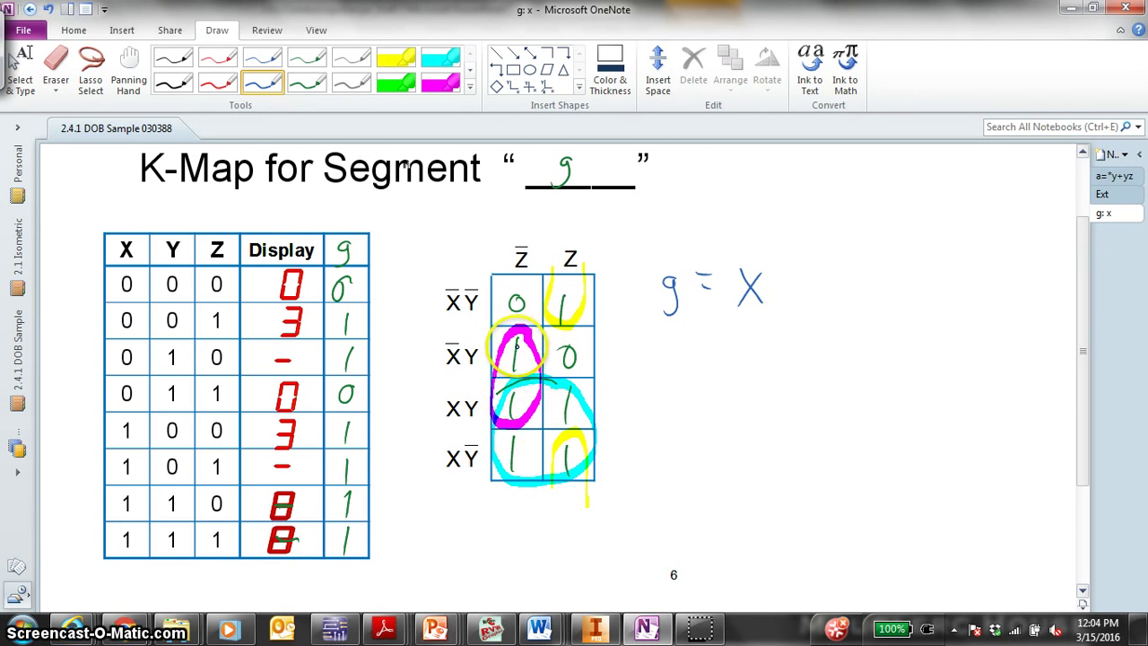
mouse_move(793, 288)
left_mouse_down()
mouse_move(840, 265)
mouse_move(829, 305)
left_mouse_up()
mouse_move(860, 266)
left_mouse_down()
mouse_move(883, 292)
mouse_move(885, 253)
mouse_move(919, 289)
left_mouse_up()
left_click_drag(908, 277, 933, 278)
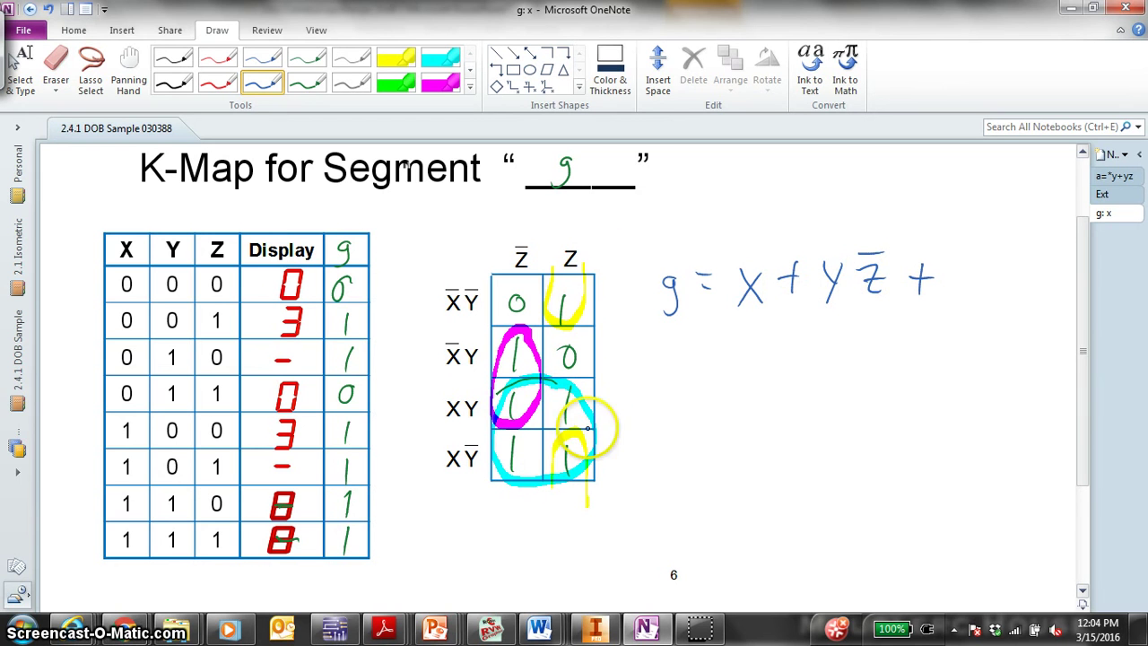
mouse_move(964, 262)
left_mouse_down()
mouse_move(978, 280)
mouse_move(1028, 296)
left_mouse_up()
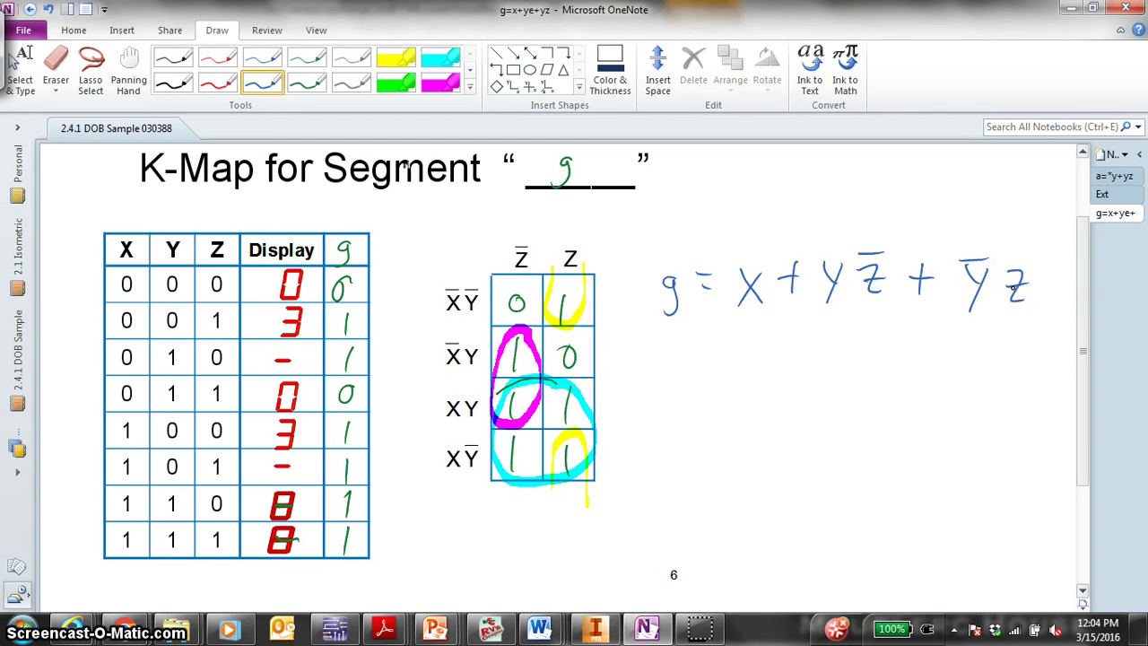
Leave inking and cycle through the a–d, Ext (e–f) and g pages three times
left_click(20, 67)
left_click(1071, 254)
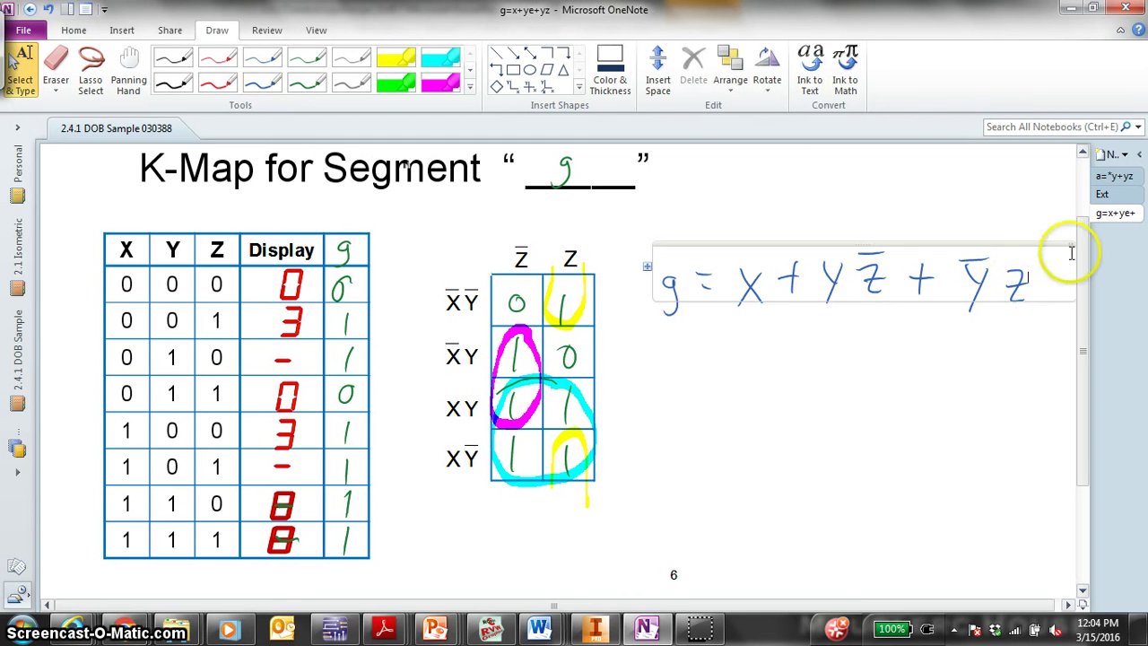
left_click(1110, 176)
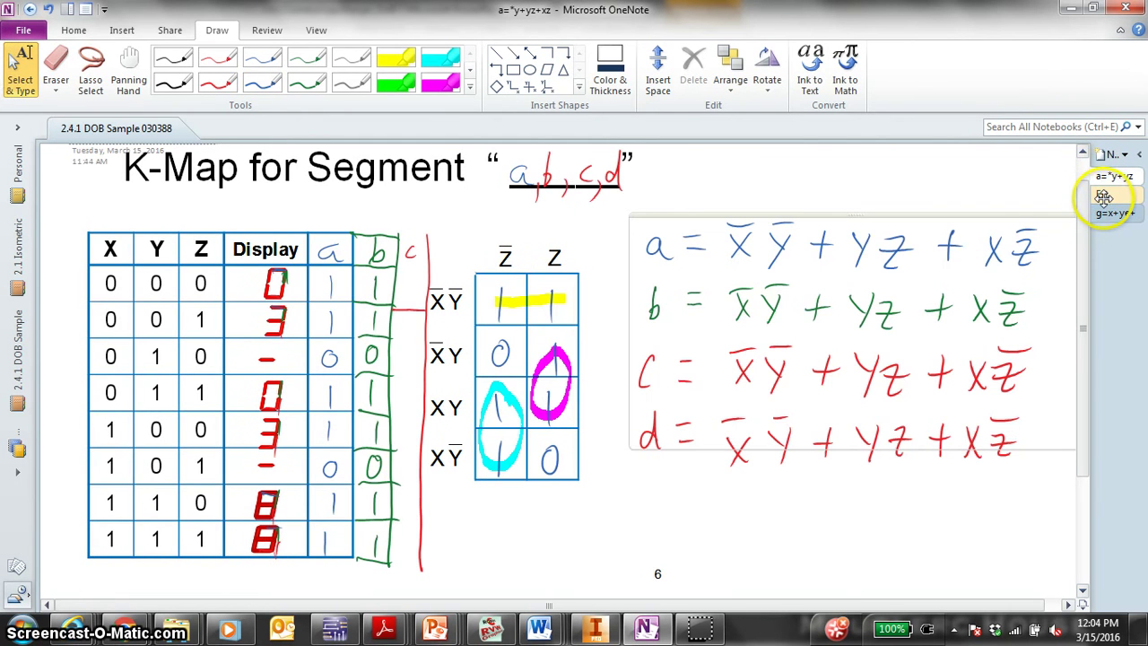
left_click(1104, 197)
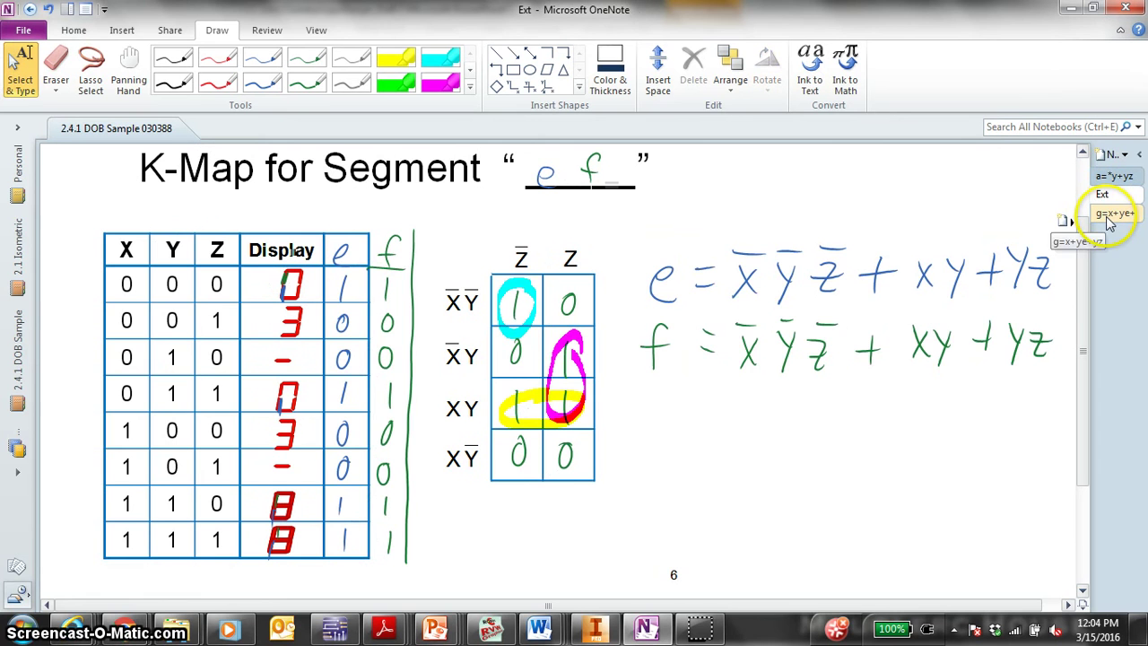
left_click(1112, 213)
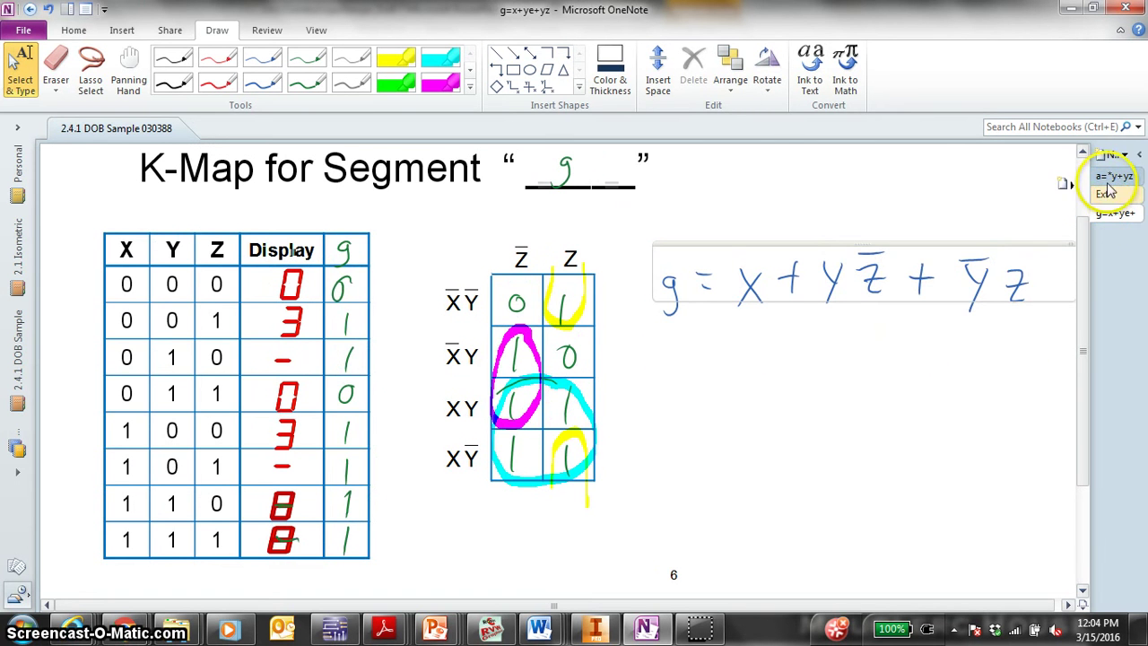
left_click(1111, 176)
left_click(1106, 195)
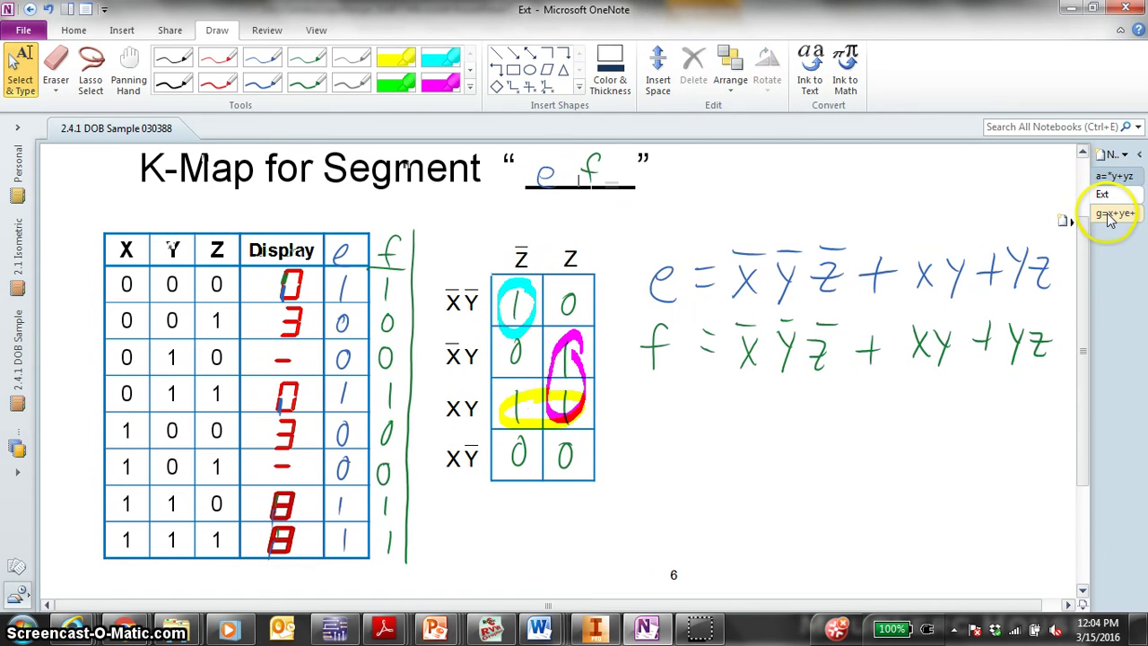
left_click(1112, 213)
left_click(1109, 177)
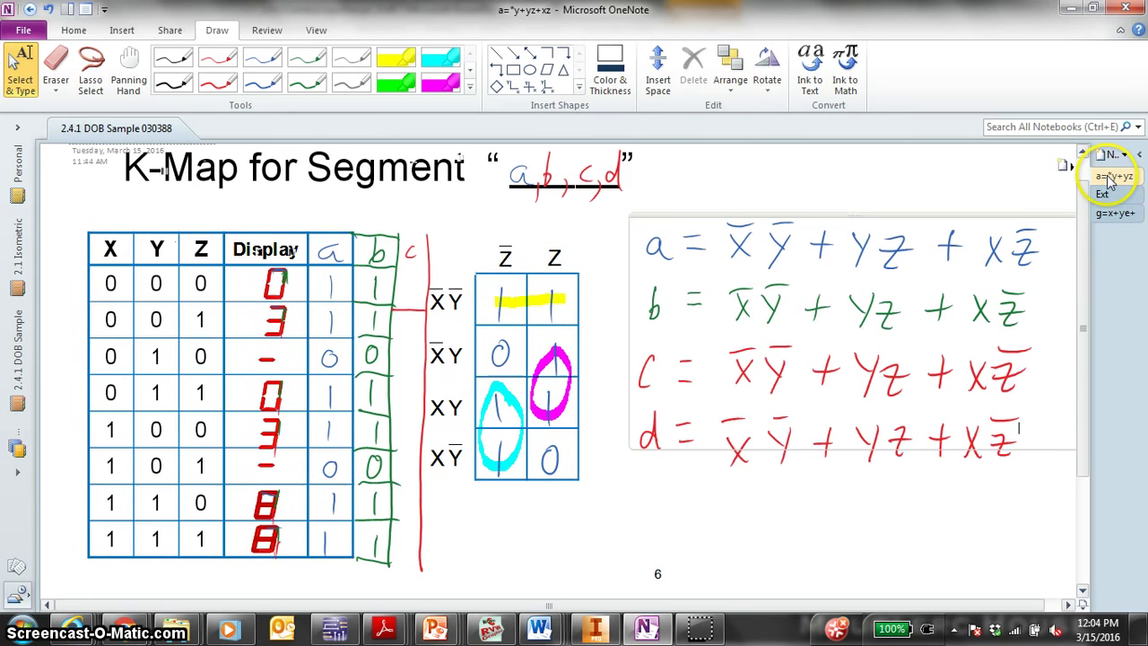
left_click(1106, 194)
left_click(1111, 215)
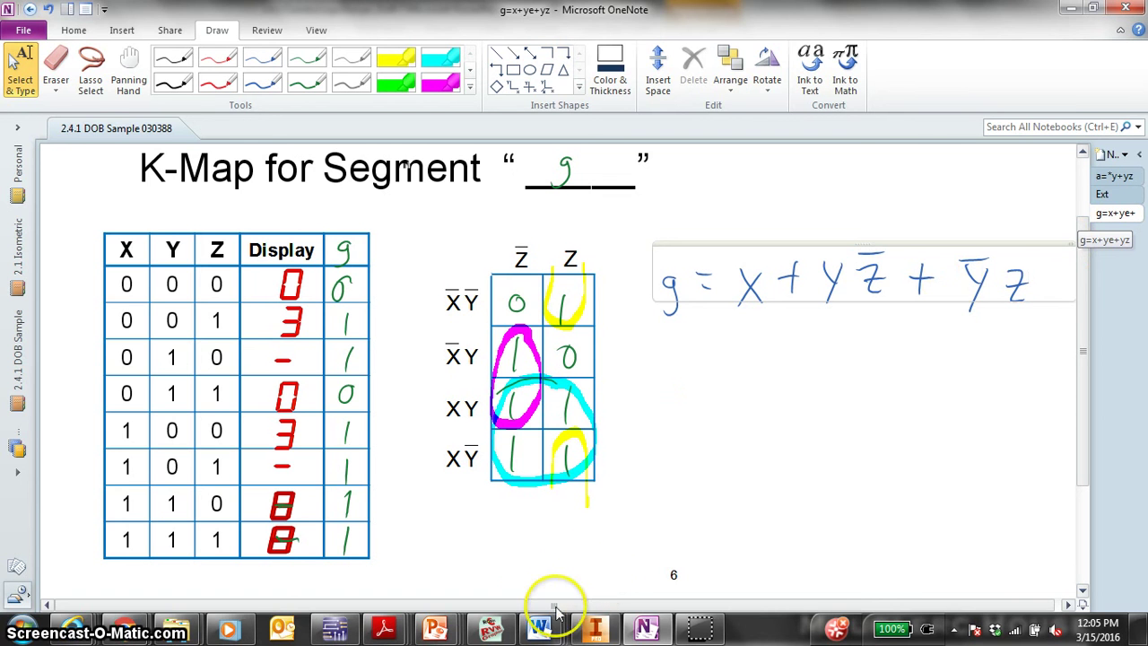
Start a new blank Multisim schematic and set its sheet size to C (22 × 17 in, landscape)
left_click(352, 632)
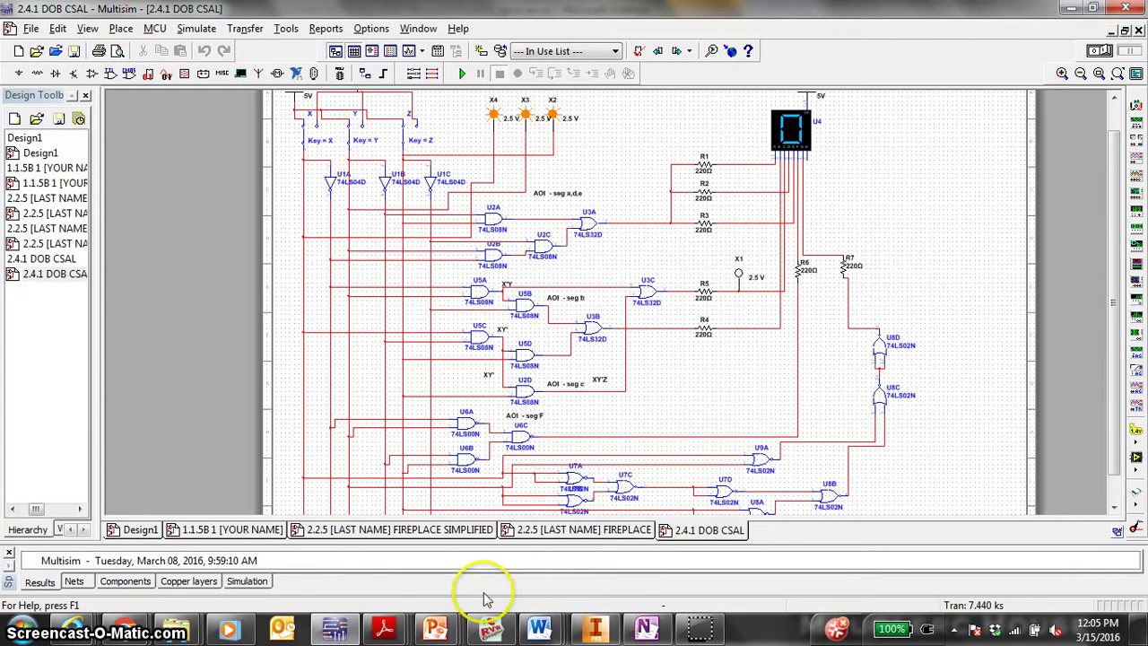
left_click(19, 49)
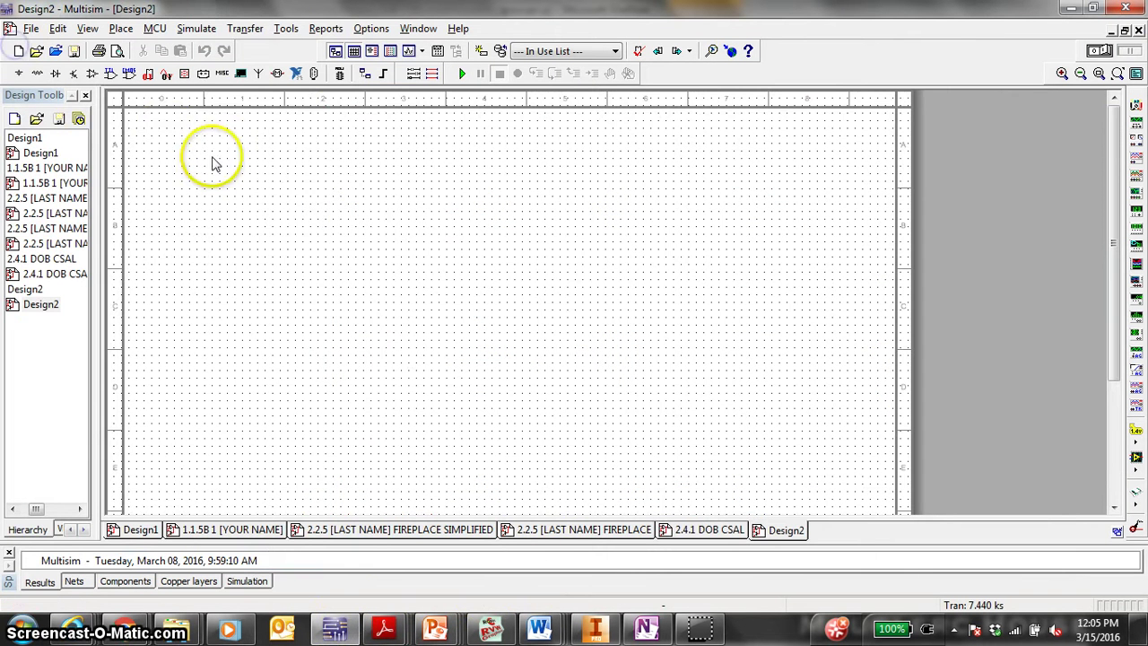
right_click(326, 222)
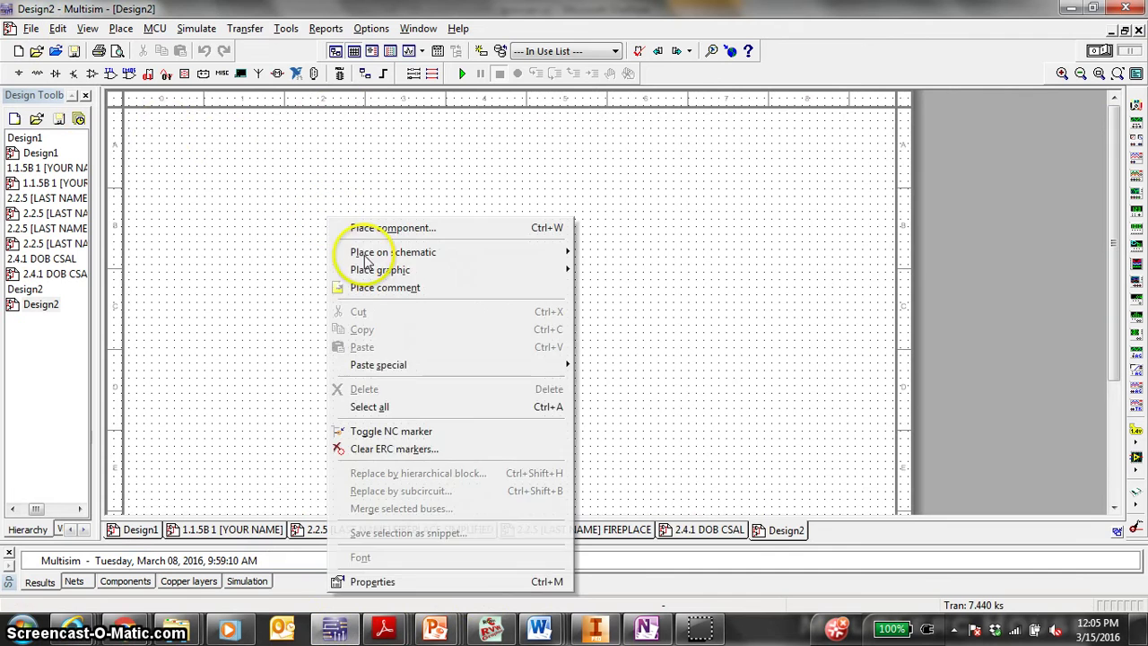
left_click(423, 574)
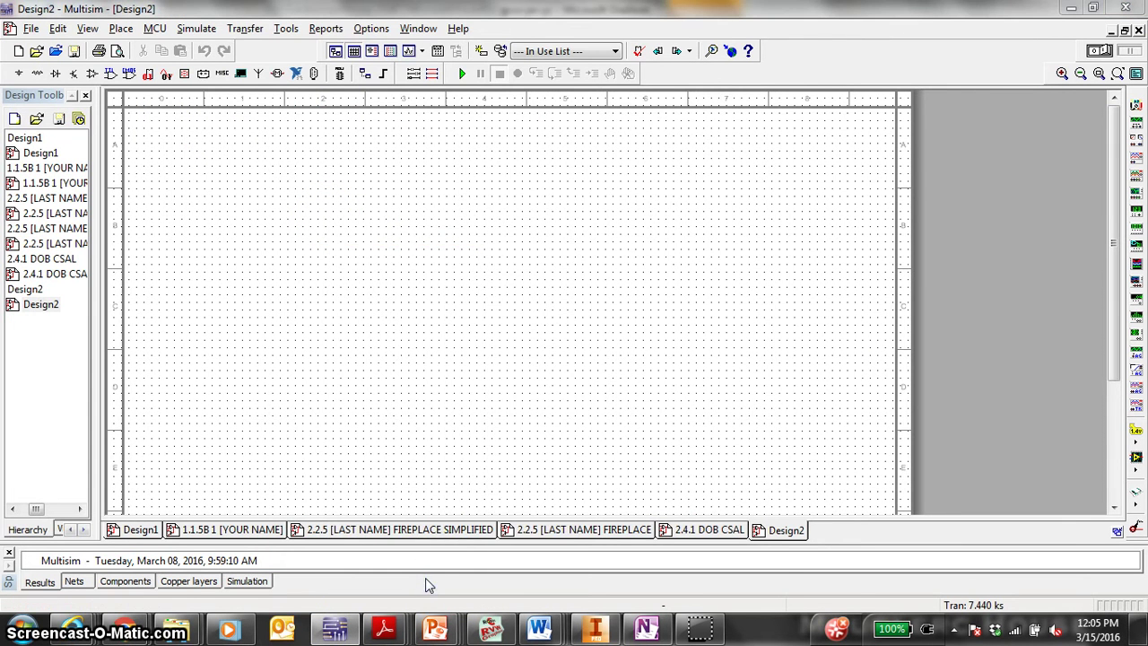
left_click(499, 100)
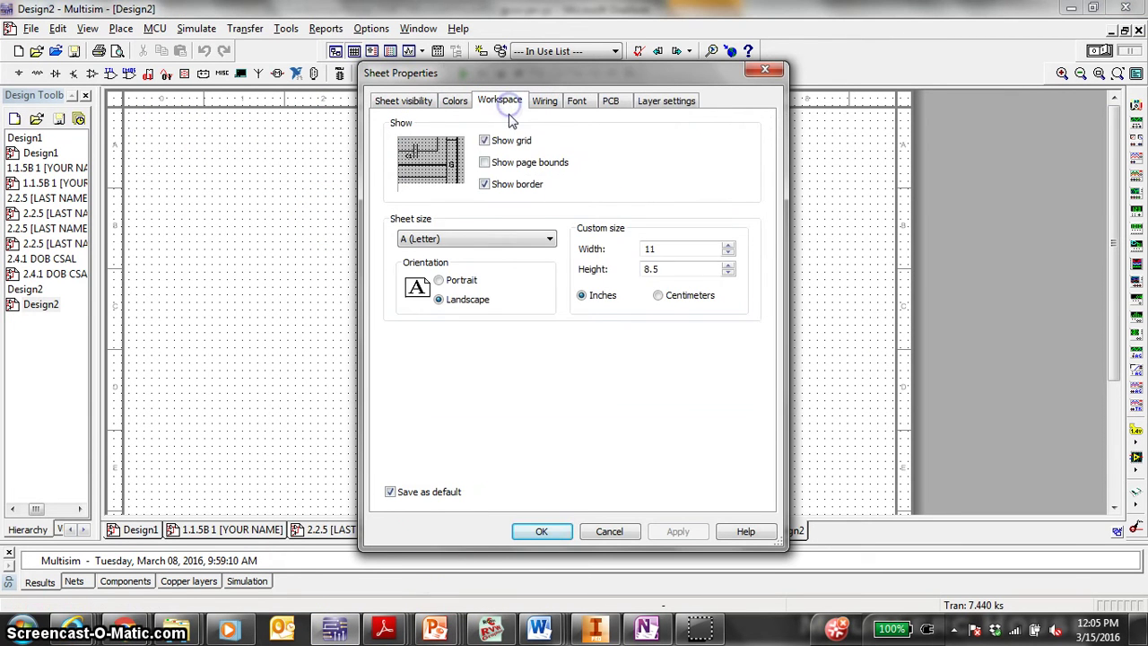
left_click(512, 238)
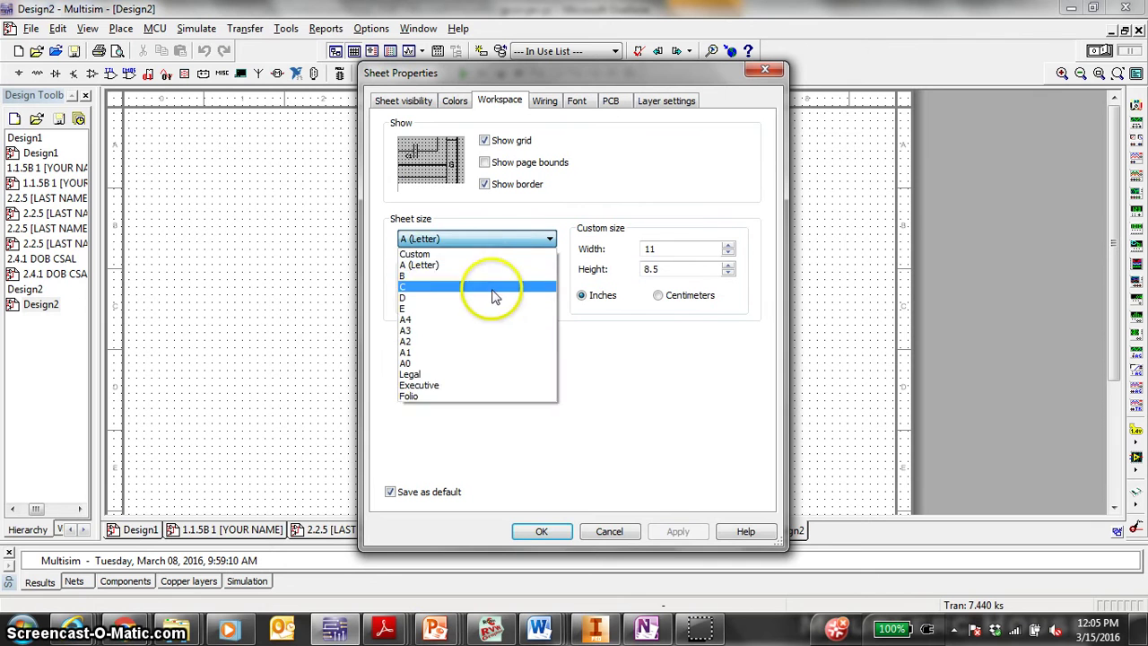
left_click(493, 287)
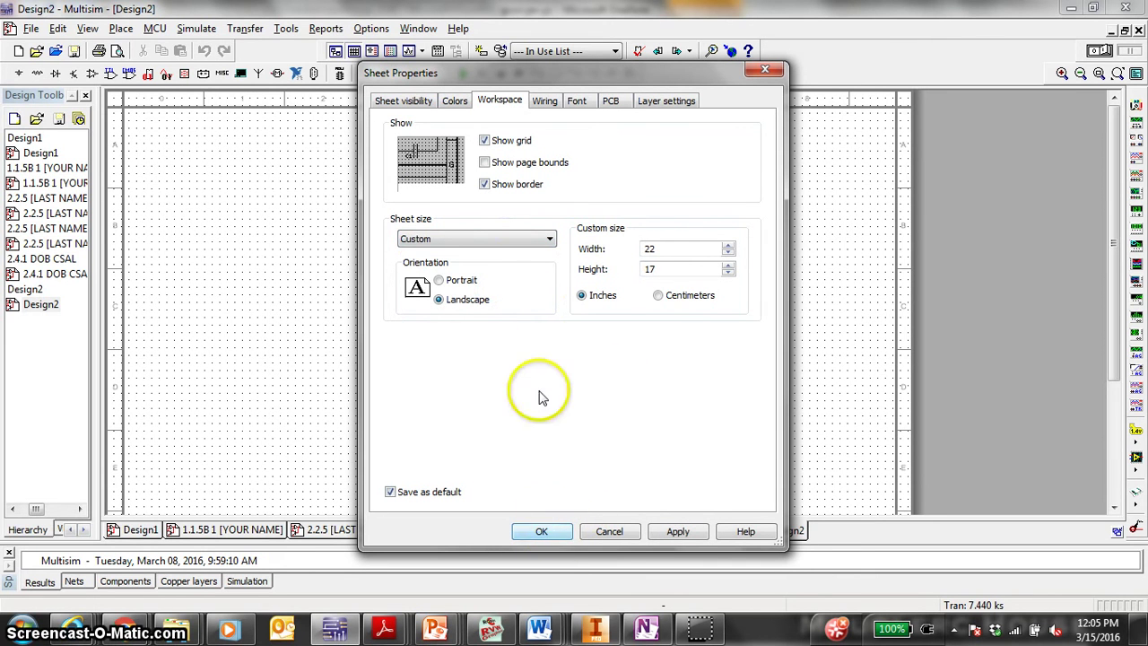
left_click(523, 236)
left_click(499, 289)
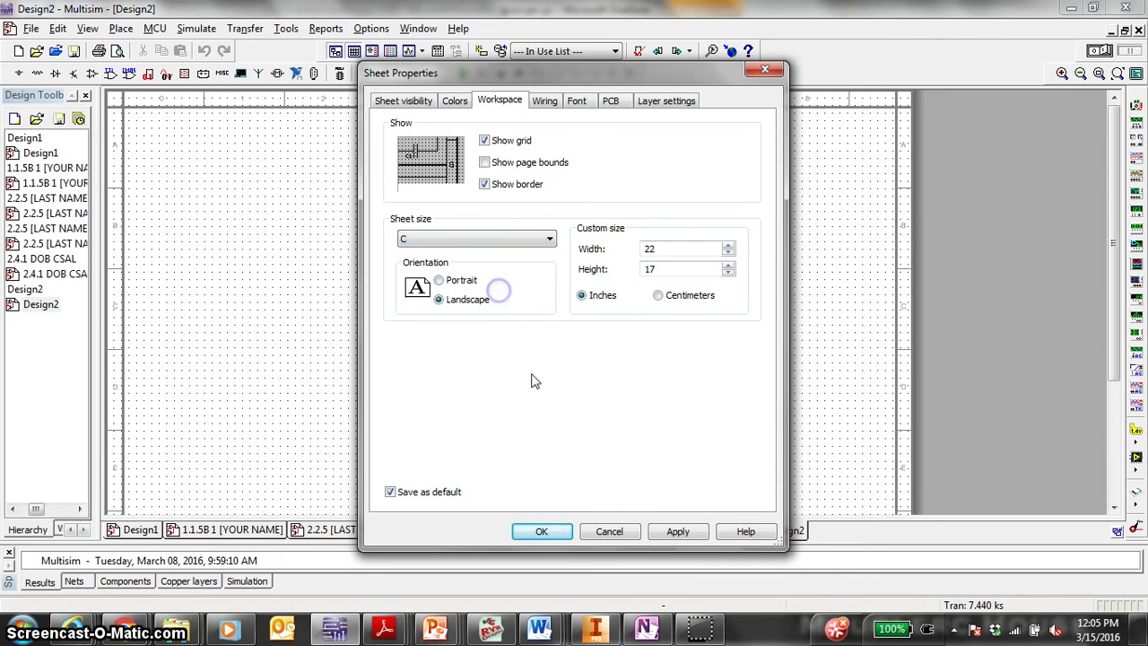
left_click(541, 531)
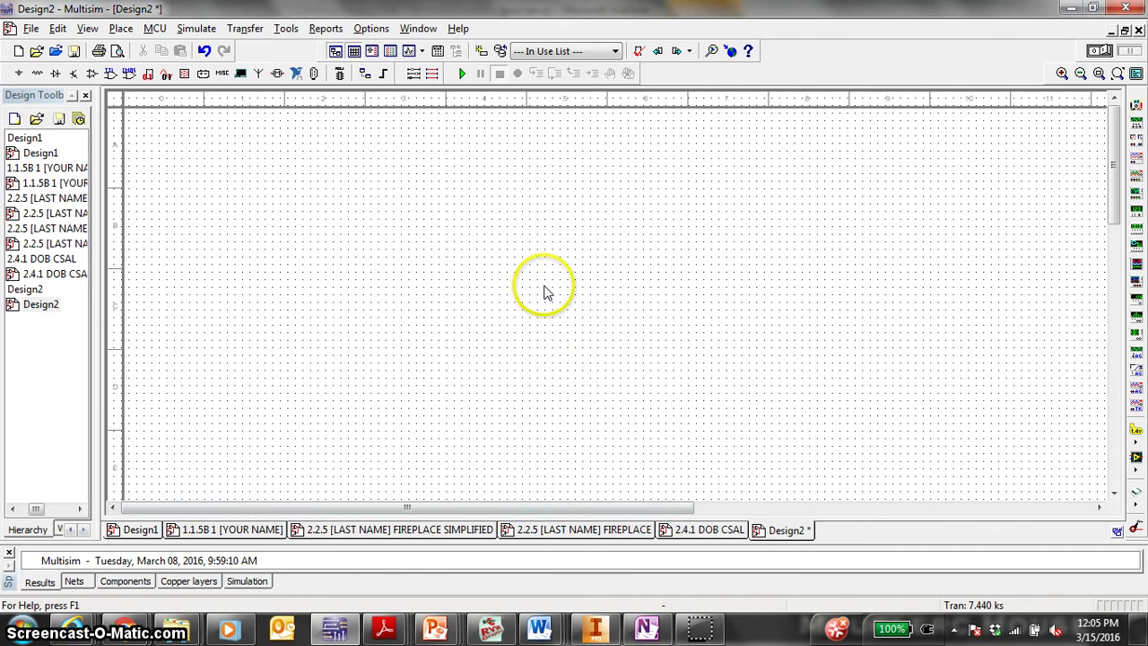
Save As '2.4.1 [LAST NAME] BIRTHDAY PROBLEM' in Desktop > DE - Digital Electronics Files
left_click(31, 27)
left_click(74, 169)
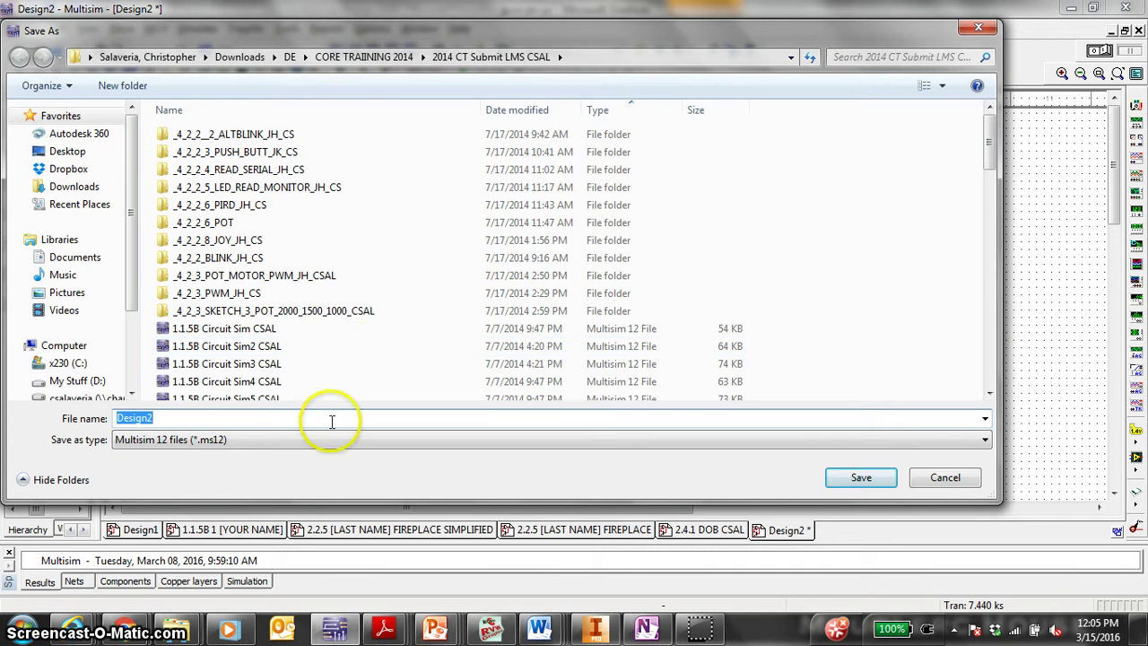
left_click(68, 153)
double_click(229, 222)
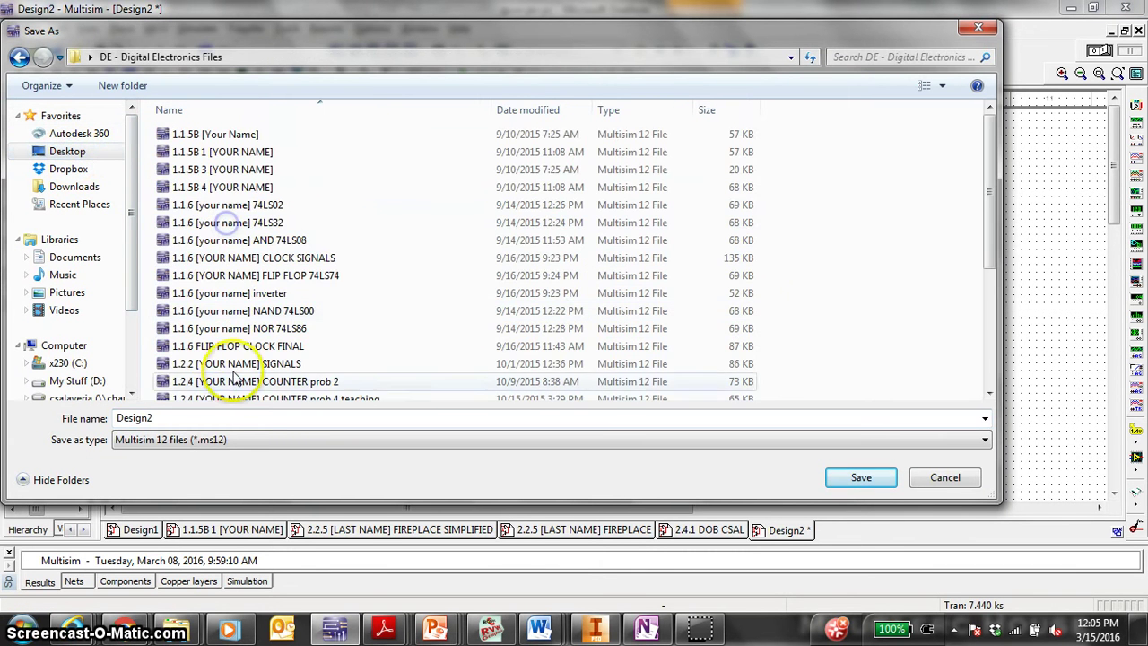
double_click(190, 418)
type("2.4.1 [")
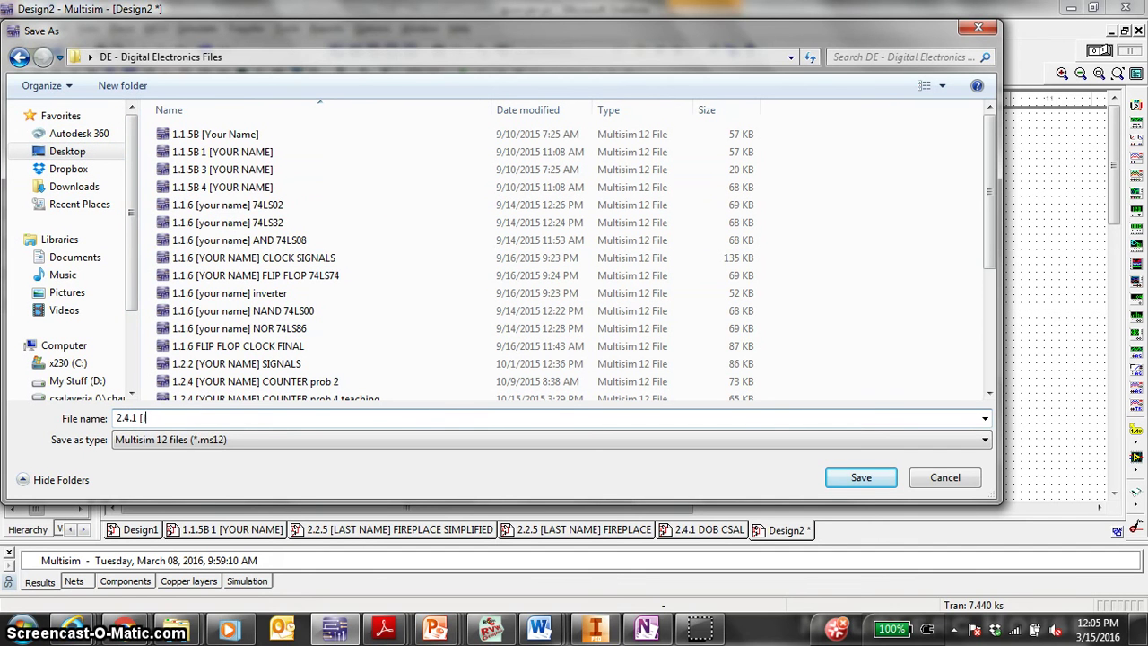
key("Caps_Lock")
type("LAST NAME] BIRTHDAY")
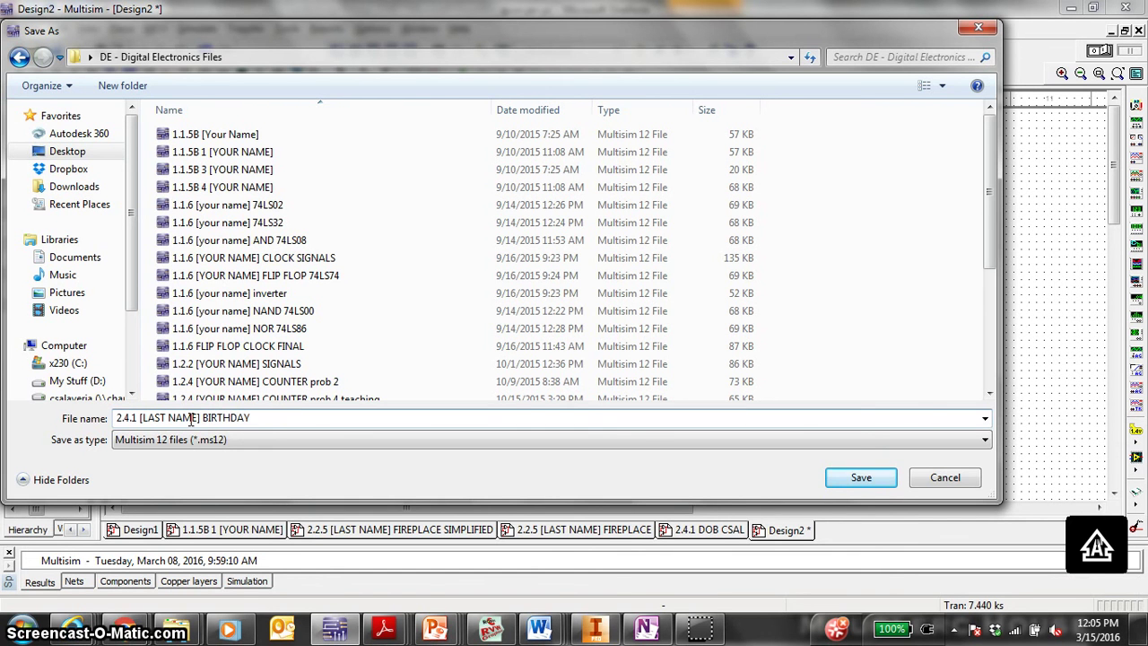
type(" PROBLEM")
key("Return")
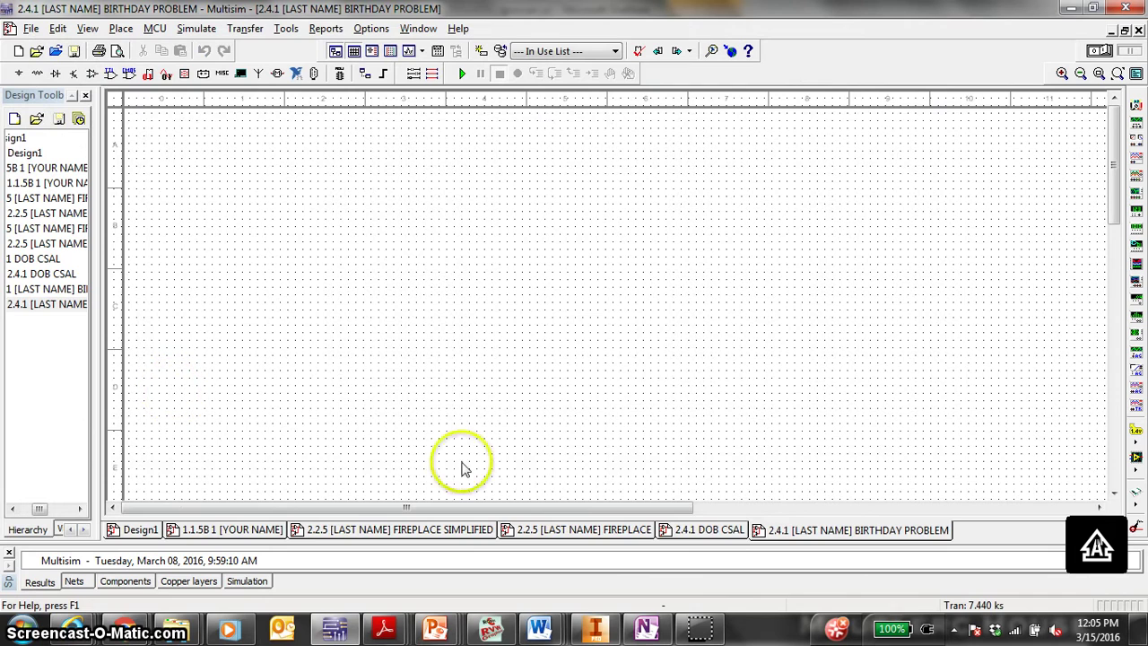
Check the 2.4.1 DOB CSAL reference schematic, then return to the birthday problem design
left_click(673, 529)
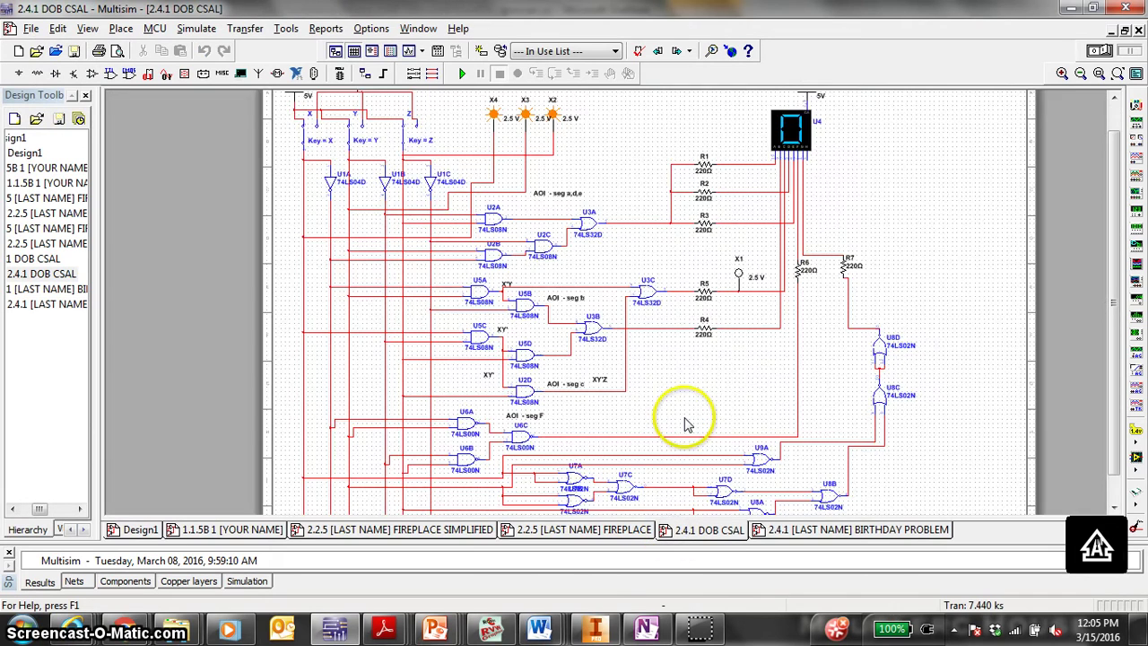
scroll(684, 415, "down", 4)
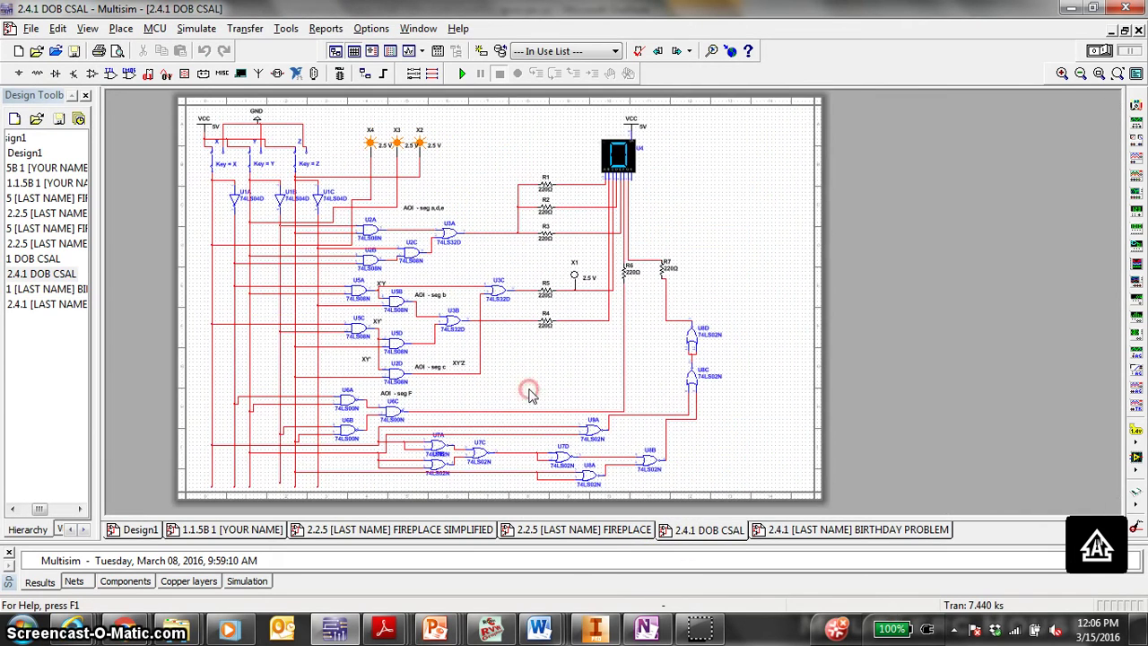
left_click(769, 530)
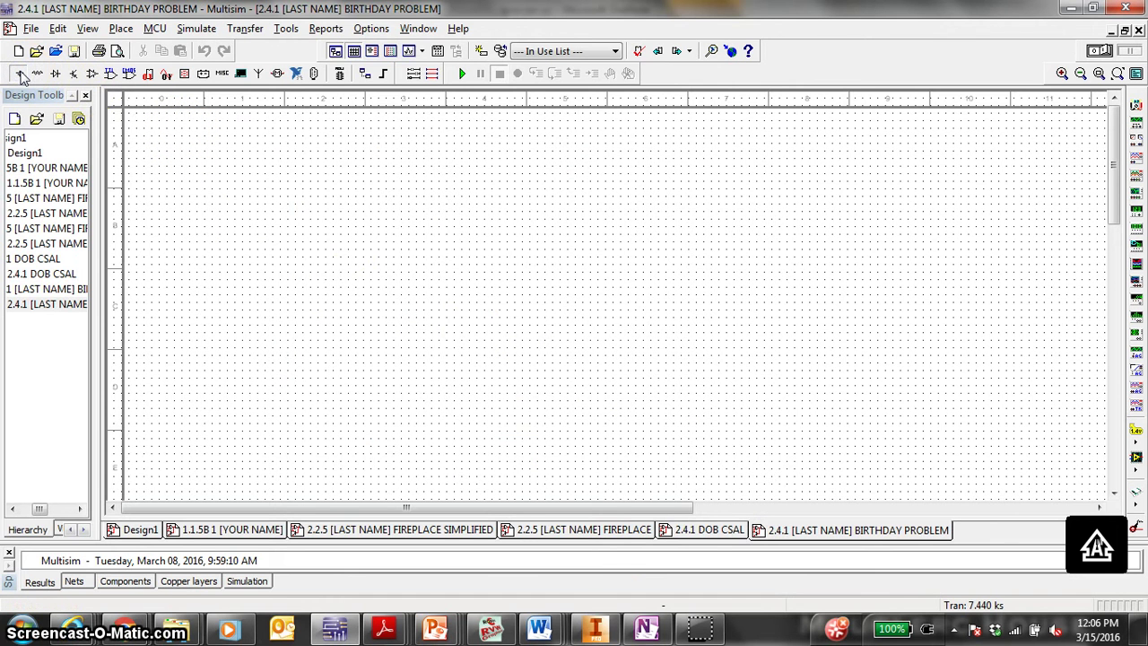
Place a VCC supply from Sources > POWER_SOURCES near the sheet's top-left
left_click(20, 73)
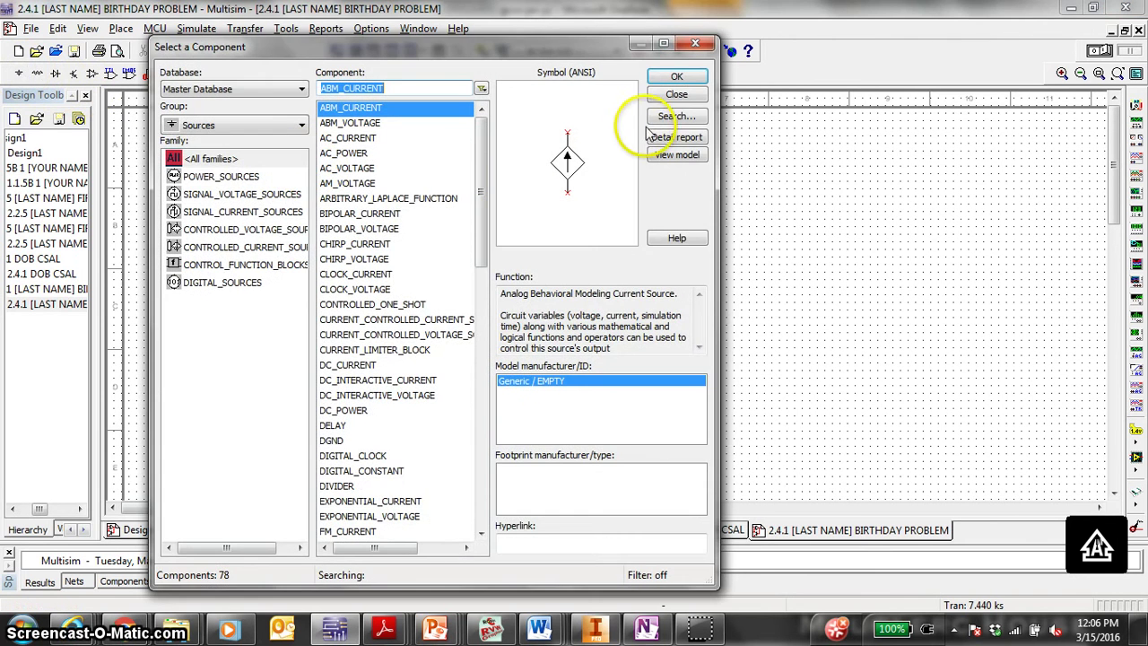
left_click(253, 180)
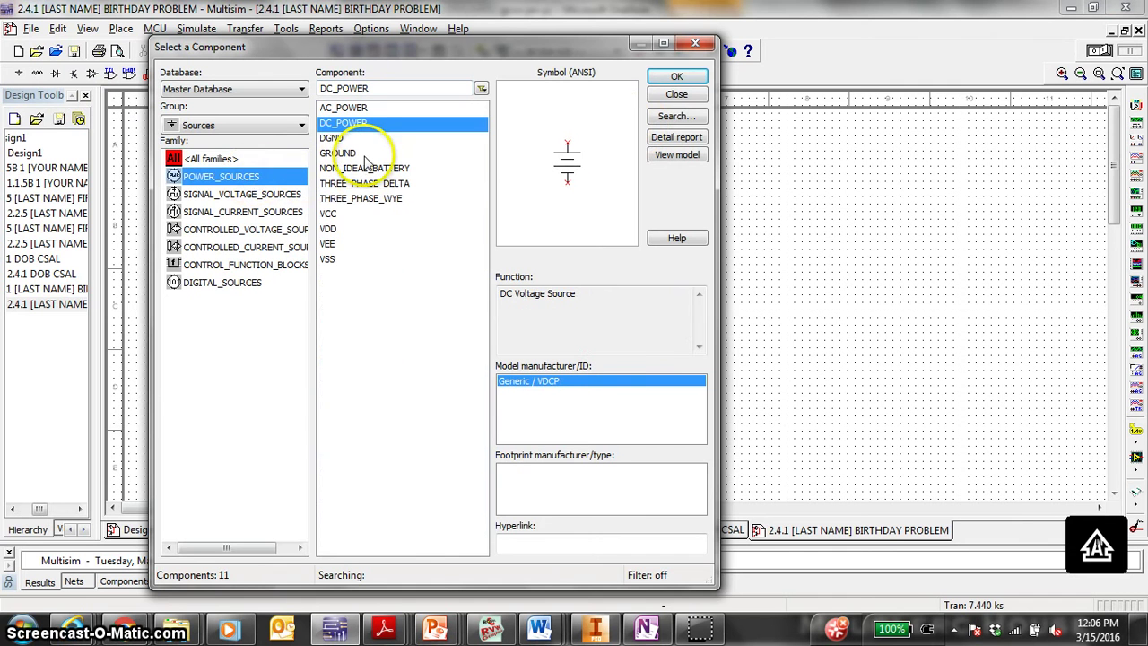
left_click(361, 215)
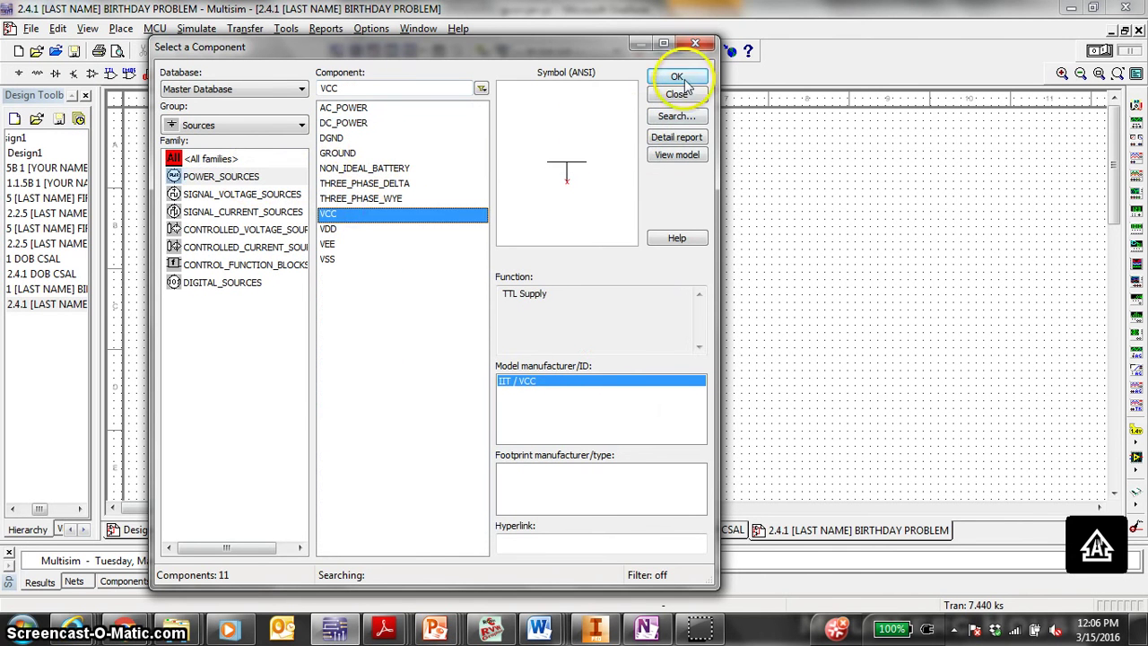
left_click(677, 77)
left_click(173, 155)
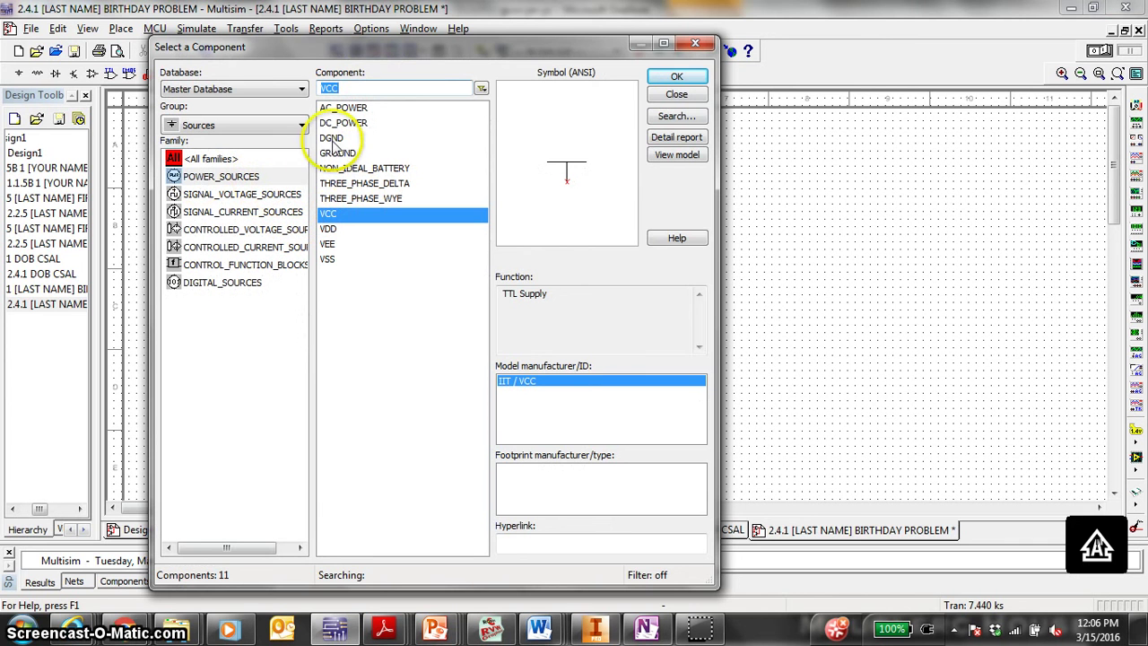
Place a DGND digital ground beside the VCC supply
left_click(334, 137)
left_click(680, 93)
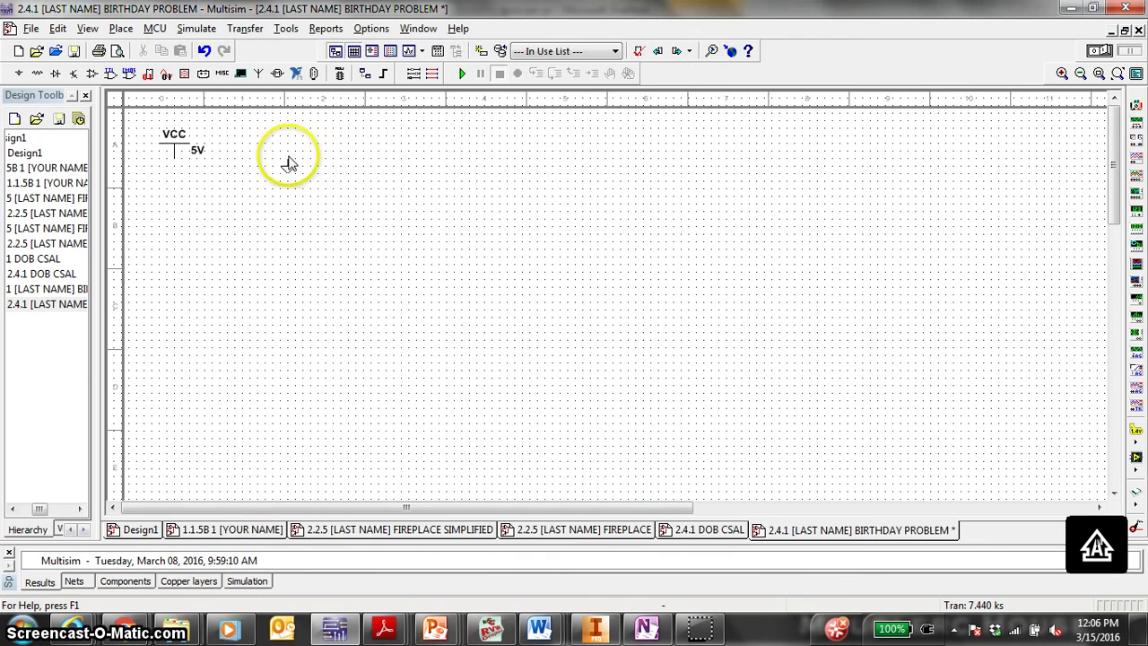
left_click(285, 156)
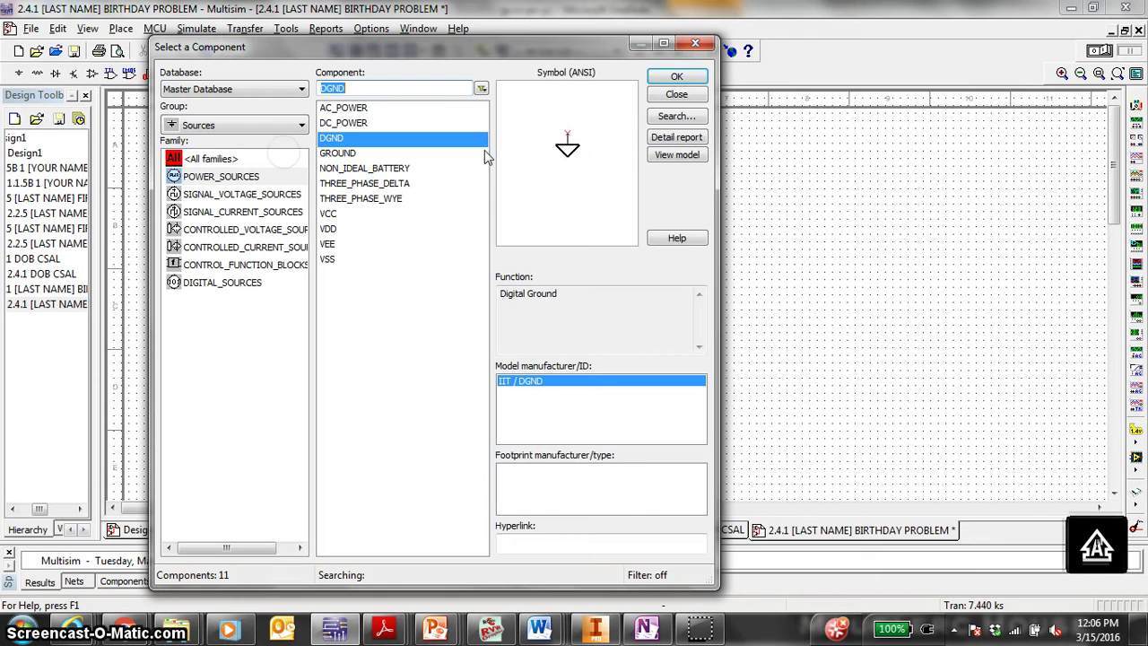
left_click(609, 121)
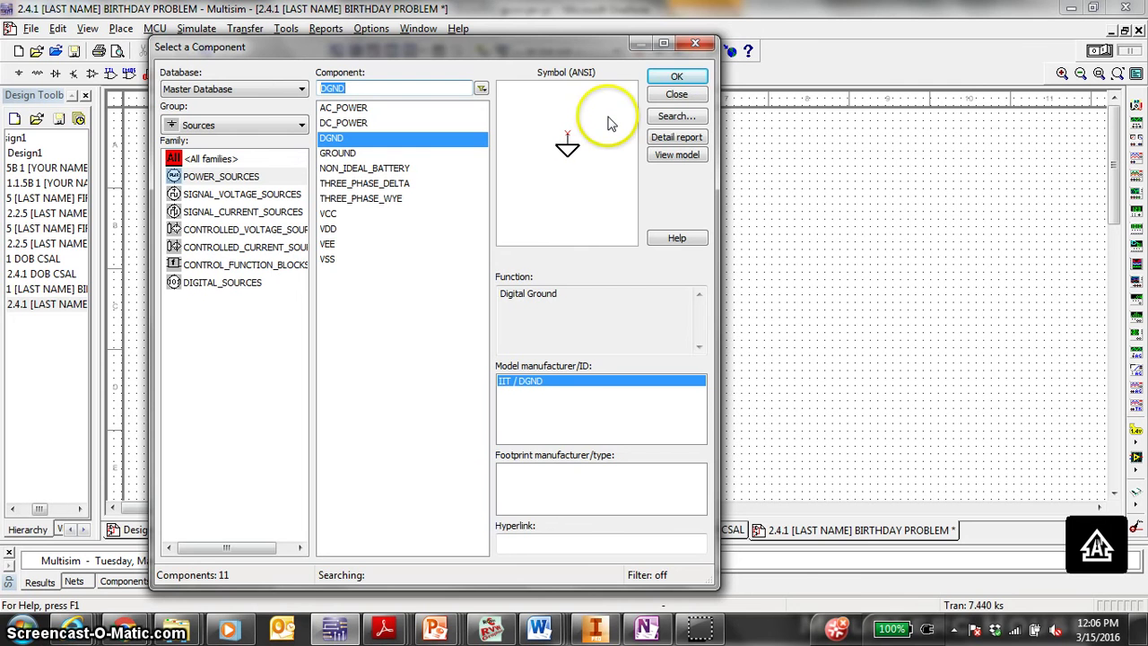
left_click(677, 76)
left_click(301, 155)
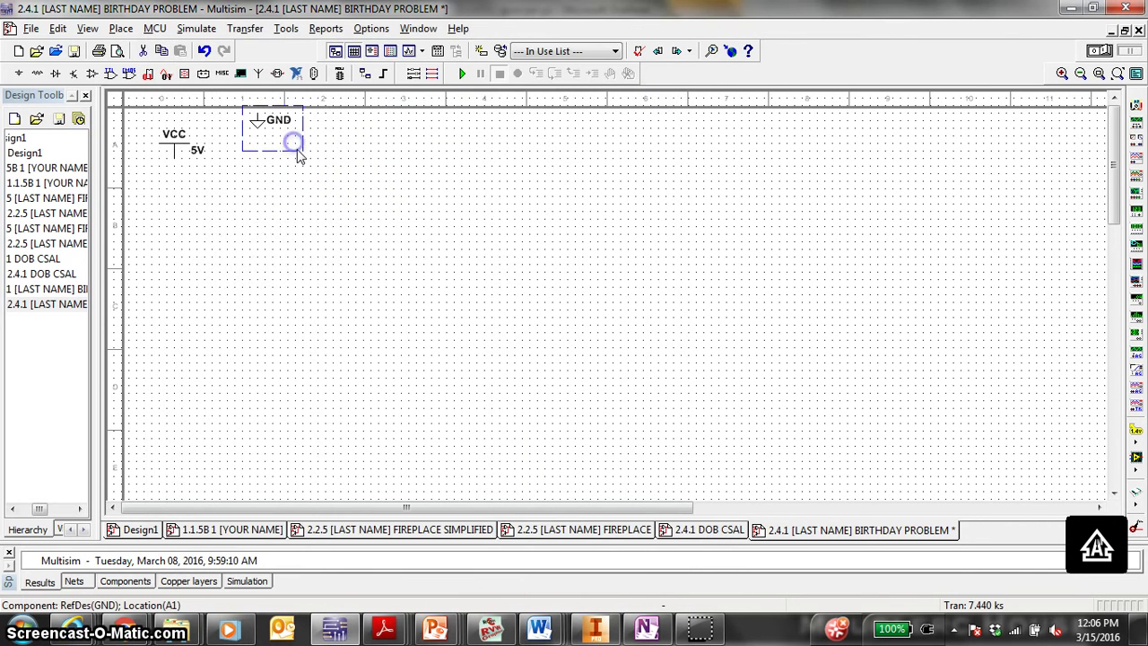
key("ctrl+z")
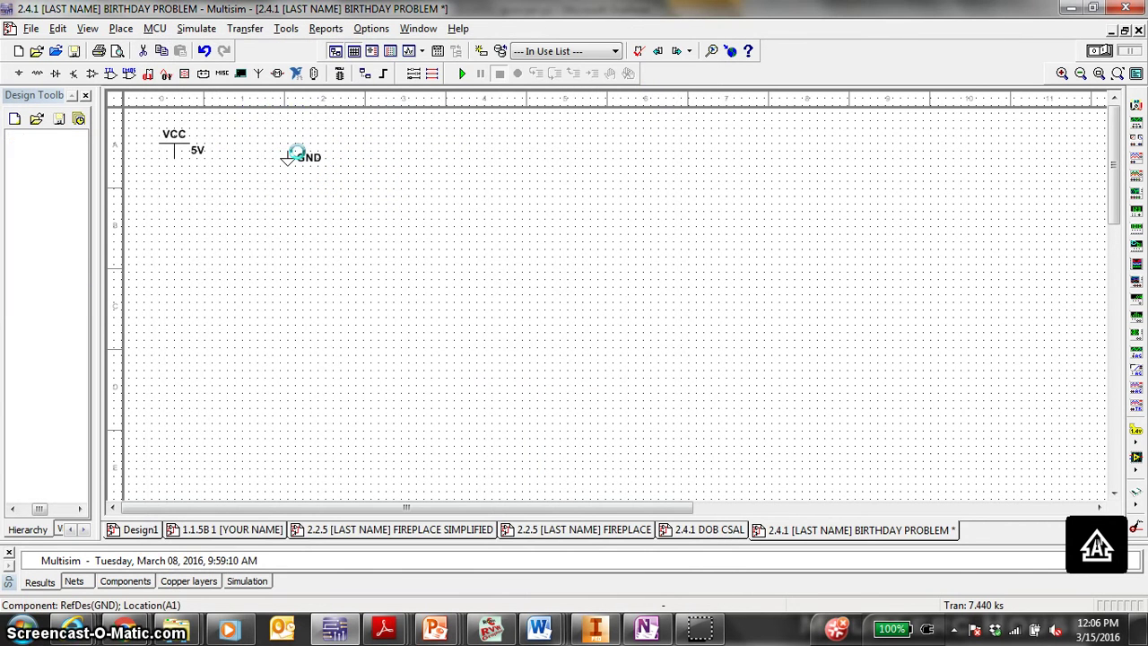
Flip the ground symbol vertically
right_click(299, 160)
left_click(289, 157)
right_click(289, 160)
left_click(341, 263)
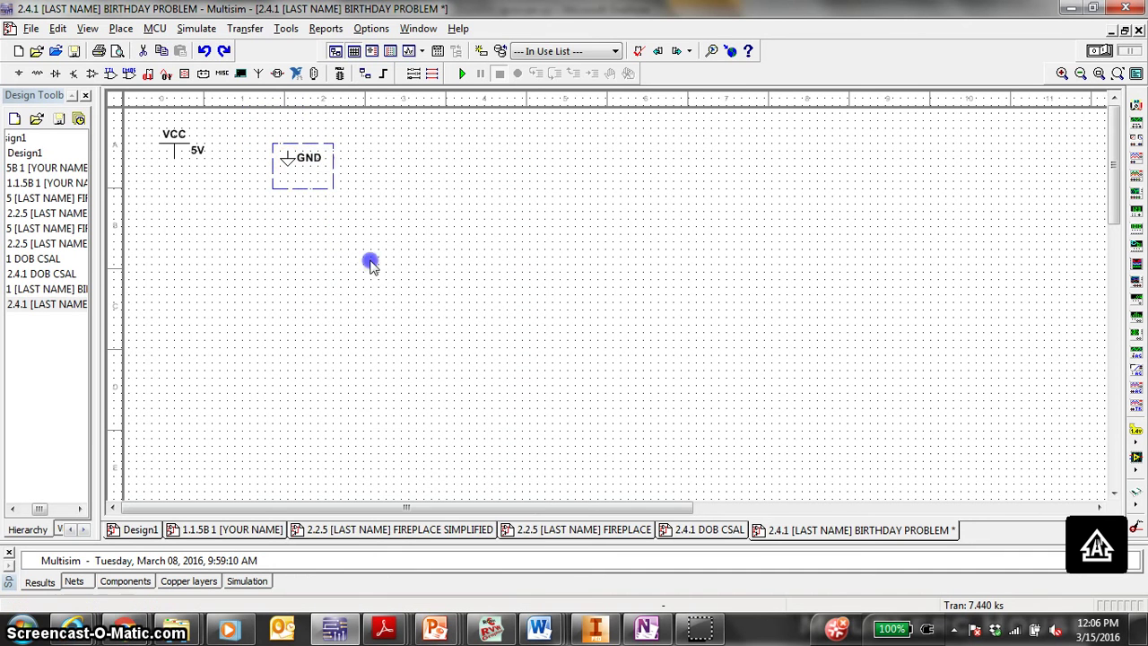
left_click(370, 260)
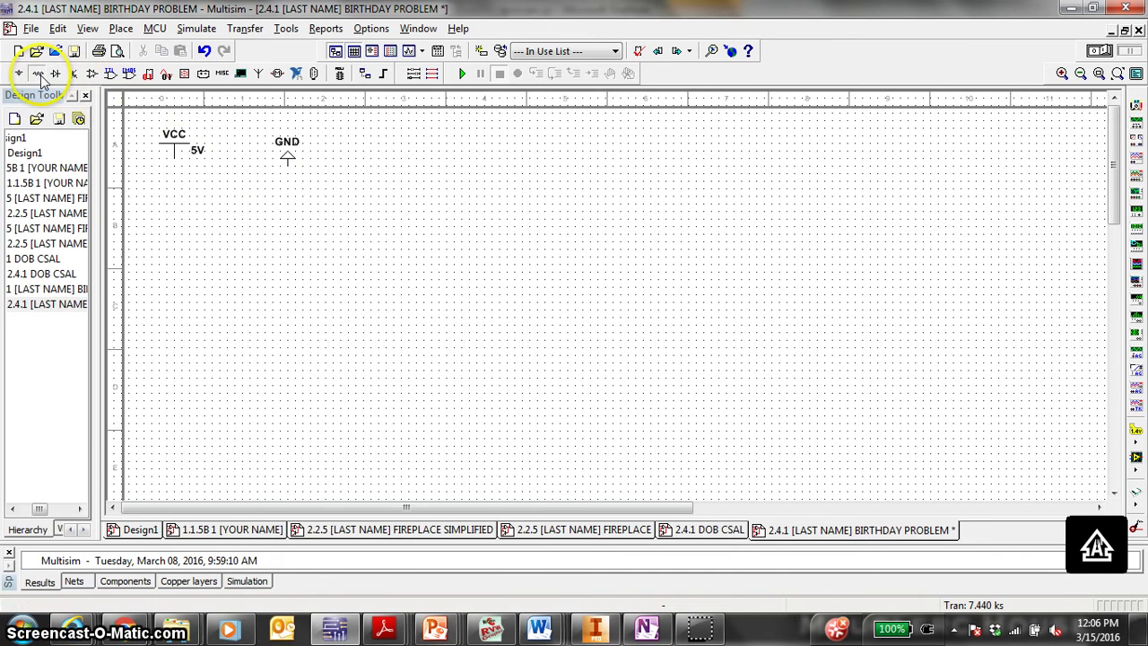
Place the first SPDT switch, S1, below the ground symbol
left_click(40, 78)
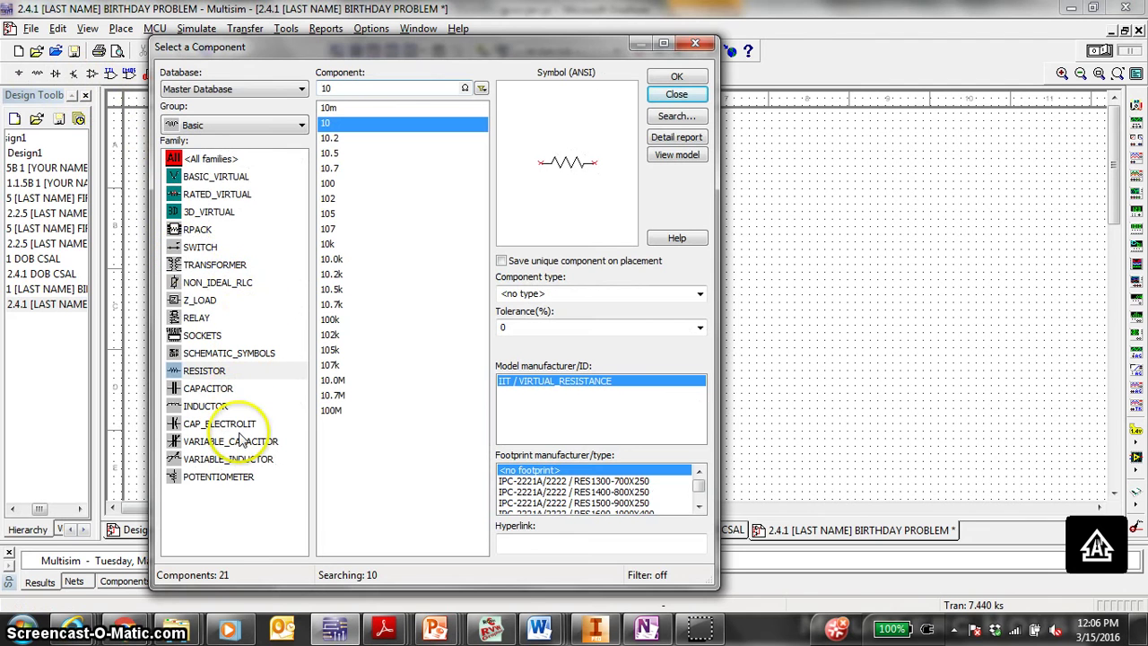
left_click(205, 249)
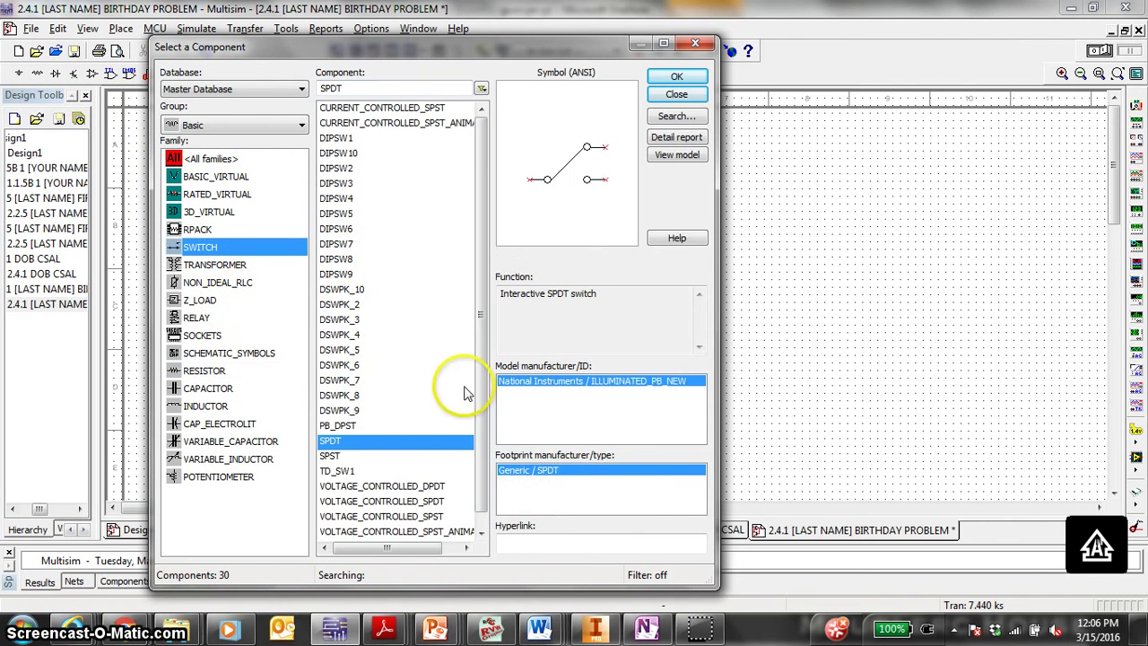
left_click(678, 77)
left_click_drag(230, 243, 190, 242)
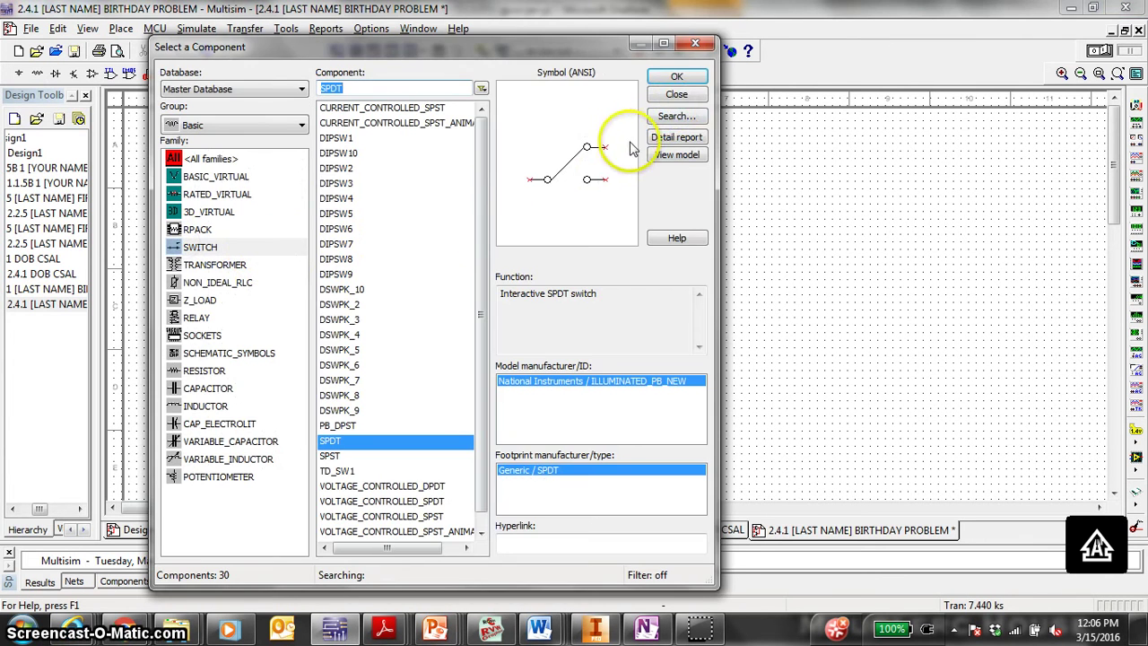
left_click(675, 95)
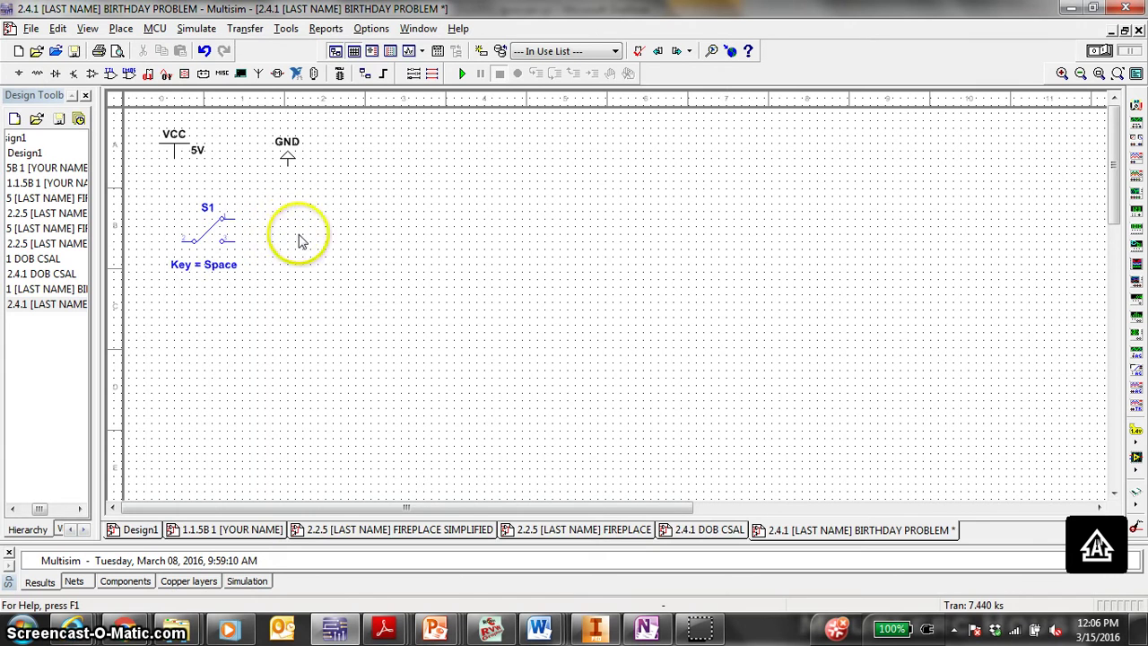
Copy and paste the switch to add S2 and S3 in a row beside S1
left_click(205, 227)
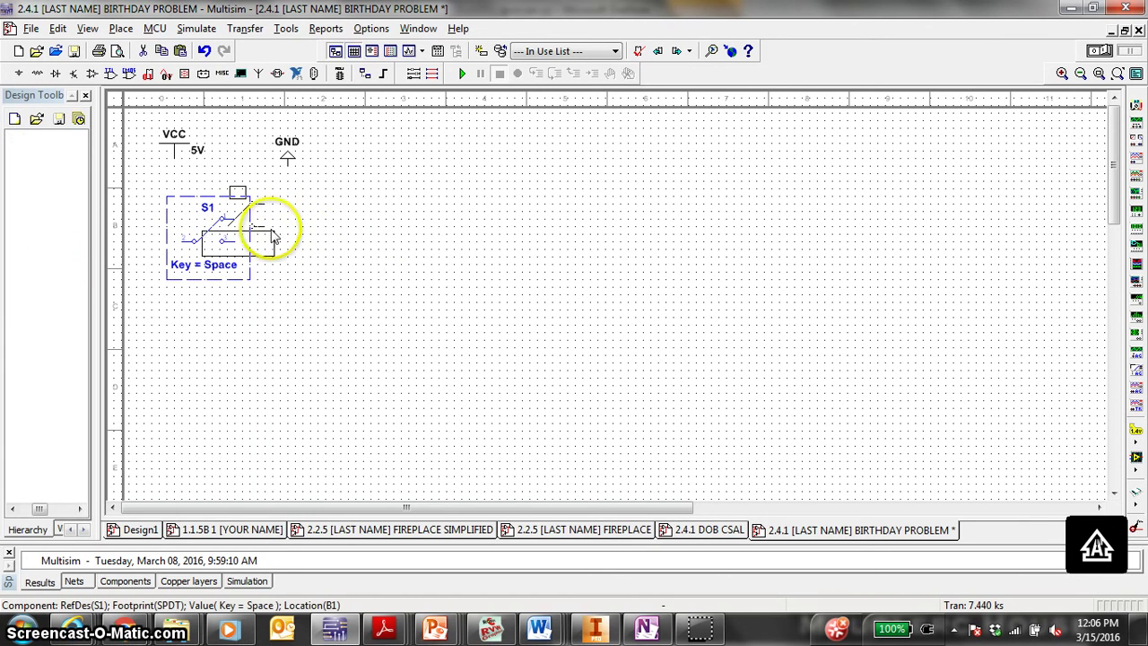
left_click(270, 247)
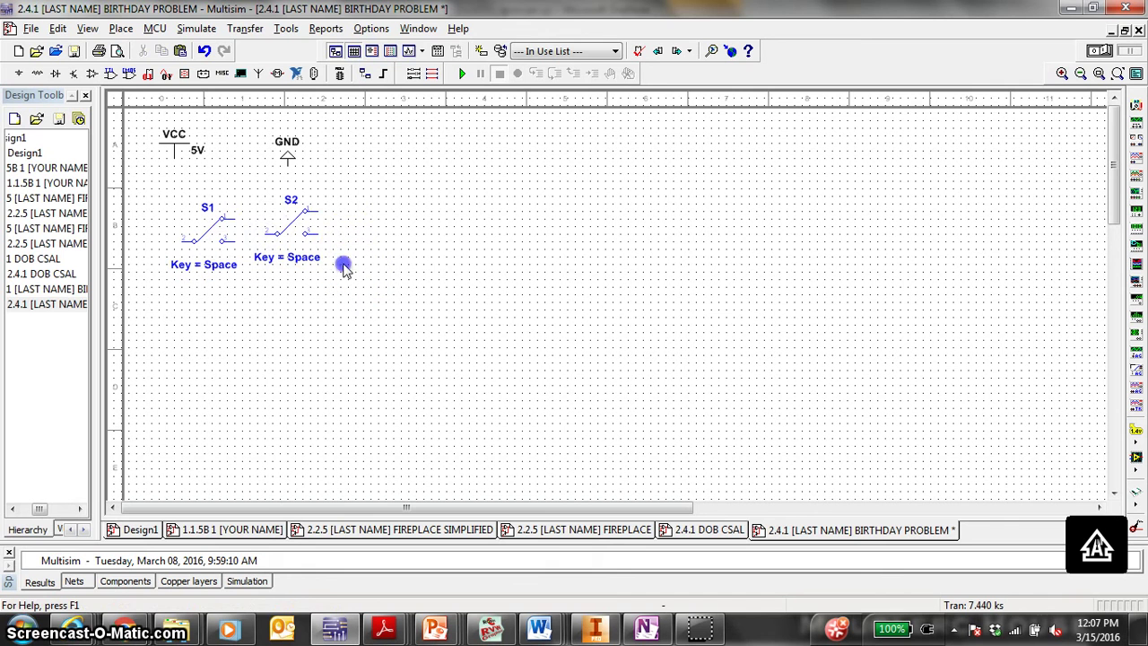
left_click(289, 208)
key("ctrl+c")
key("ctrl+v")
left_click(396, 232)
Select all three switches and rotate them 90°
left_click(201, 202)
key("ctrl+a")
right_click(205, 228)
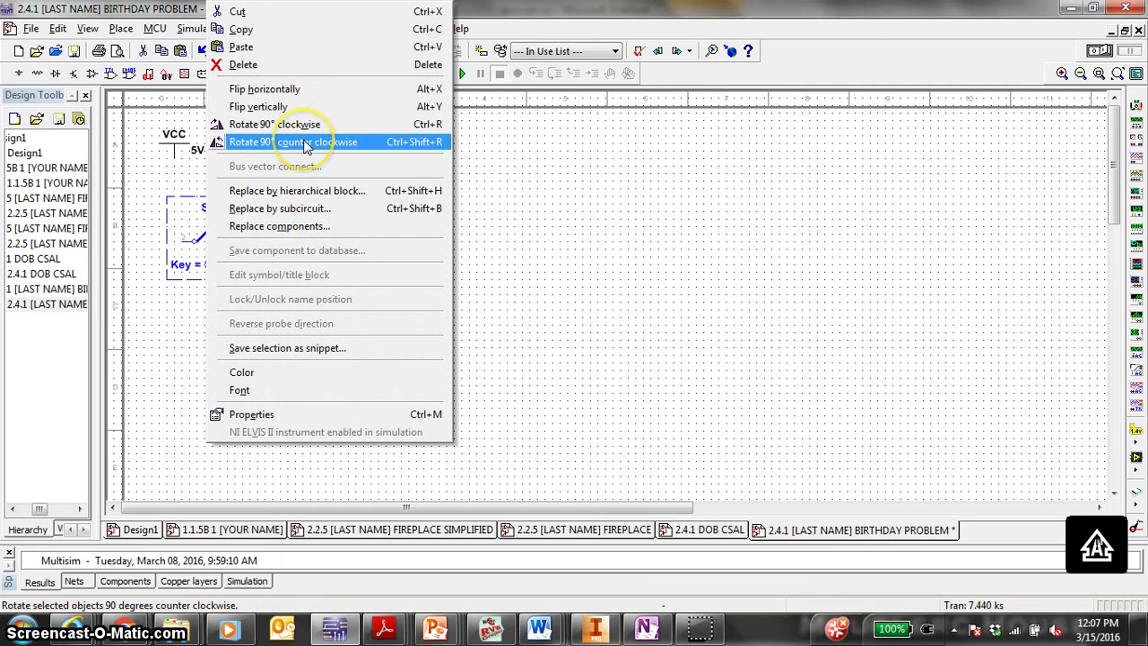
left_click(301, 126)
left_click(342, 346)
left_click(446, 335)
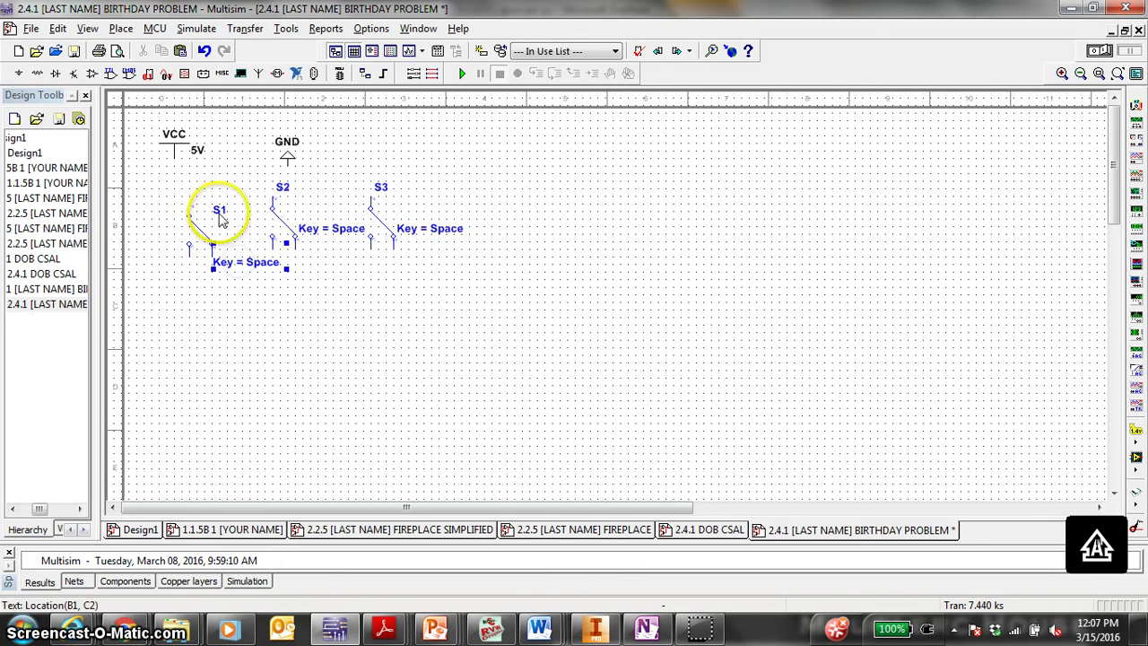
Set switch S1's toggle key to X
double_click(180, 227)
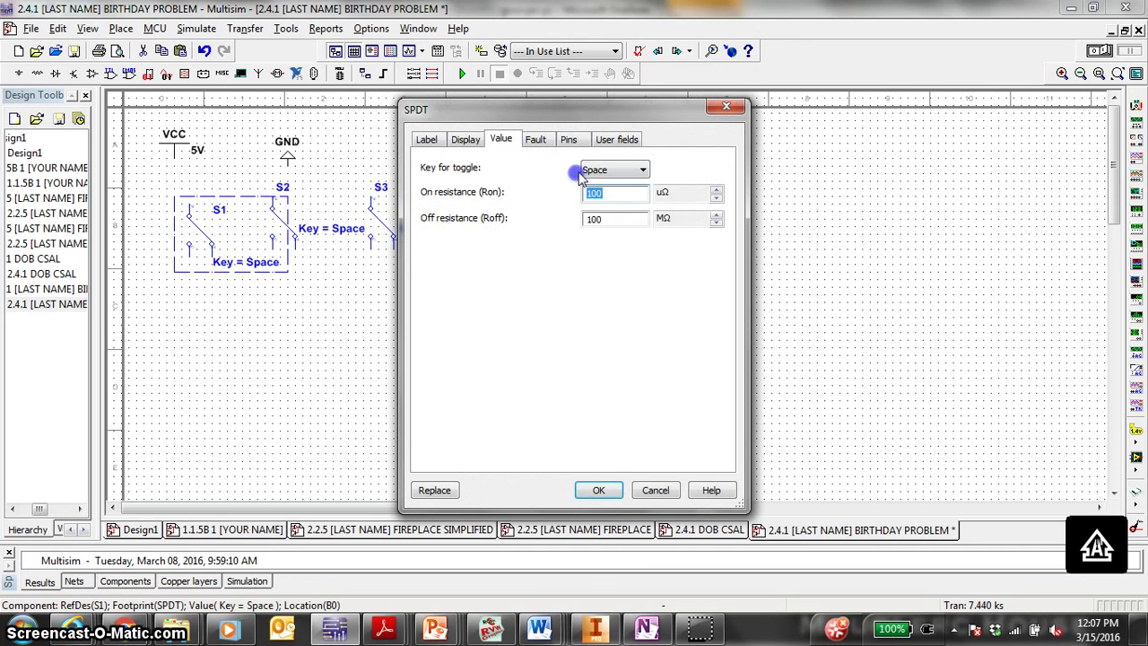
left_click(589, 172)
scroll(594, 248, "down", 5)
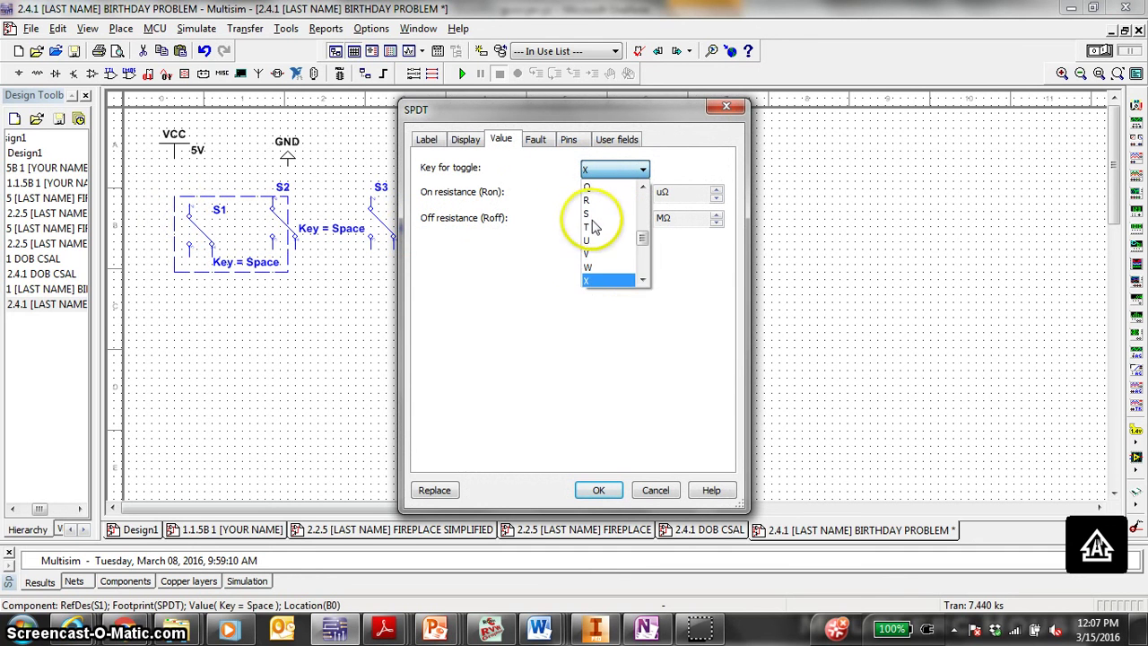
left_click(594, 283)
left_click(599, 489)
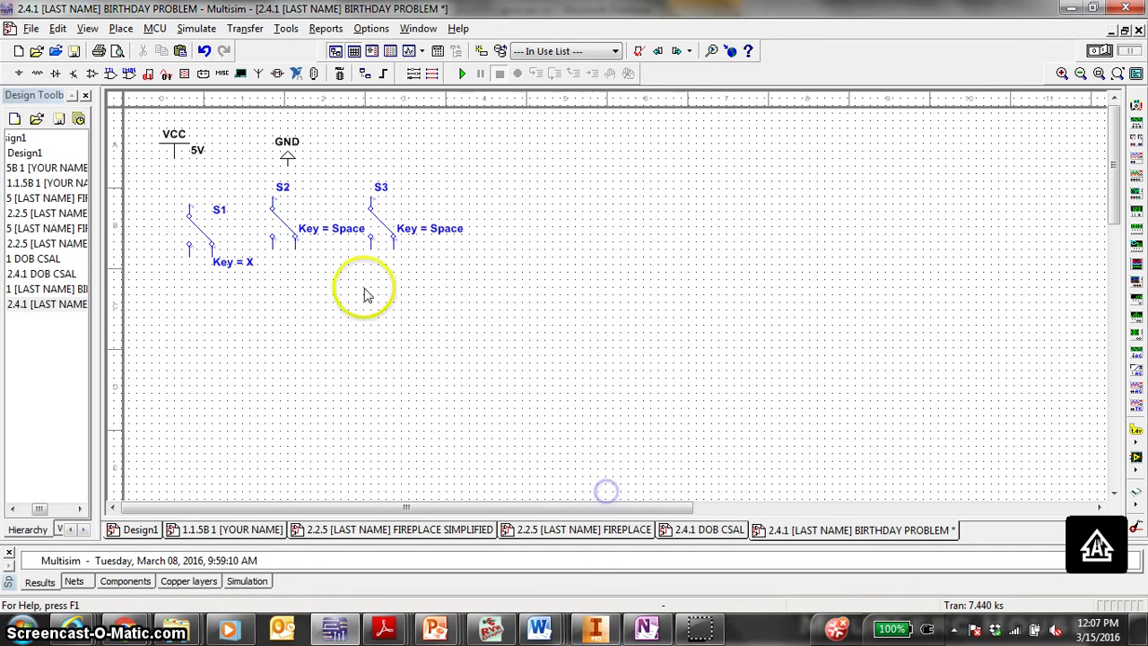
Set switch S2's toggle key to Y
double_click(284, 192)
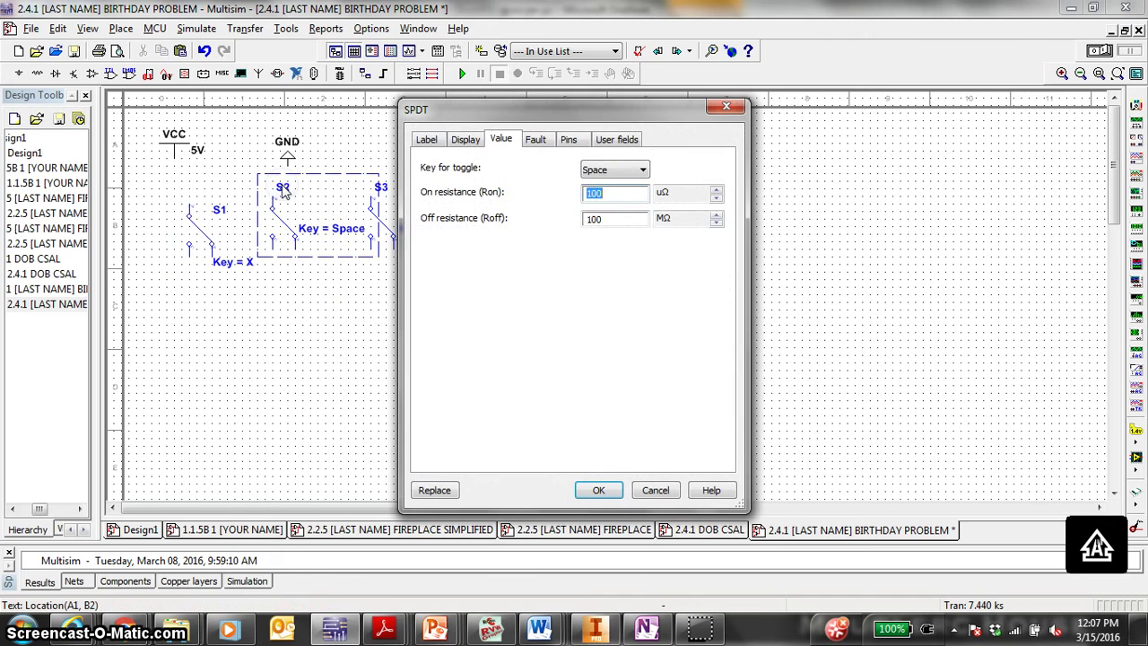
left_click(608, 170)
key("y")
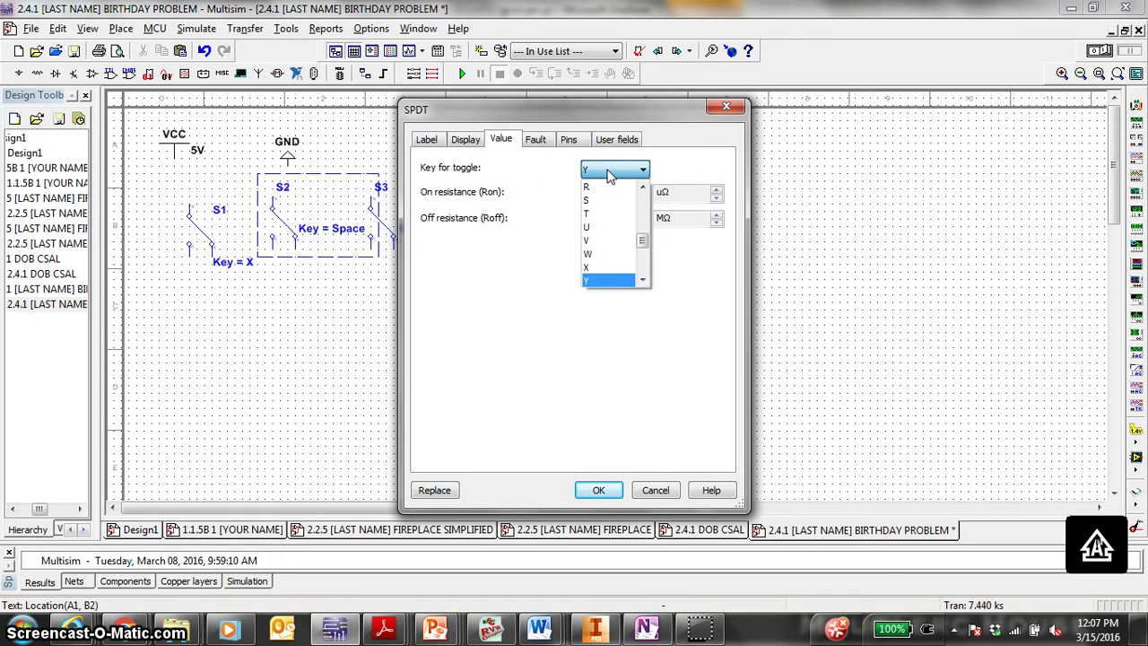
left_click(608, 174)
left_click(602, 492)
Set switch S3's toggle key to Z
double_click(400, 218)
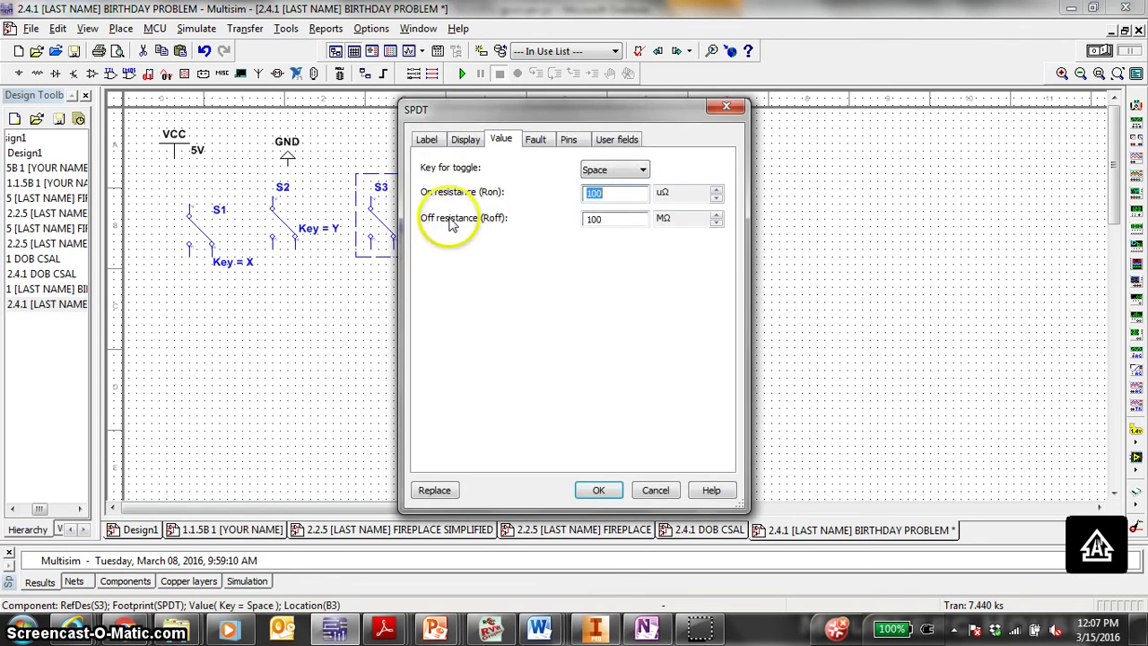
left_click(608, 169)
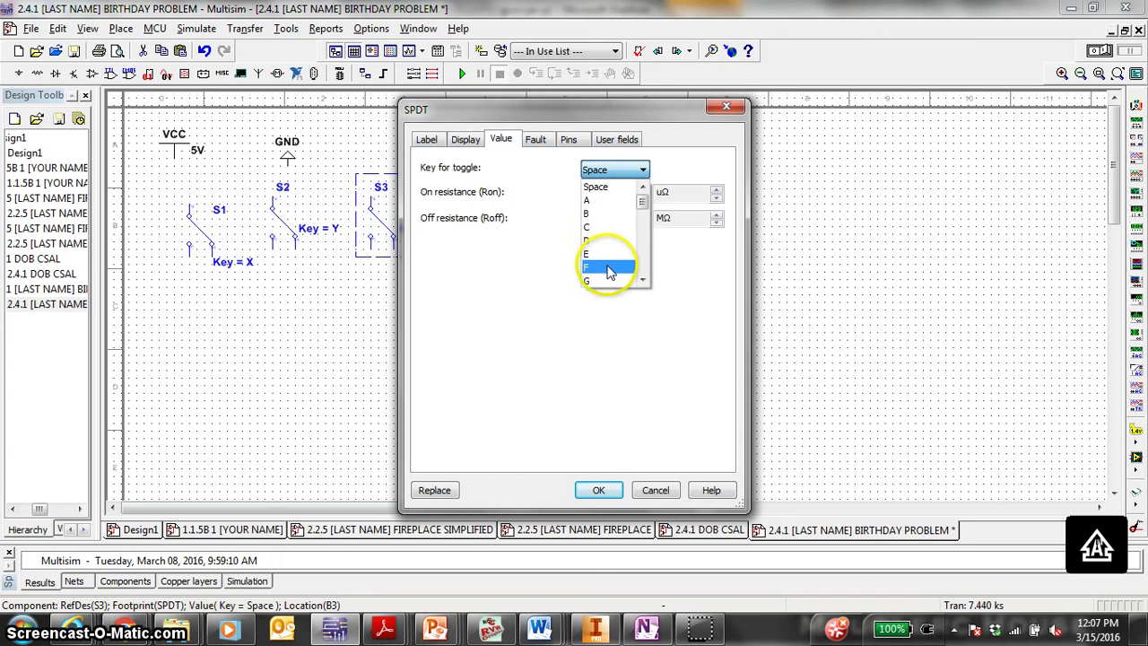
left_click_drag(642, 201, 642, 256)
left_click(589, 240)
left_click(596, 490)
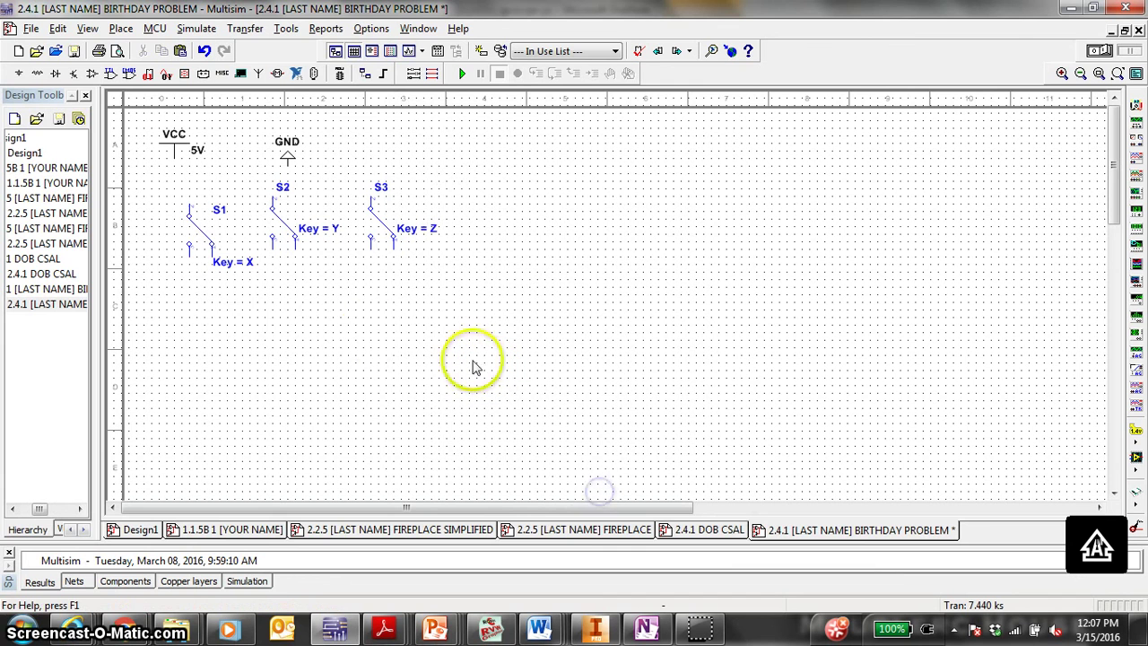
left_click(189, 220)
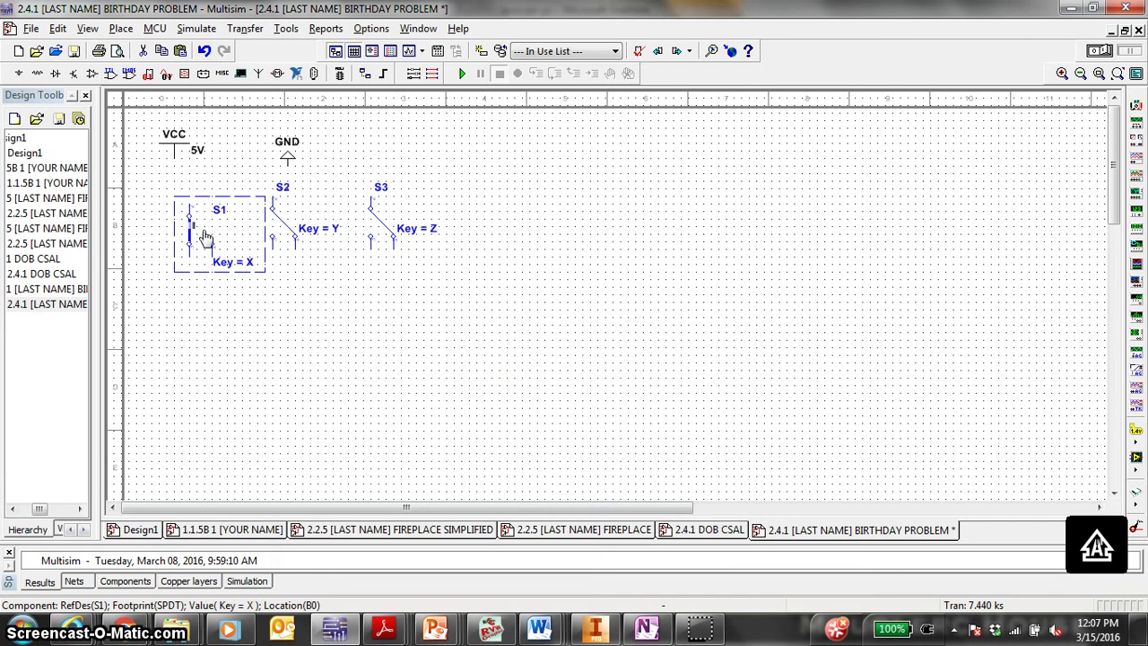
Flip all three switches S1, S2 and S3
left_click(313, 240)
left_click(191, 206, "shift")
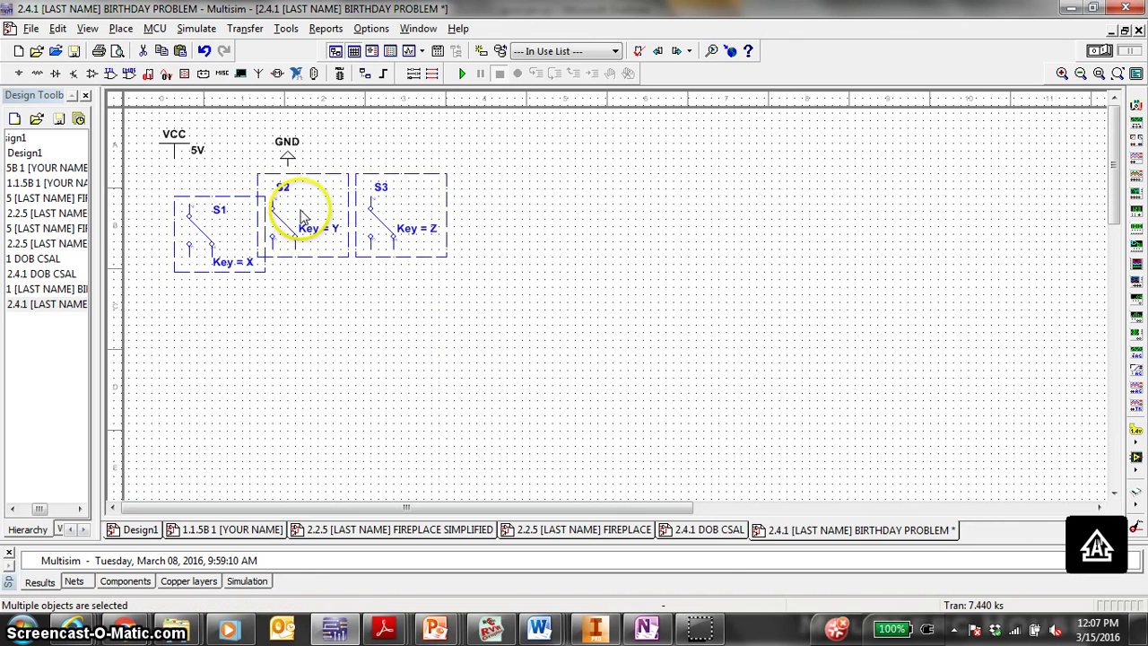
right_click(301, 216)
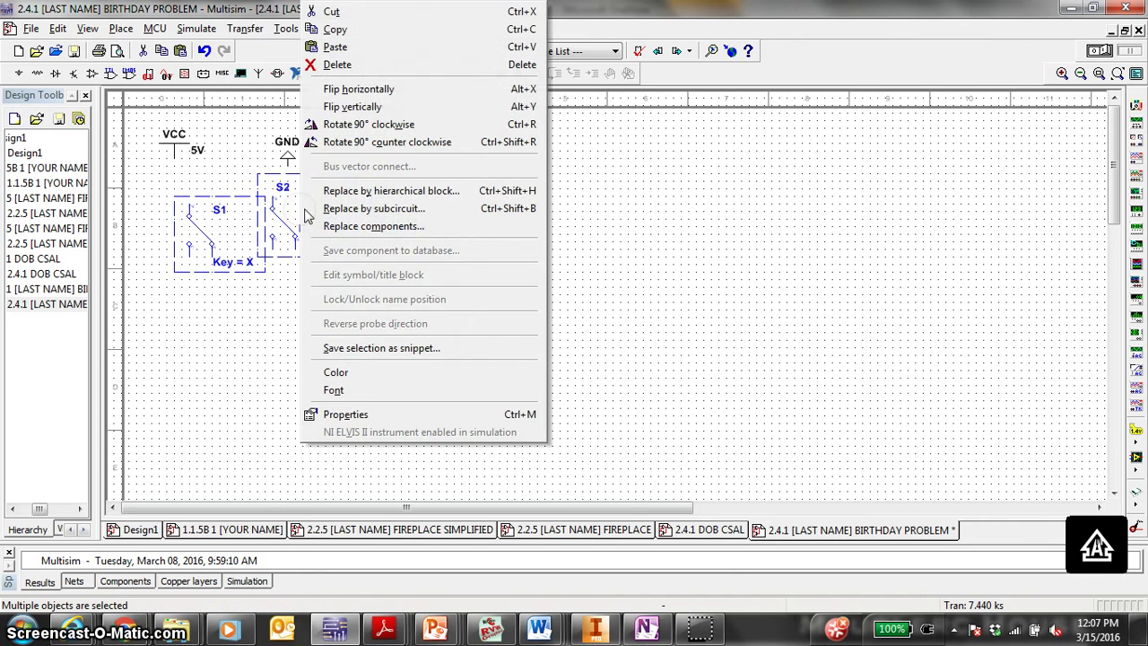
left_click(400, 107)
left_click(409, 296)
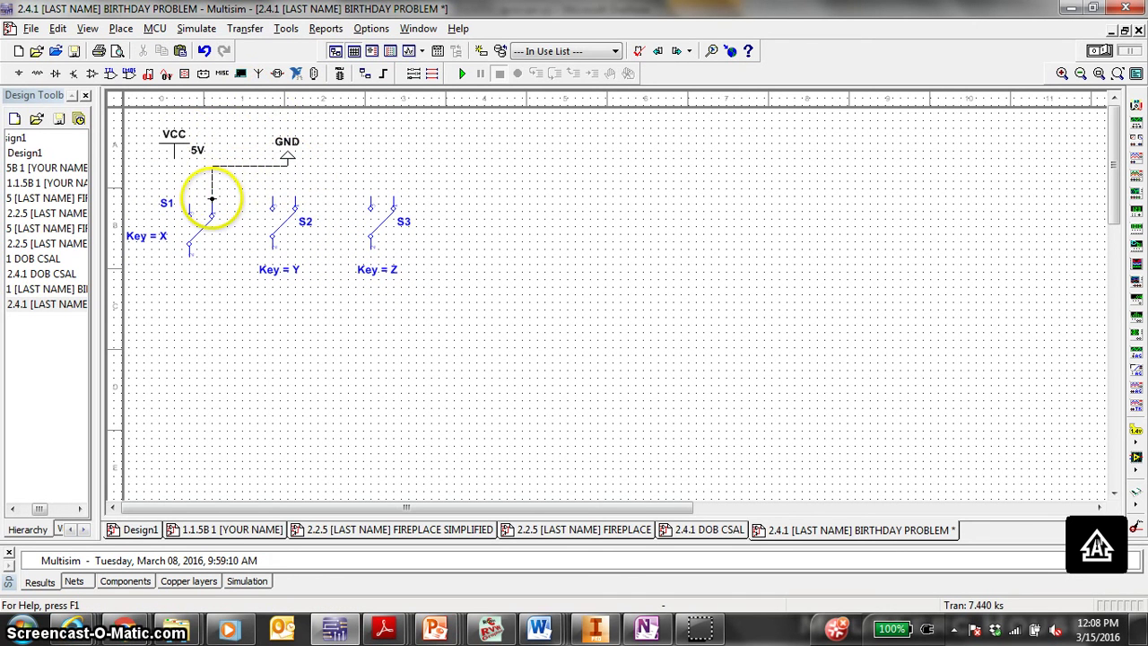
Wire the switches' top terminals to VCC and GND, then test S1 with the X key
right_click(212, 199)
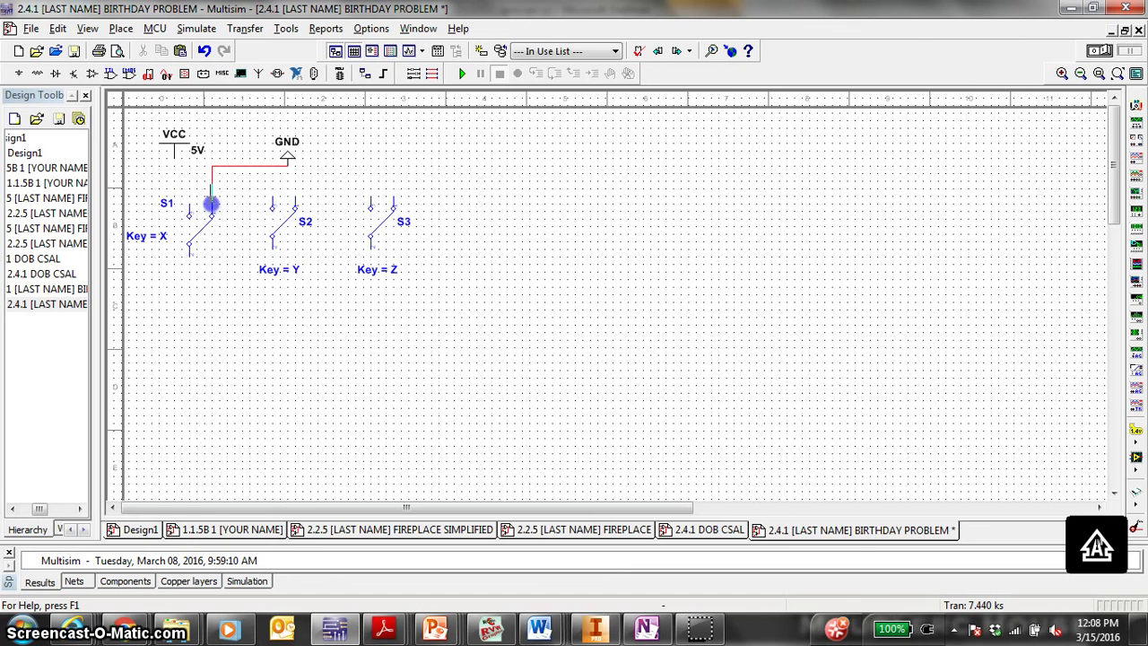
left_click(393, 206)
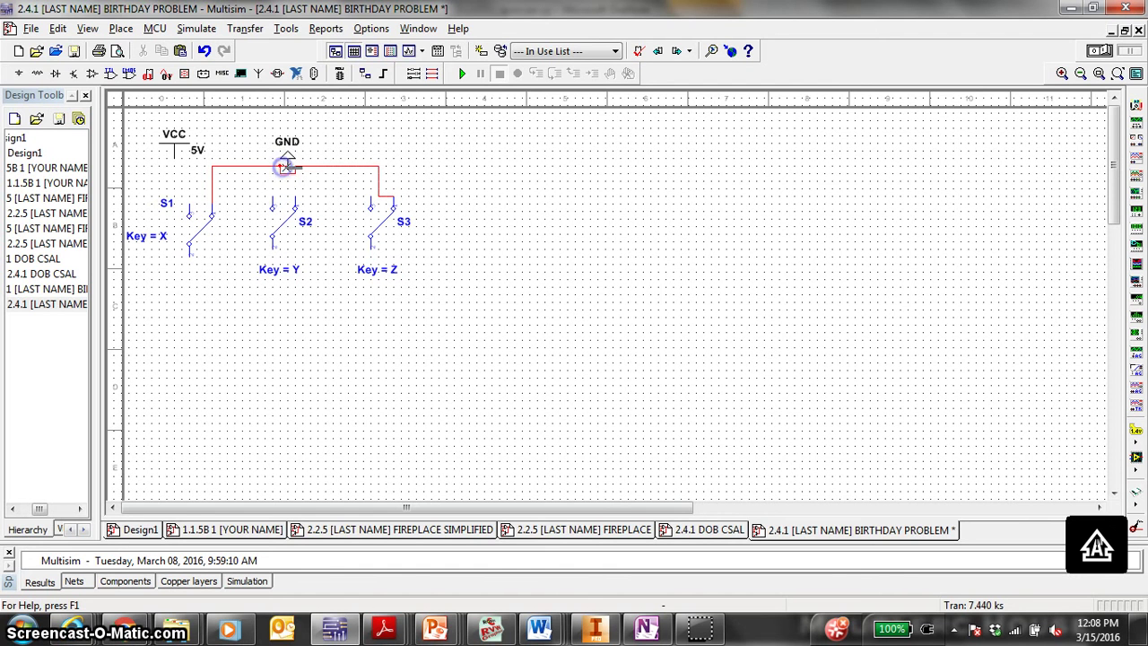
left_click(294, 199)
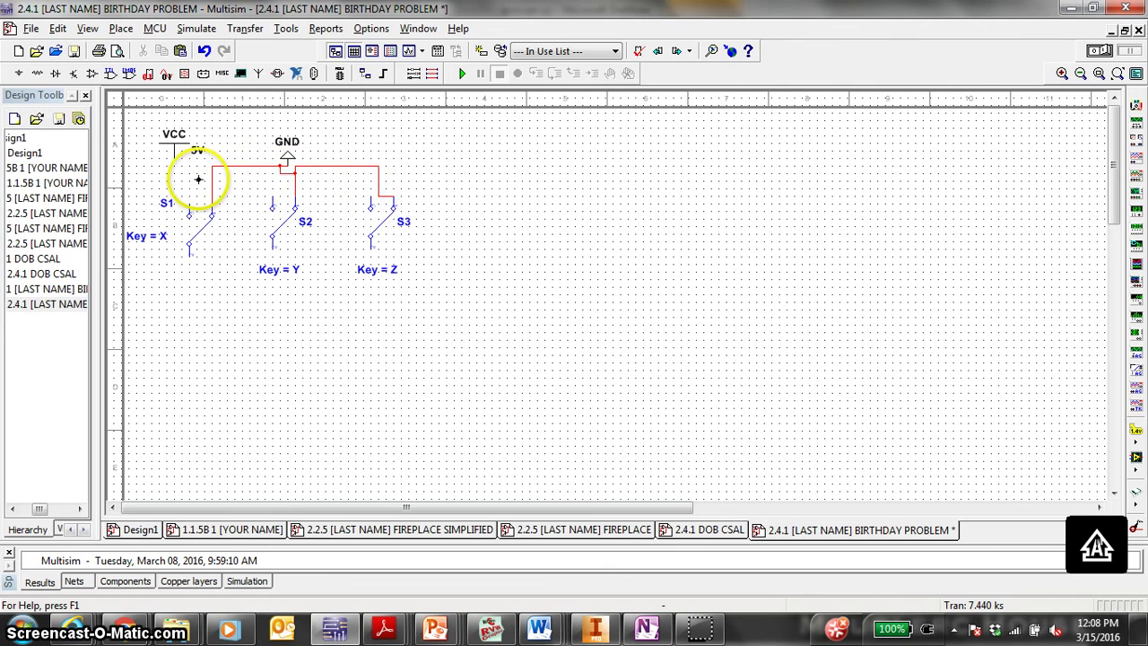
left_click(176, 155)
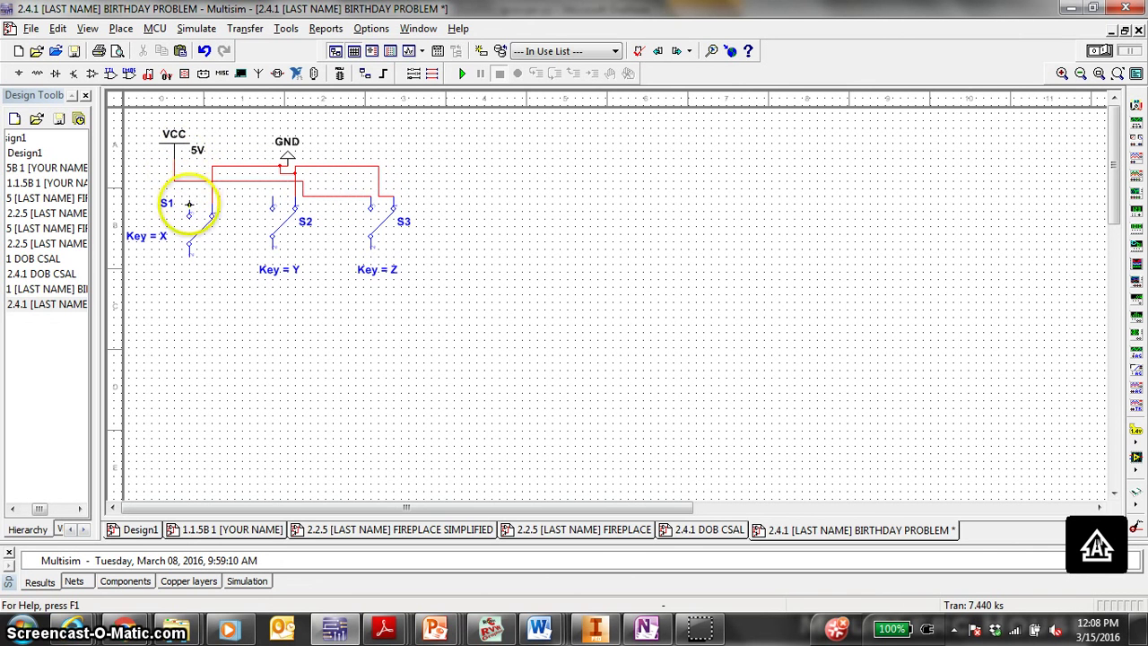
left_click(271, 183)
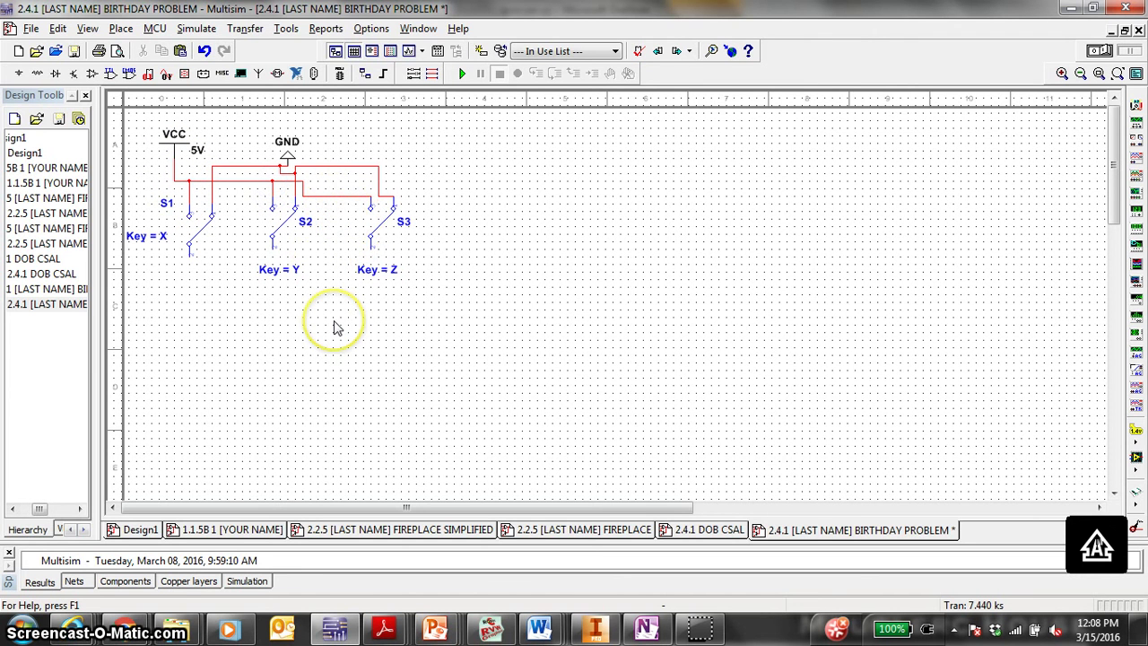
key("x")
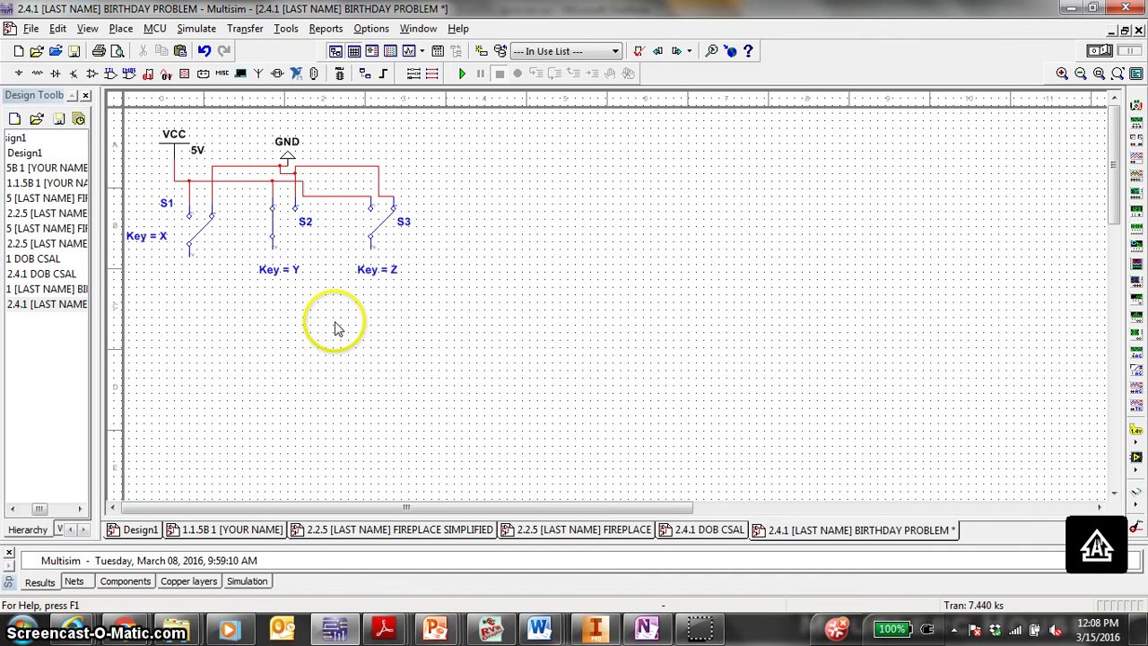
Move the Key labels of S2 and S3 beside their switches
left_click(271, 271)
left_click_drag(266, 261, 278, 270)
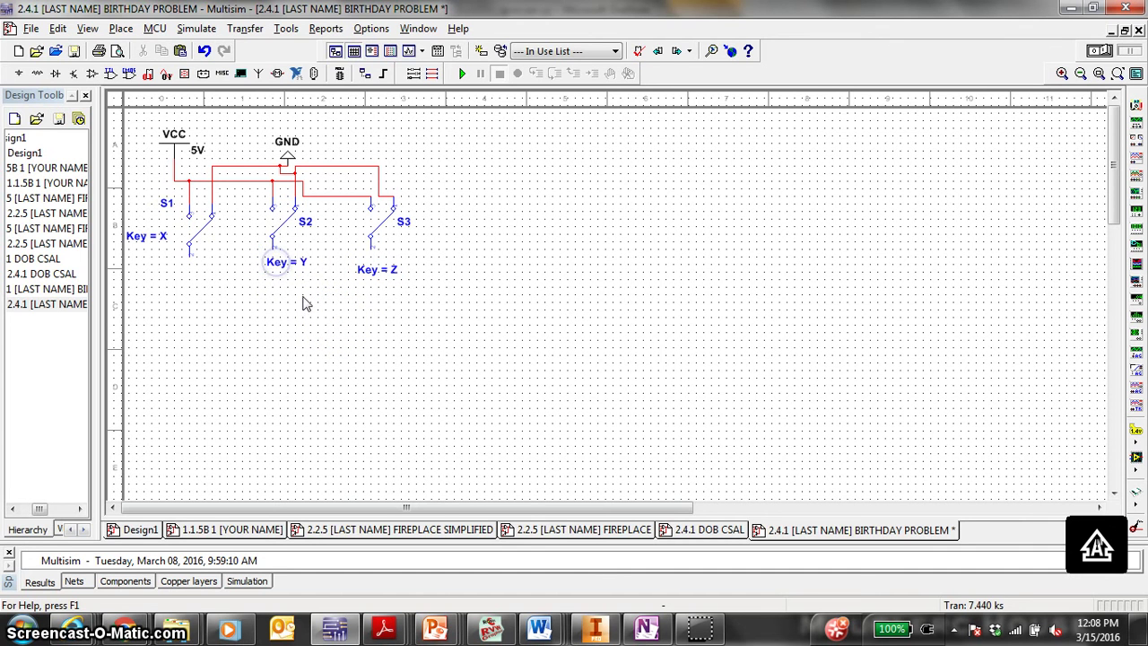
left_click(302, 268)
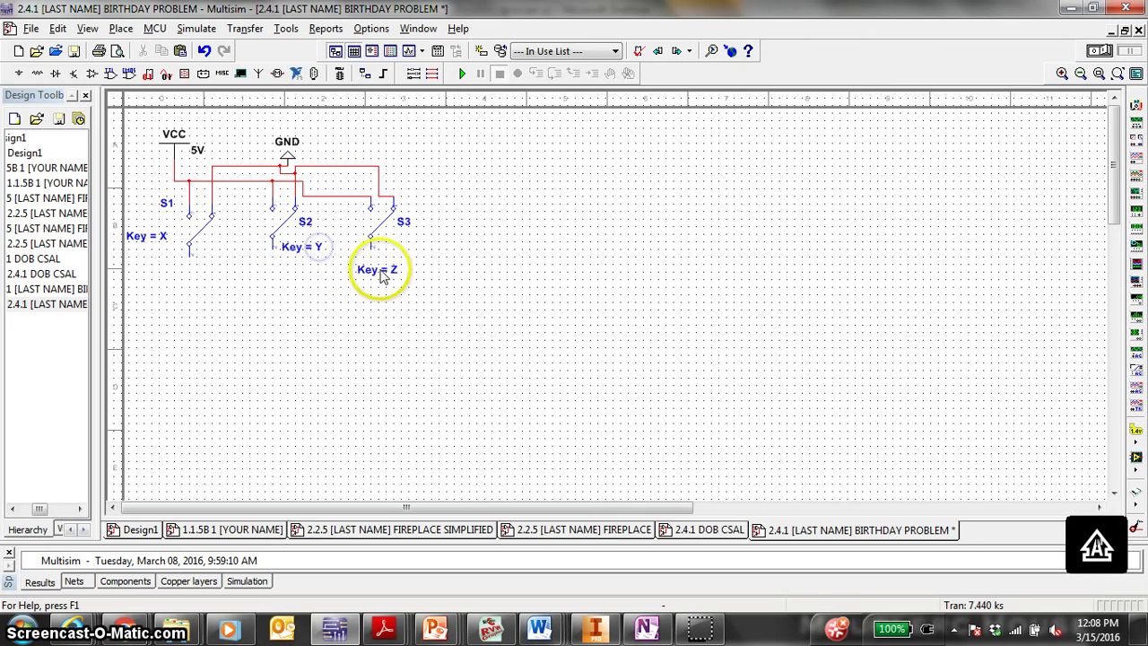
left_click_drag(383, 273, 409, 253)
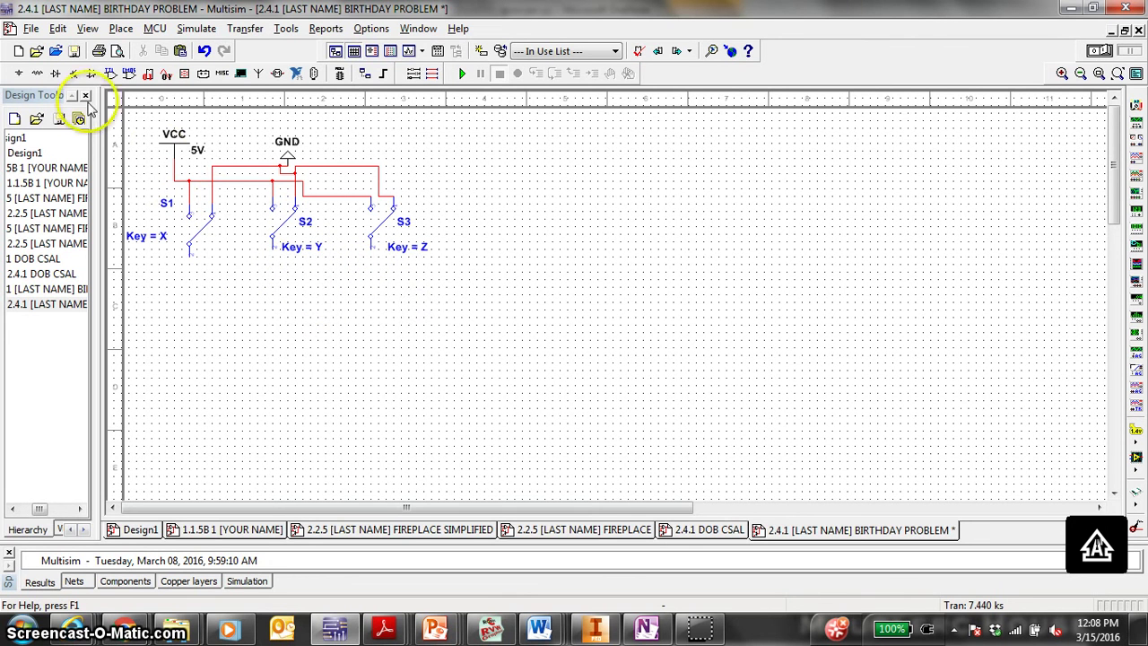
Choose the 74LS04 inverter in the TTL picker by changing 74LS74N to 74LS04
left_click(109, 74)
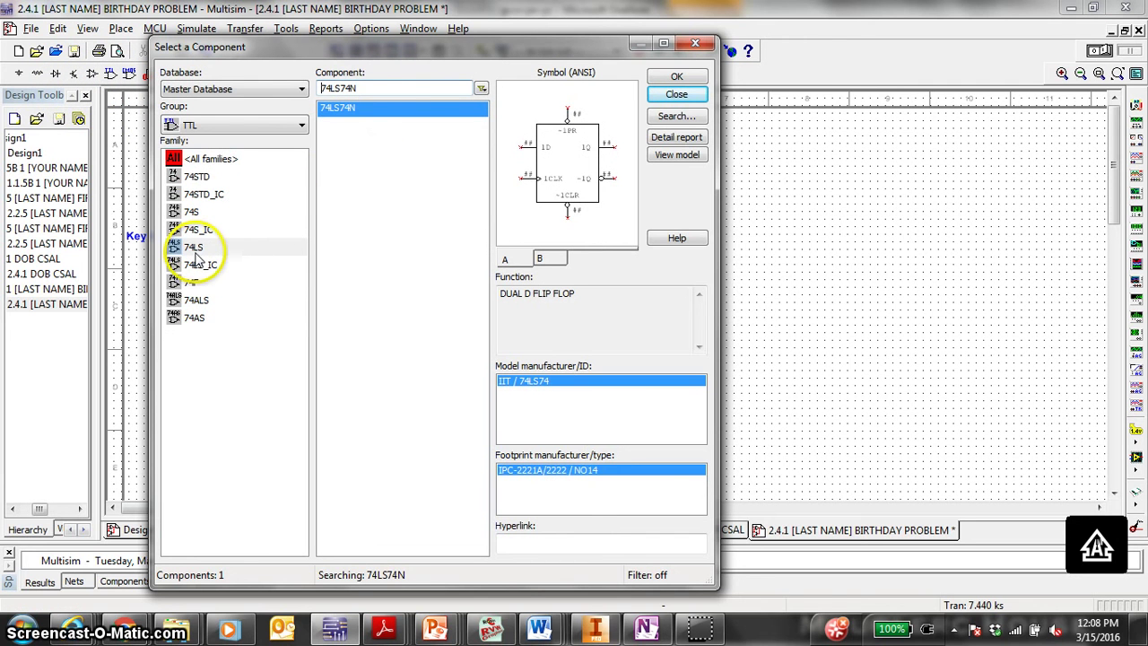
left_click(367, 87)
key("BackSpace")
key("BackSpace")
key("BackSpace")
type("04")
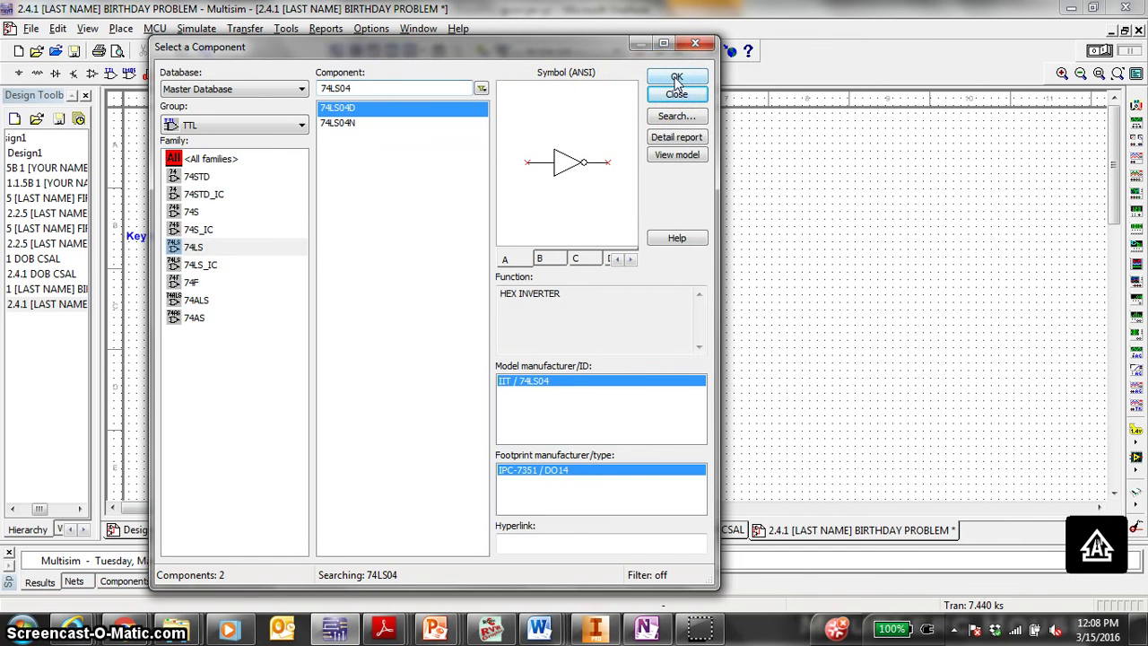
left_click(677, 78)
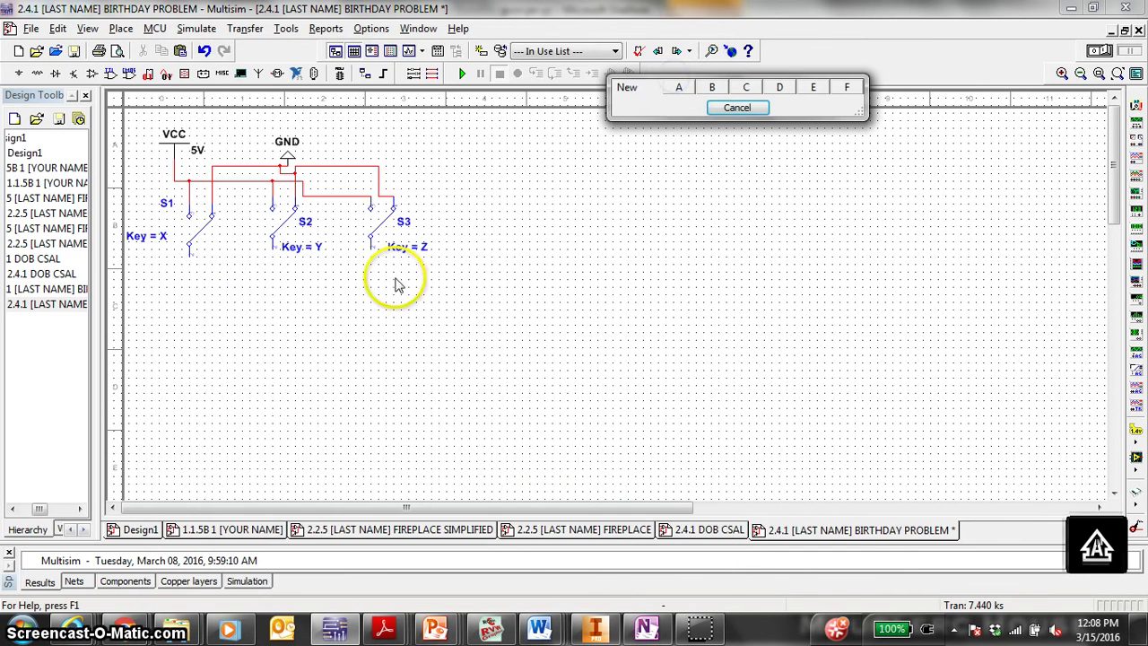
left_click(673, 85)
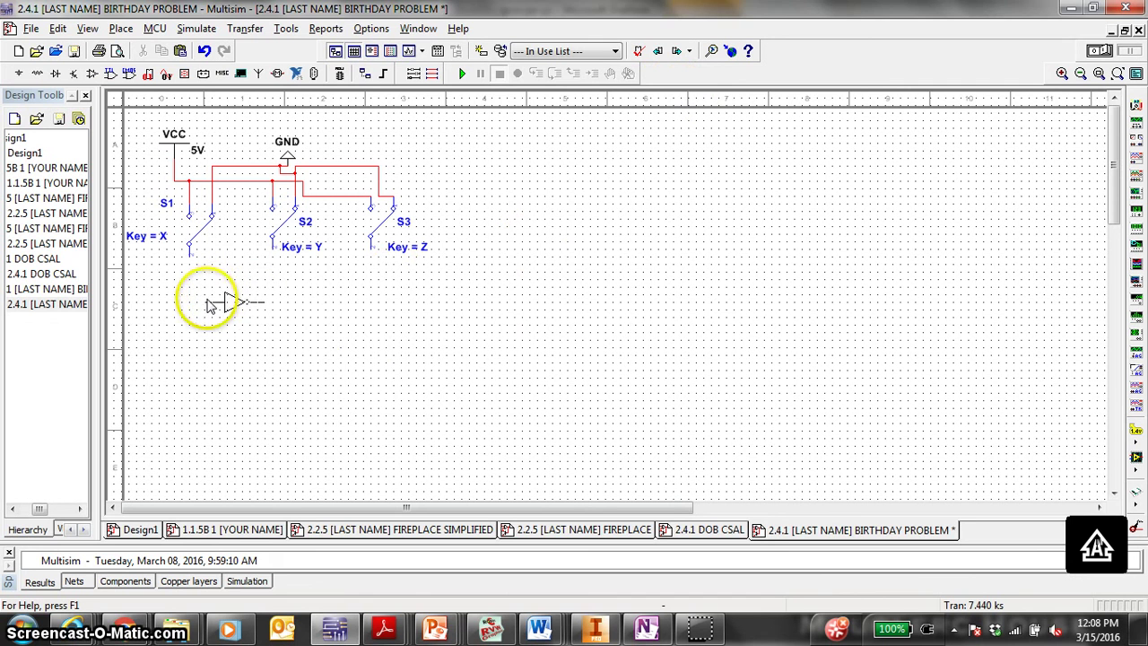
Place inverters U1A, U1B, U1C under S1–S3 and rotate them 90° clockwise
left_click(206, 299)
left_click(212, 306)
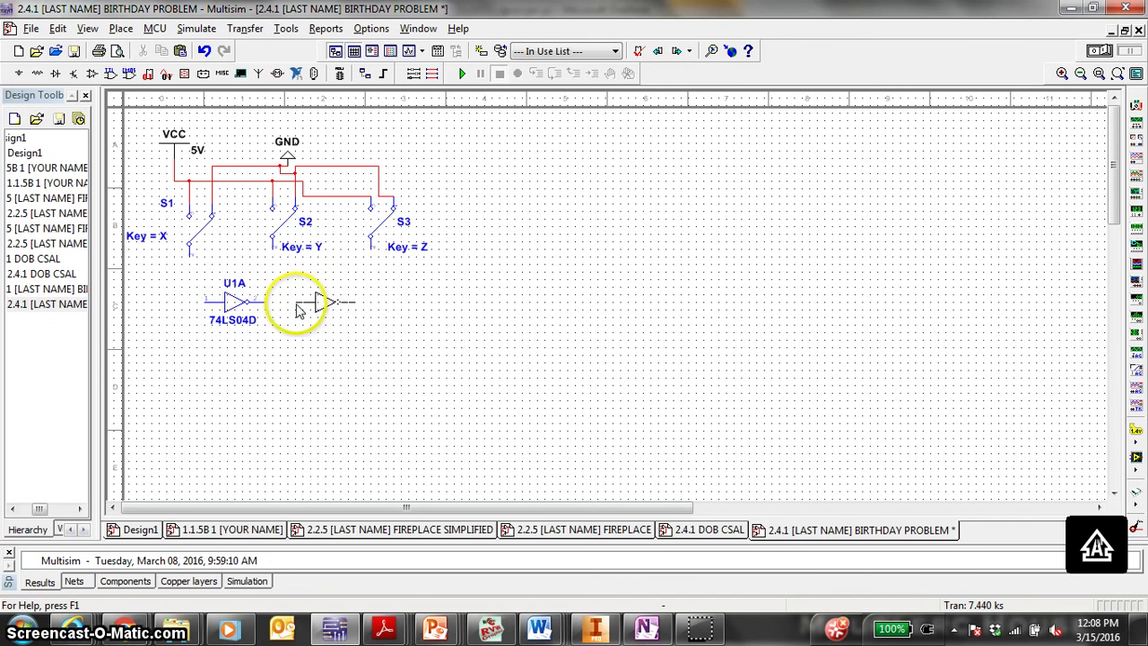
left_click(305, 310)
left_click(306, 311)
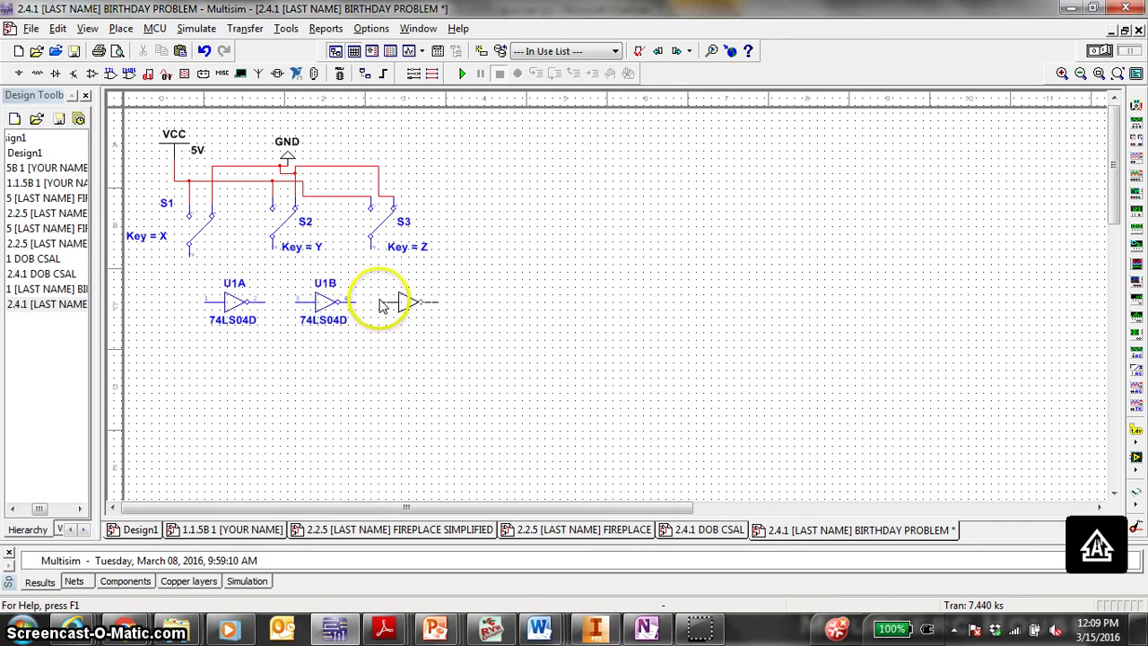
left_click(381, 305)
left_click(332, 308)
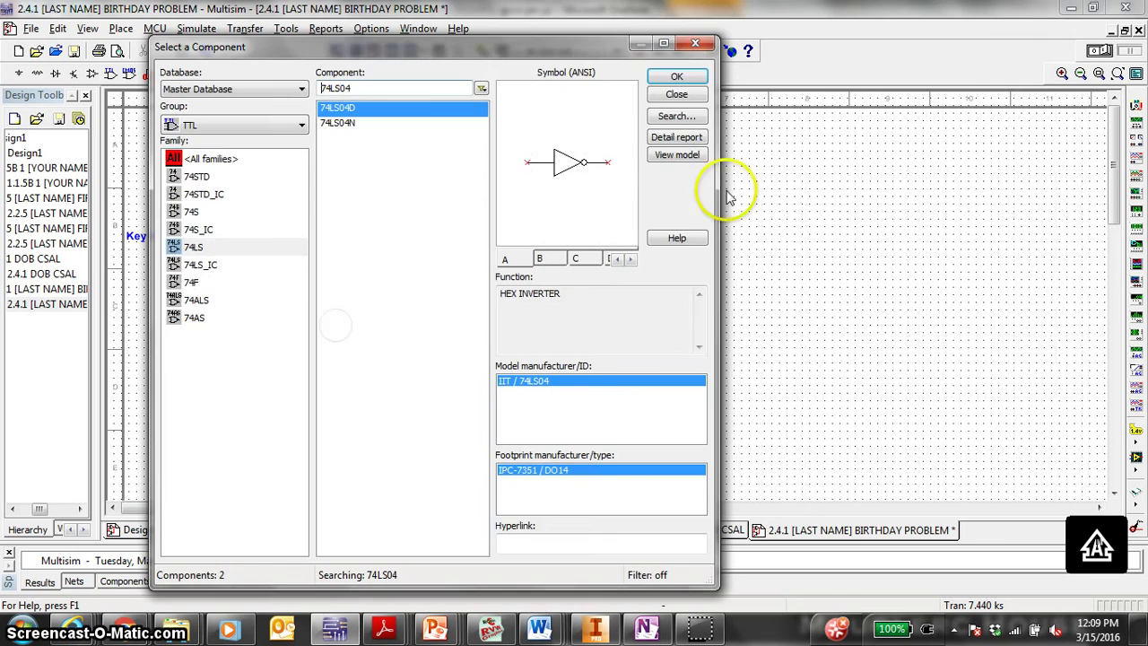
left_click(676, 94)
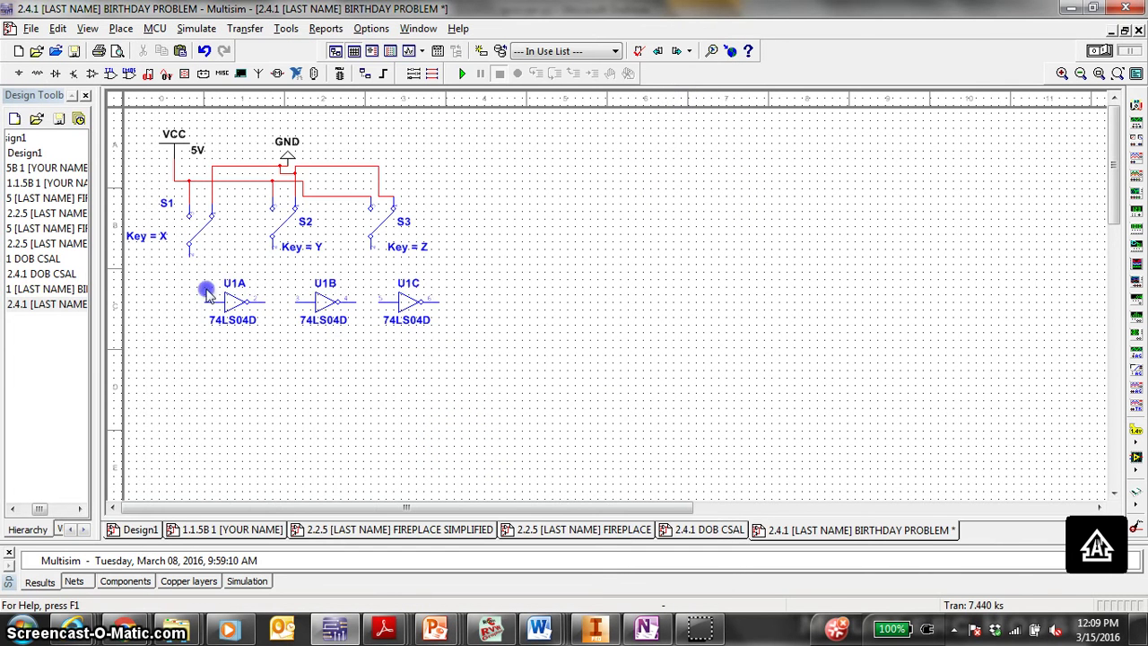
right_click(248, 305)
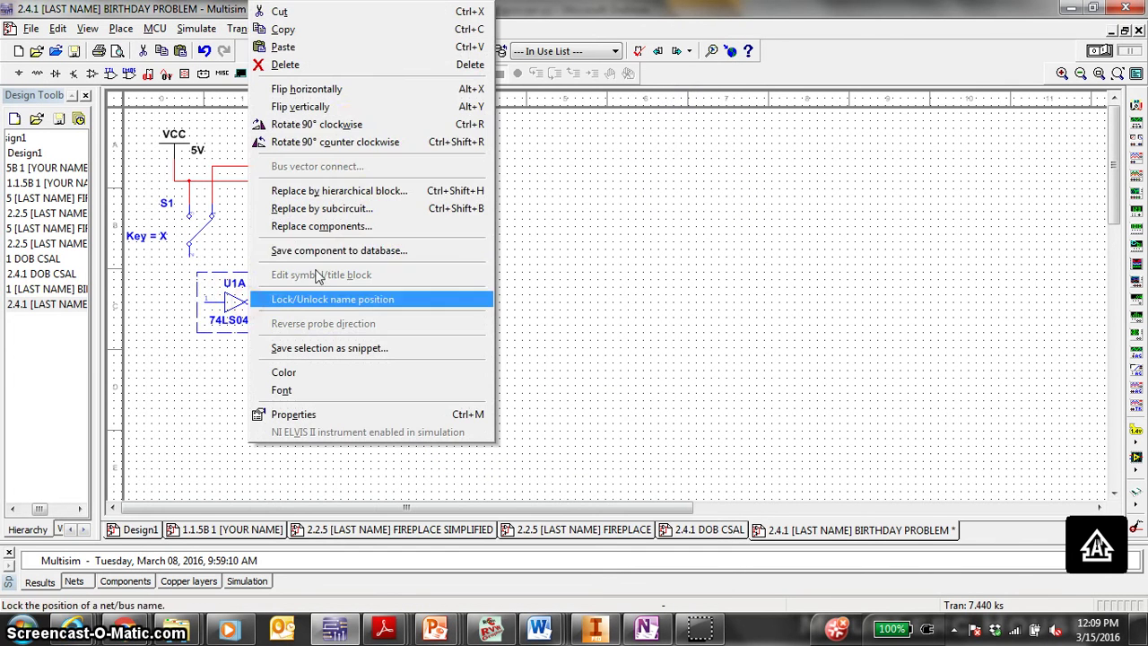
left_click(358, 132)
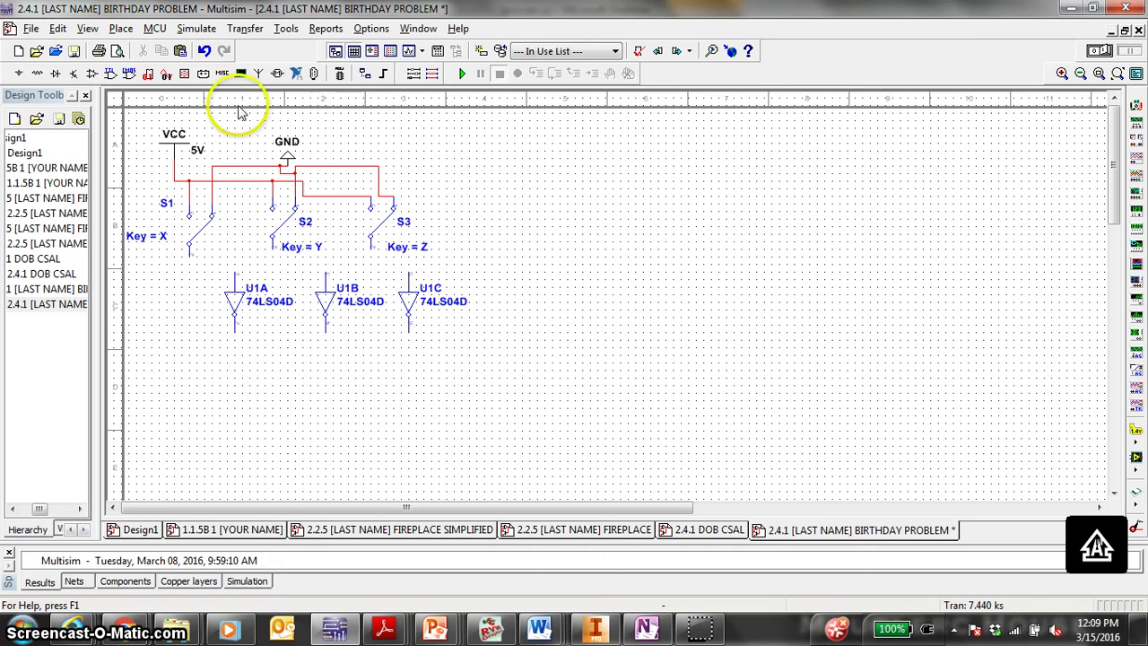
Choose PROBE_RED from the PROBE indicator family and drop a red probe on the schematic
left_click(187, 81)
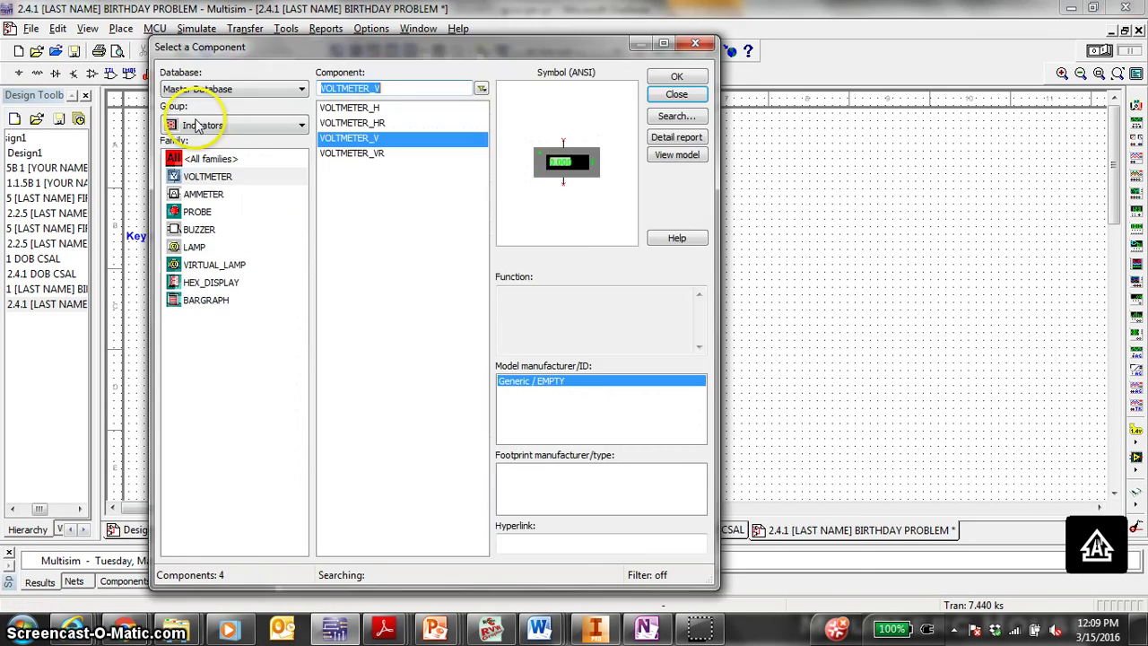
left_click(205, 213)
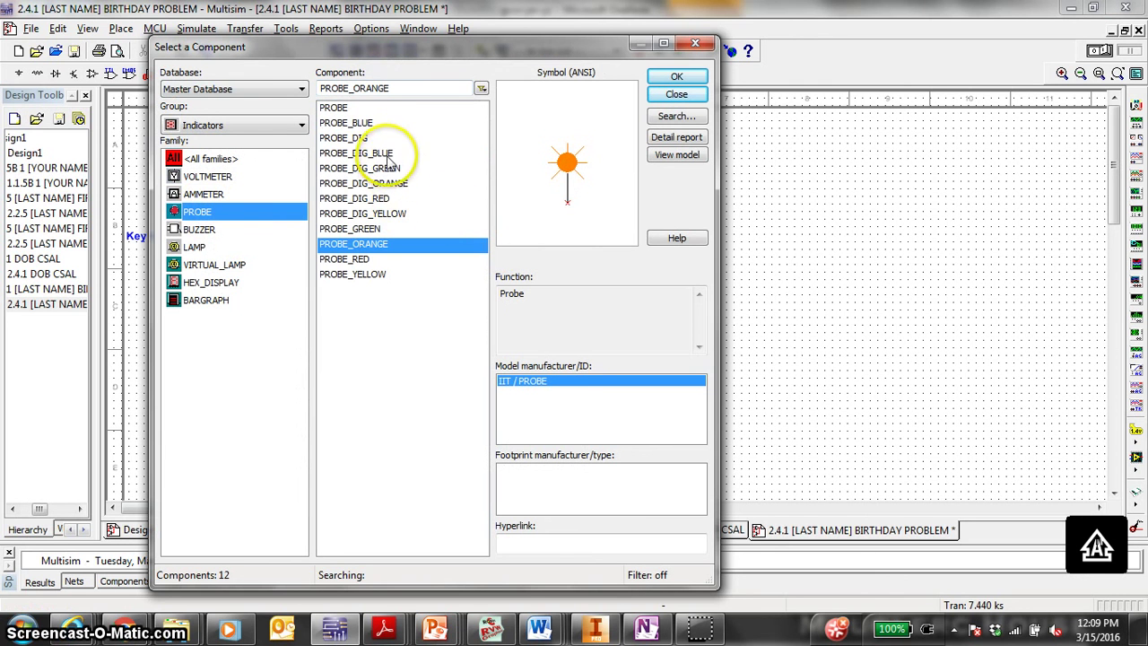
left_click(406, 259)
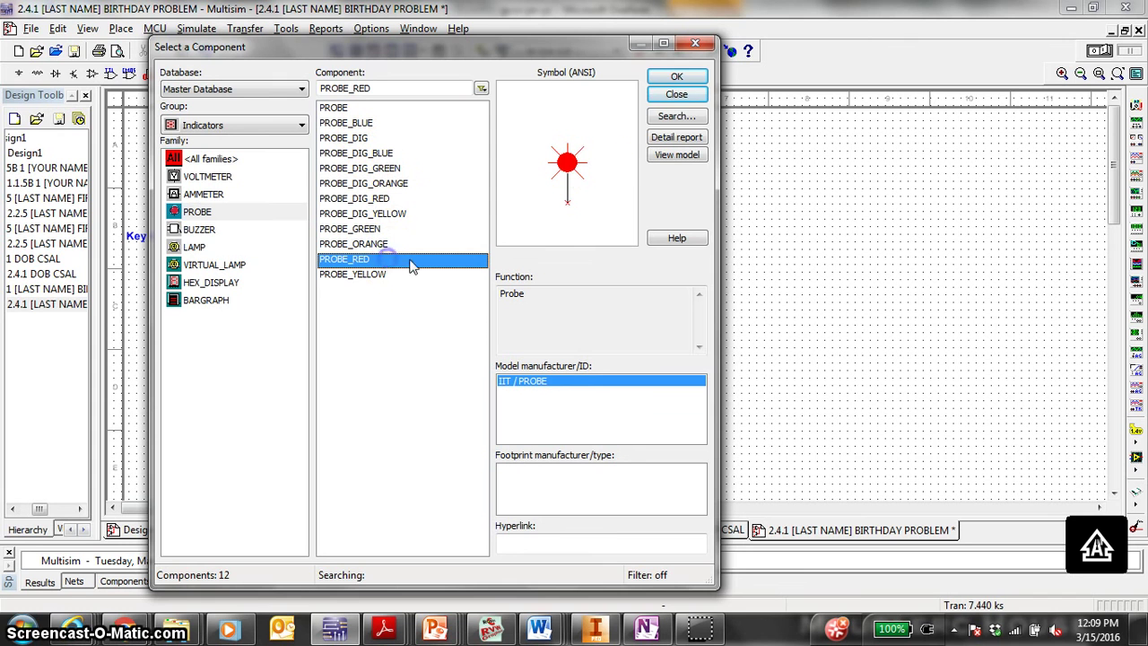
left_click(677, 79)
left_click(371, 409)
scroll(372, 376, "down", 5)
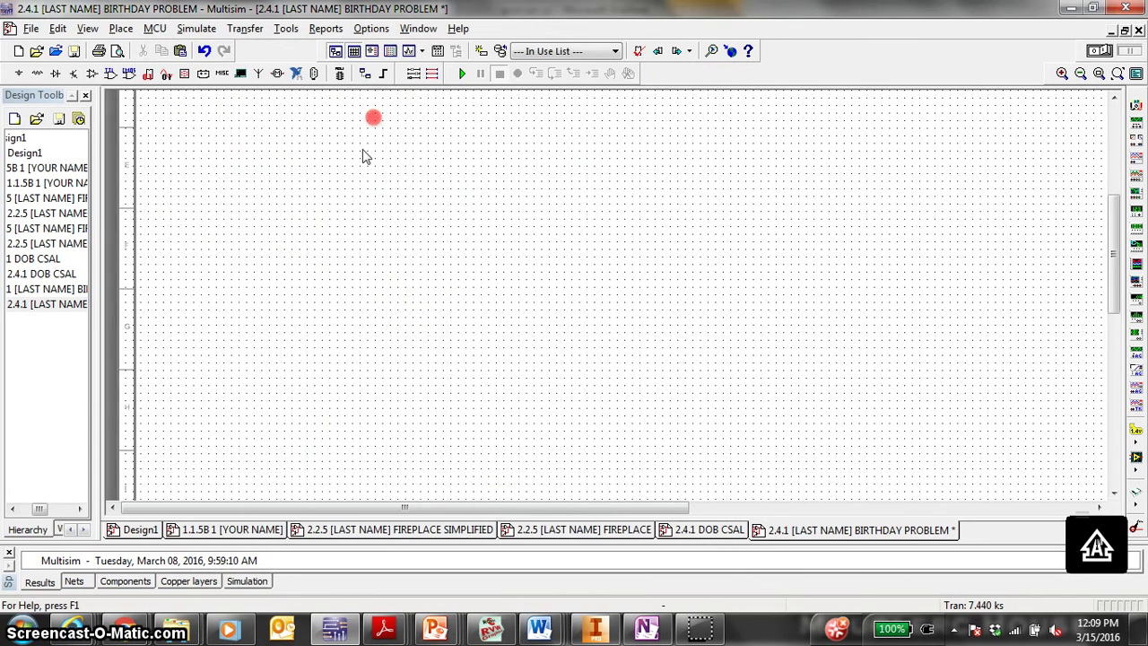
scroll(308, 304, "down", 2)
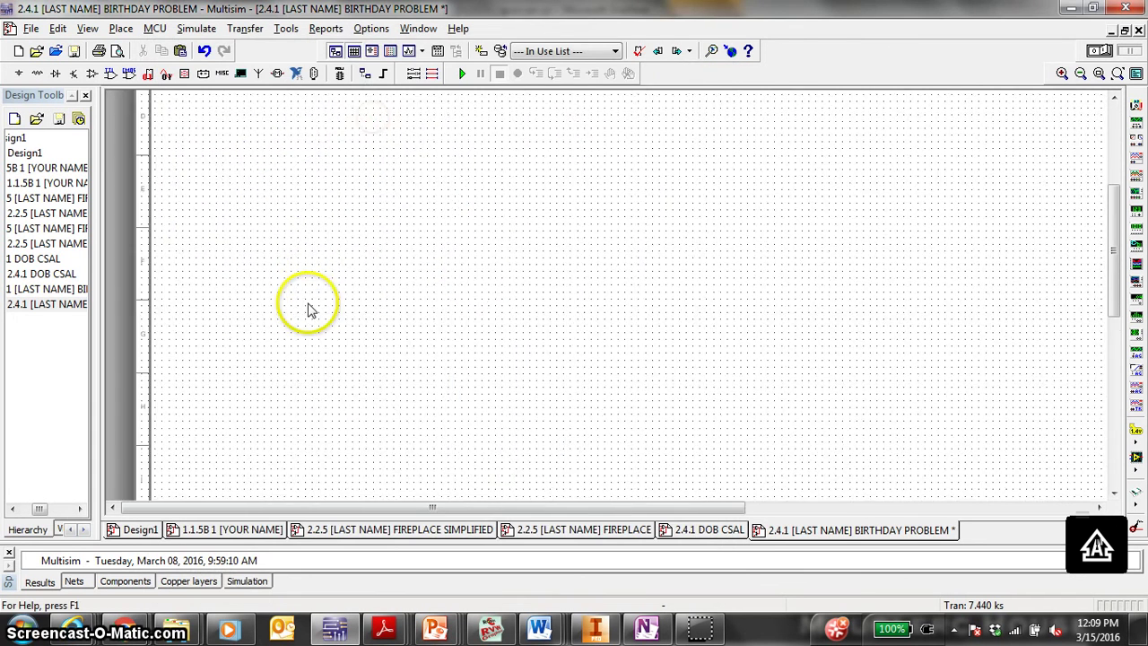
Place red probes X1 and X2 side by side well below the inverters
left_click(183, 75)
left_click(675, 76)
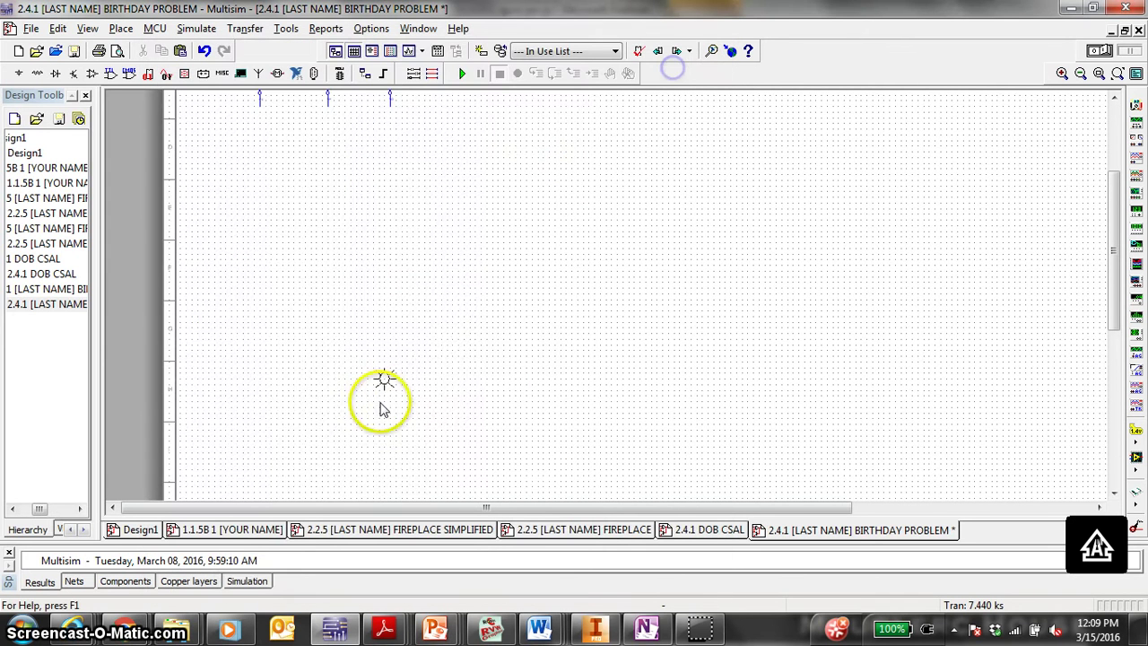
left_click(268, 451)
left_click(690, 74)
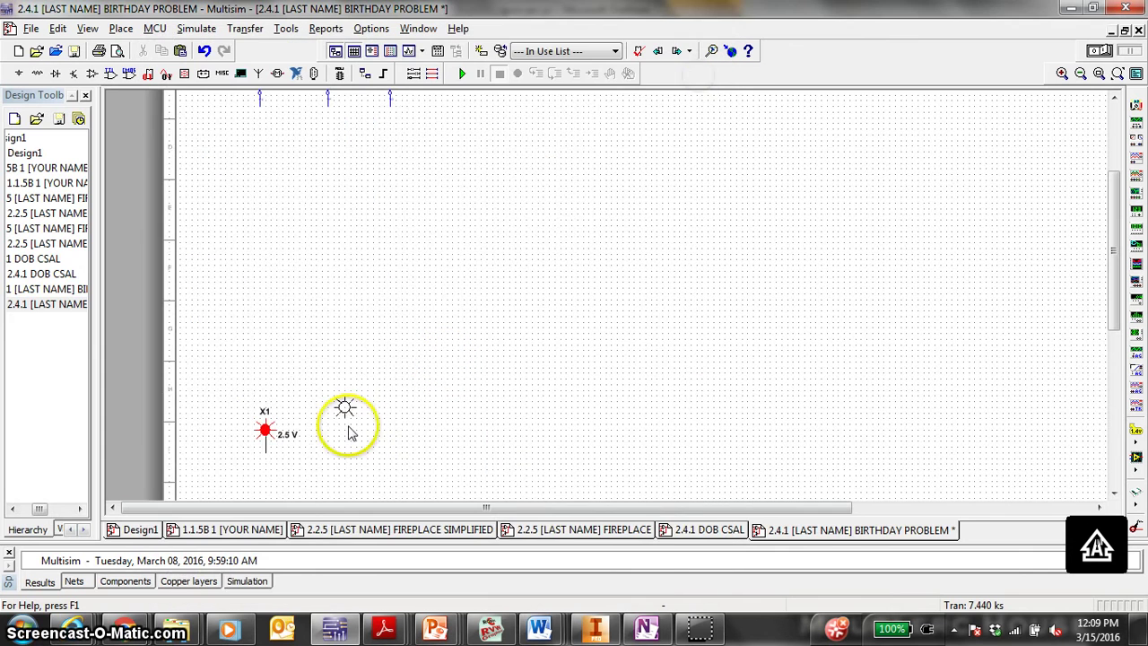
left_click(330, 453)
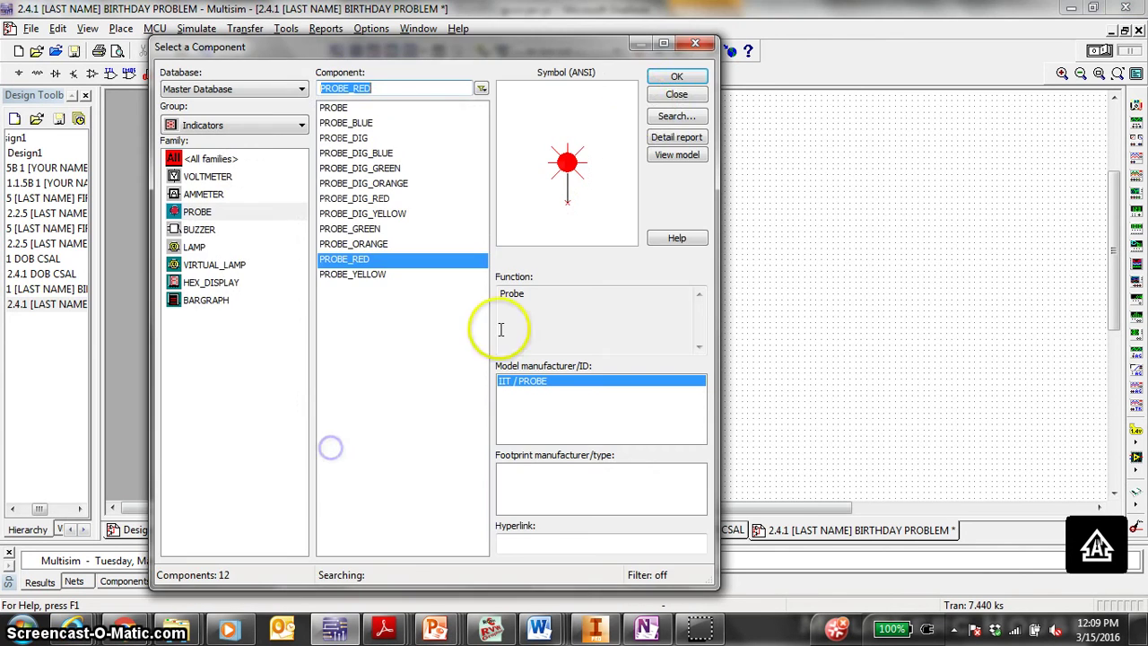
Place a third red probe, X3, to the right of X2 and finish placing
left_click(675, 76)
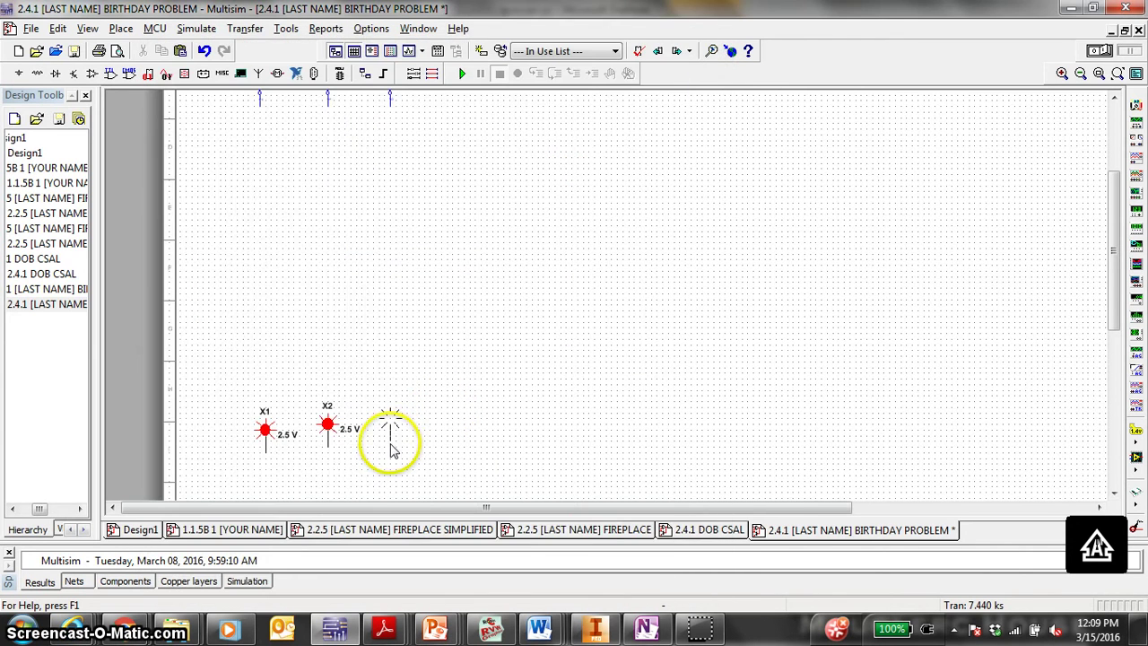
left_click(392, 444)
left_click(696, 97)
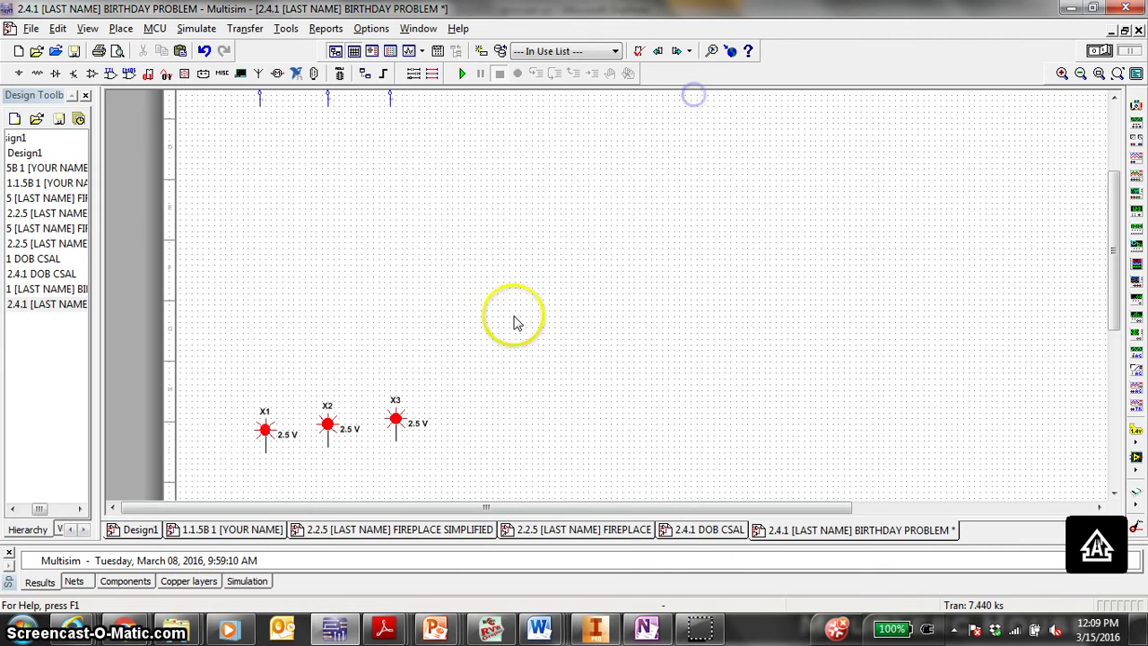
Flip probes X1–X3 vertically so their leads point up, then move them further down
left_click_drag(229, 392, 229, 392)
right_click(328, 422)
left_click(444, 107)
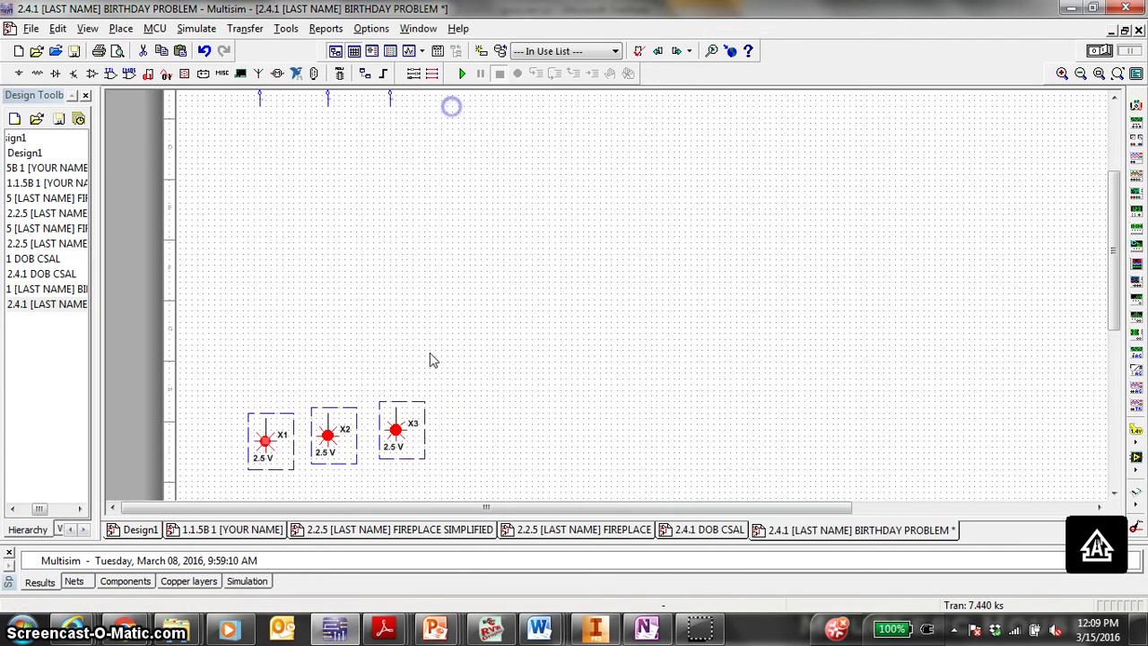
left_click(427, 448)
left_click_drag(246, 418, 385, 367)
scroll(385, 367, "down", 1)
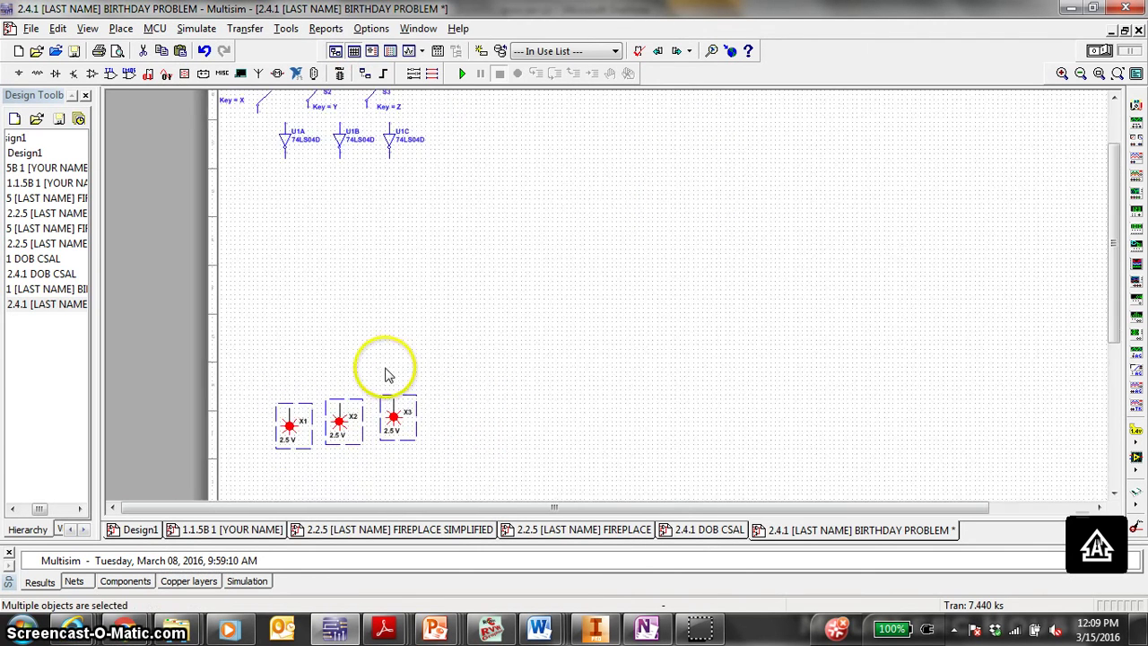
left_click_drag(349, 428, 348, 482)
left_click_drag(438, 449, 480, 436)
Wire probe X3 to U1C's output and probe X2 to U1B's output
left_click(413, 437)
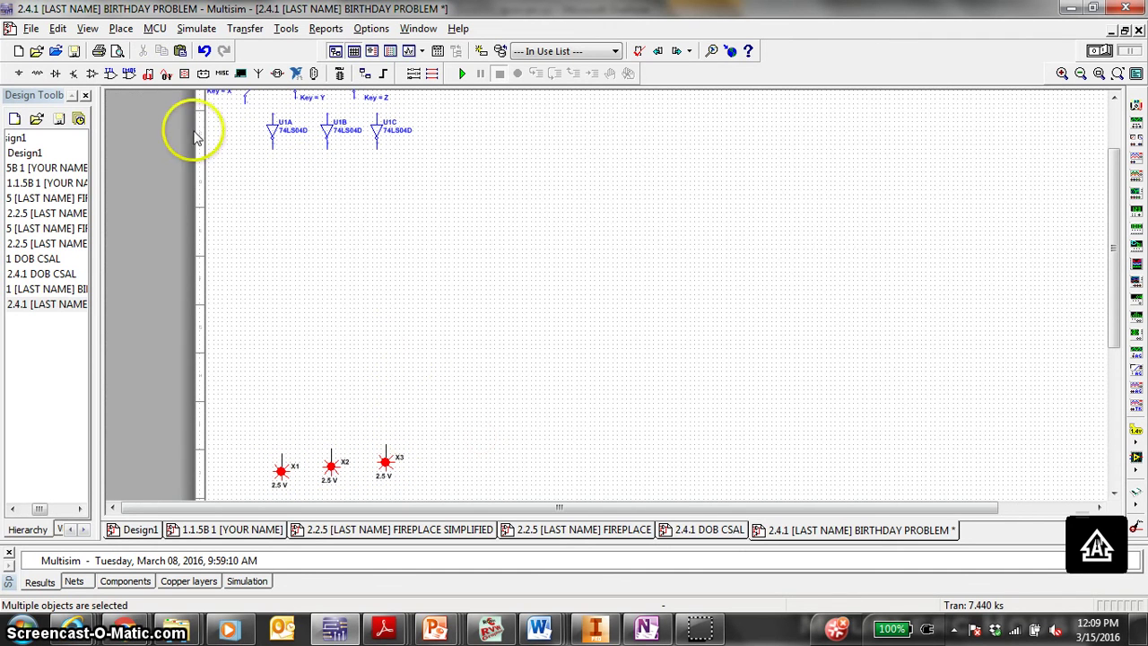
left_click(386, 449)
left_click(386, 444)
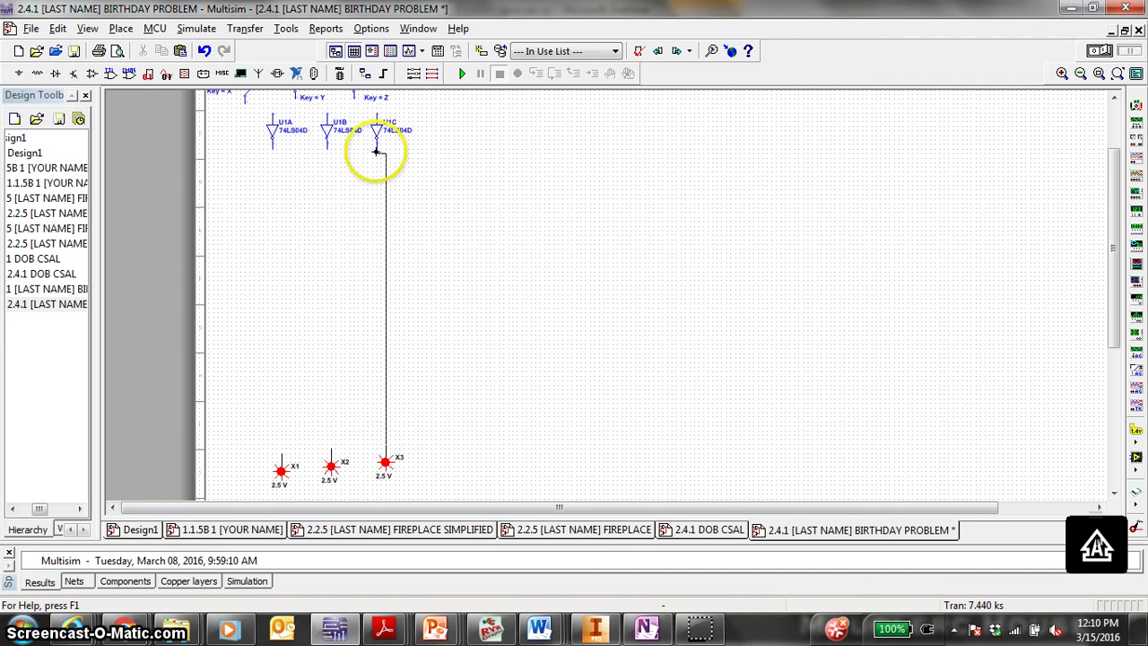
left_click(377, 152)
left_click(336, 452)
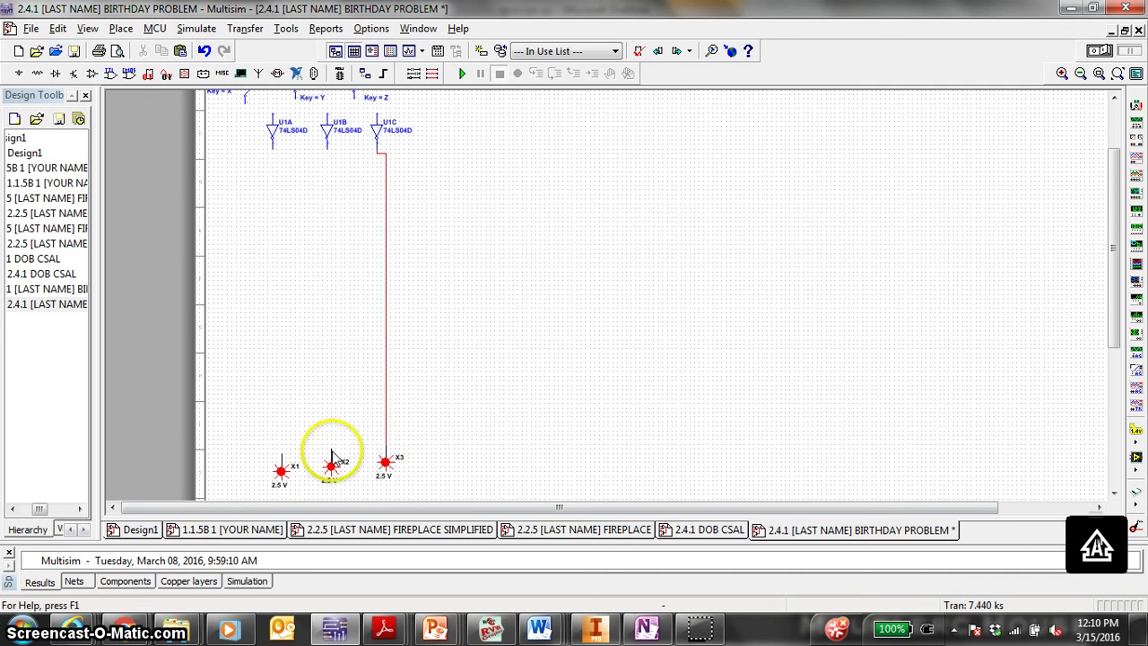
left_click(330, 150)
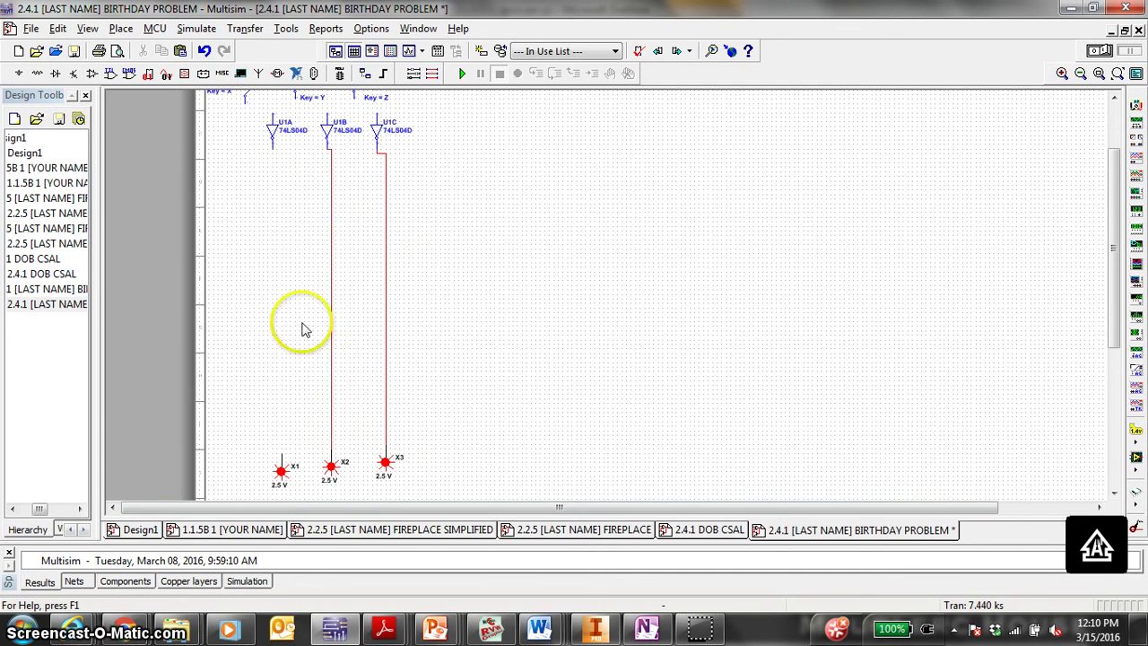
Wire probe X1 up to inverter U1A's output pin
left_click(275, 459)
double_click(284, 459)
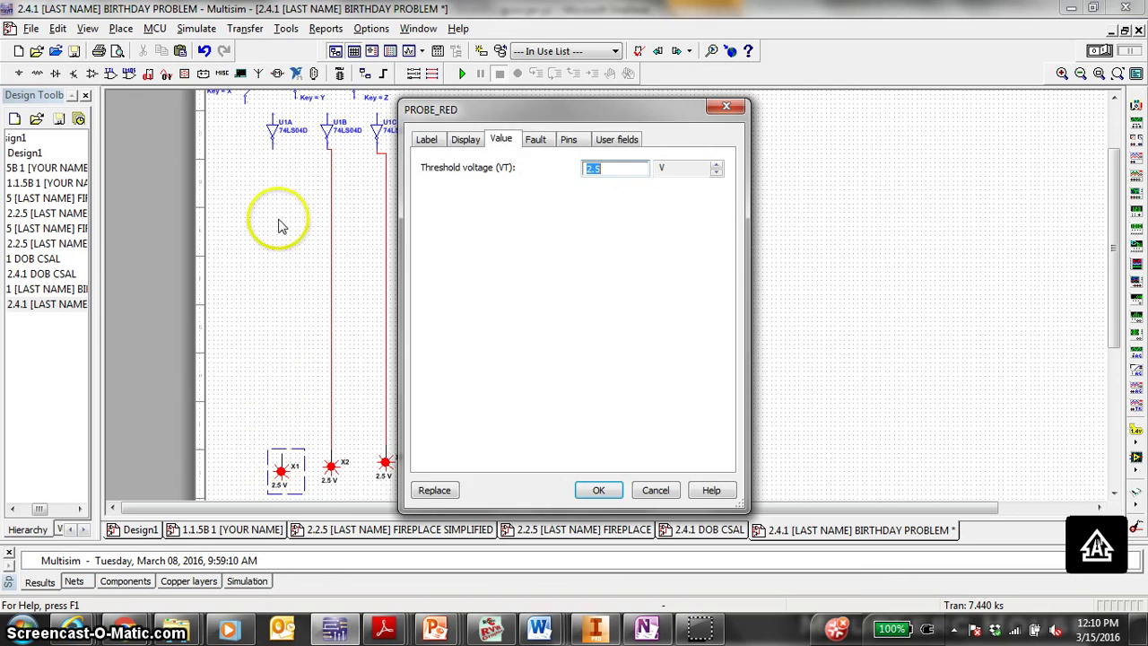
key("Escape")
left_click(283, 401)
left_click(282, 455)
left_click(270, 150)
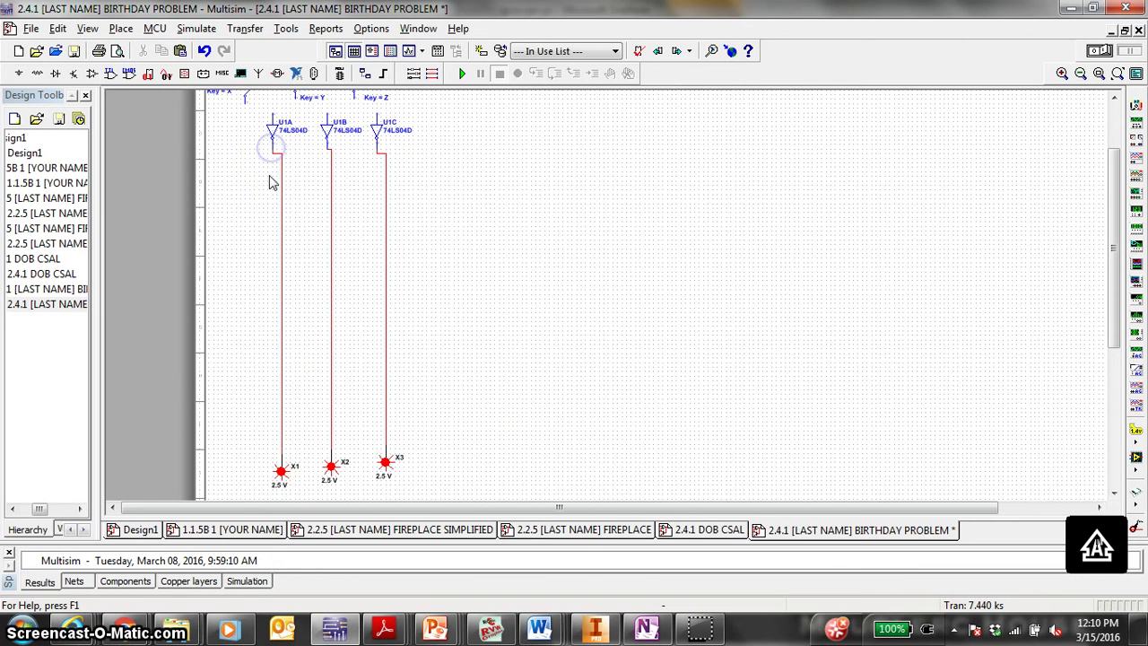
Place three PROBE_DIG_GREEN probes, X4, X5 and X6, next to the red probes
left_click(184, 72)
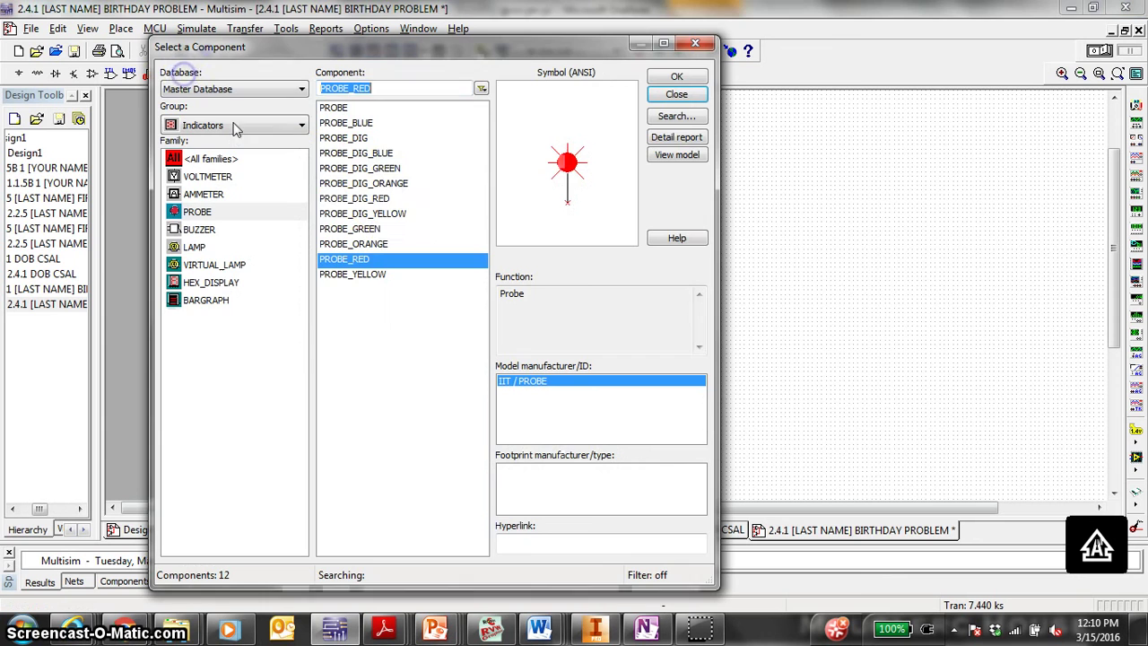
left_click(385, 168)
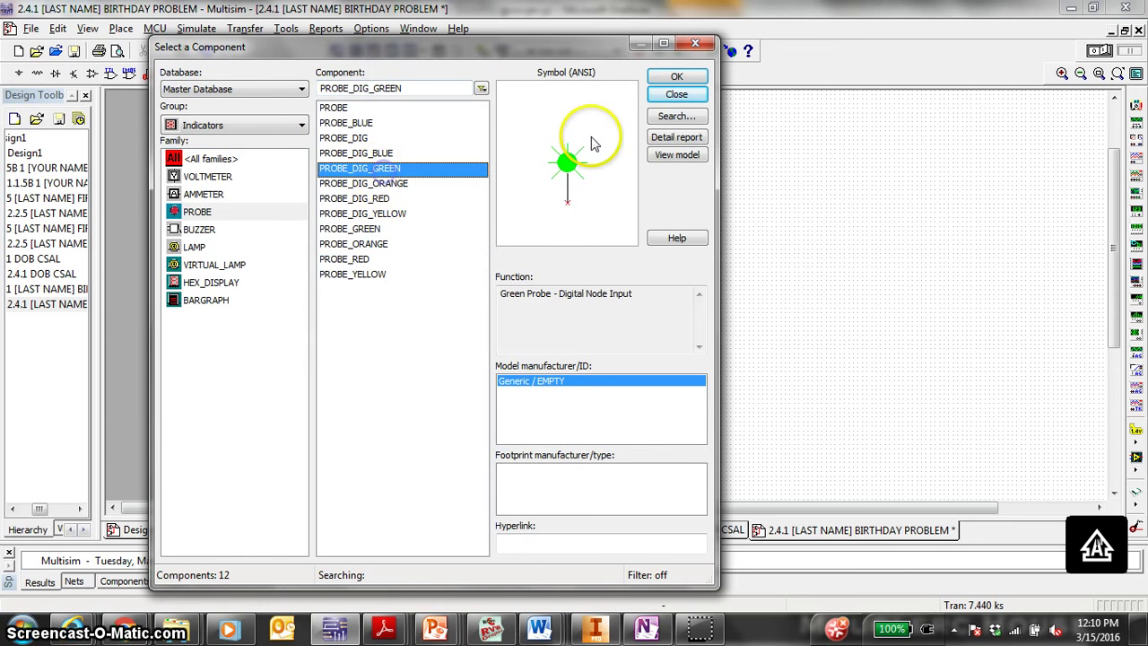
left_click(654, 80)
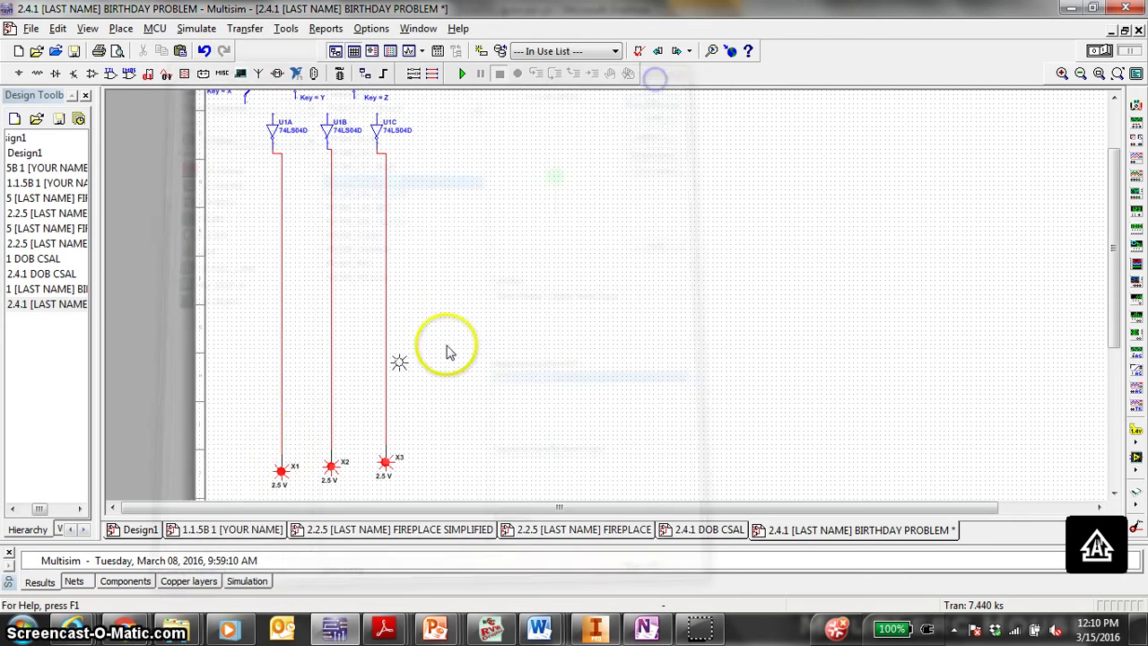
left_click(245, 462)
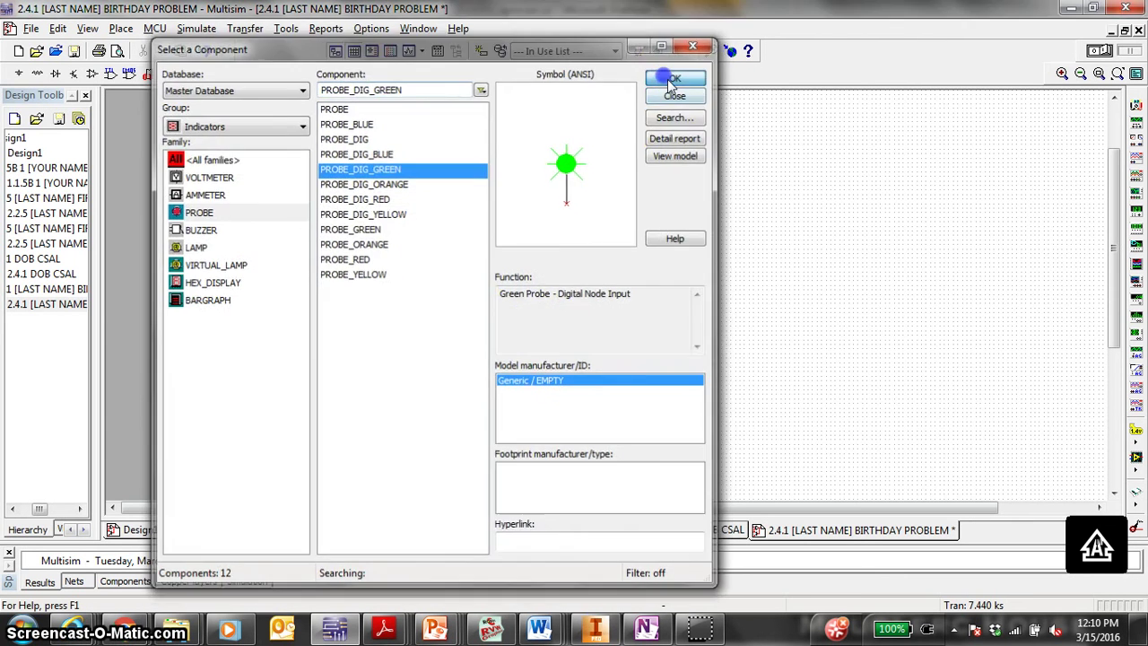
left_click(303, 451)
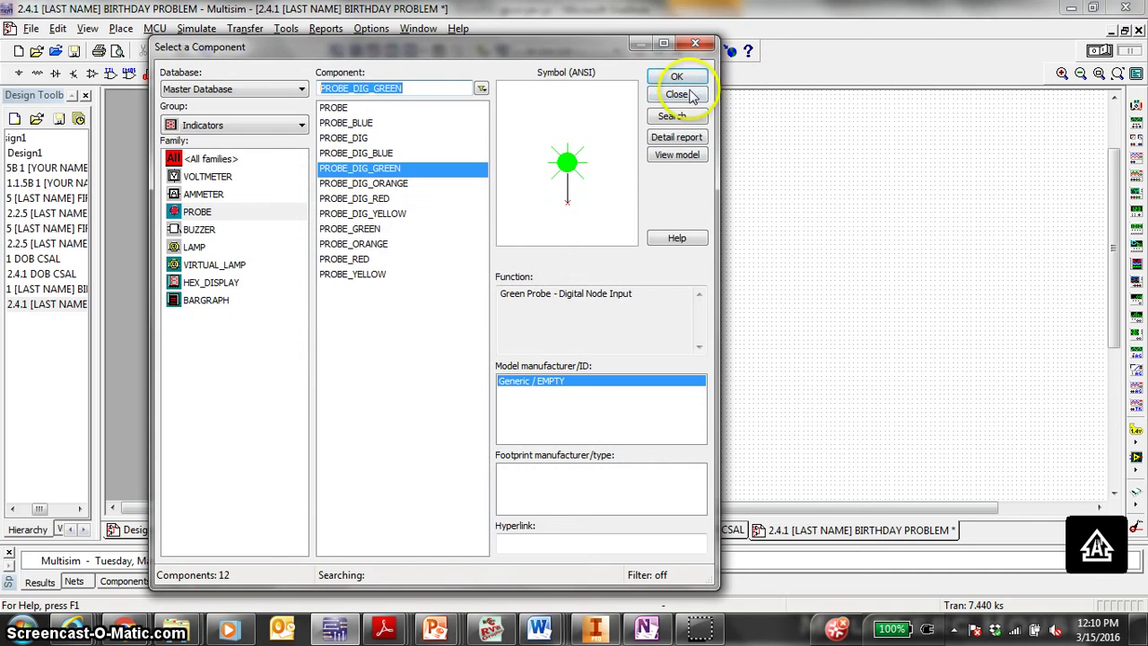
left_click(683, 80)
left_click(363, 459)
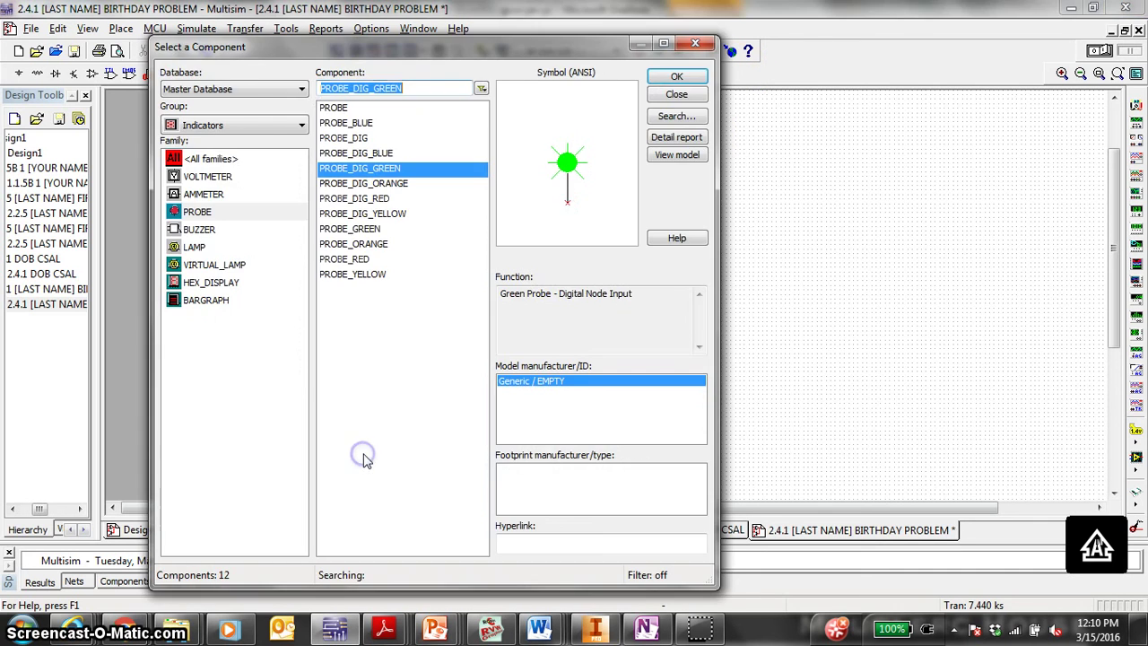
key("Return")
Select green probes X4–X6 and flip them vertically
left_click(244, 446)
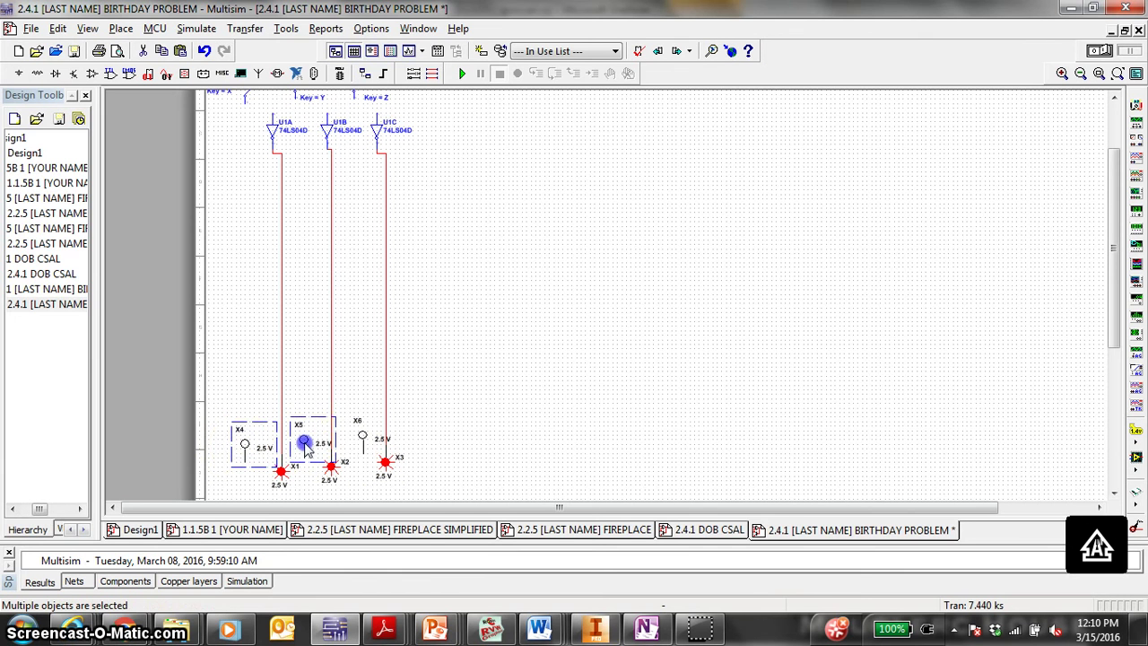
left_click(359, 436)
left_click(305, 444, "shift")
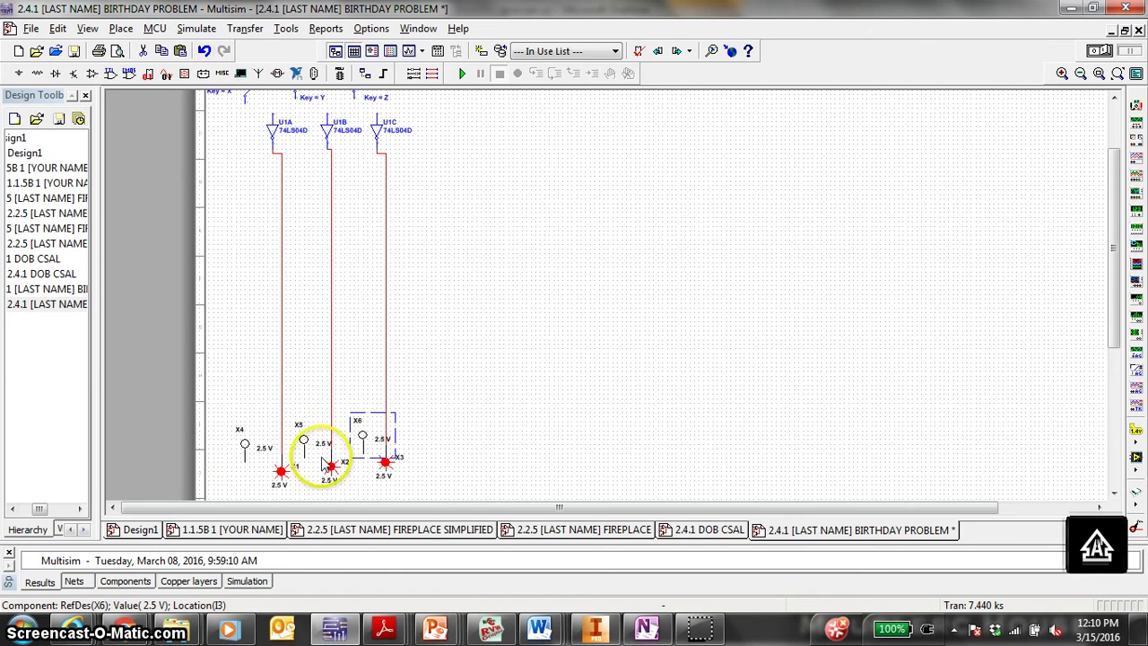
right_click(251, 452)
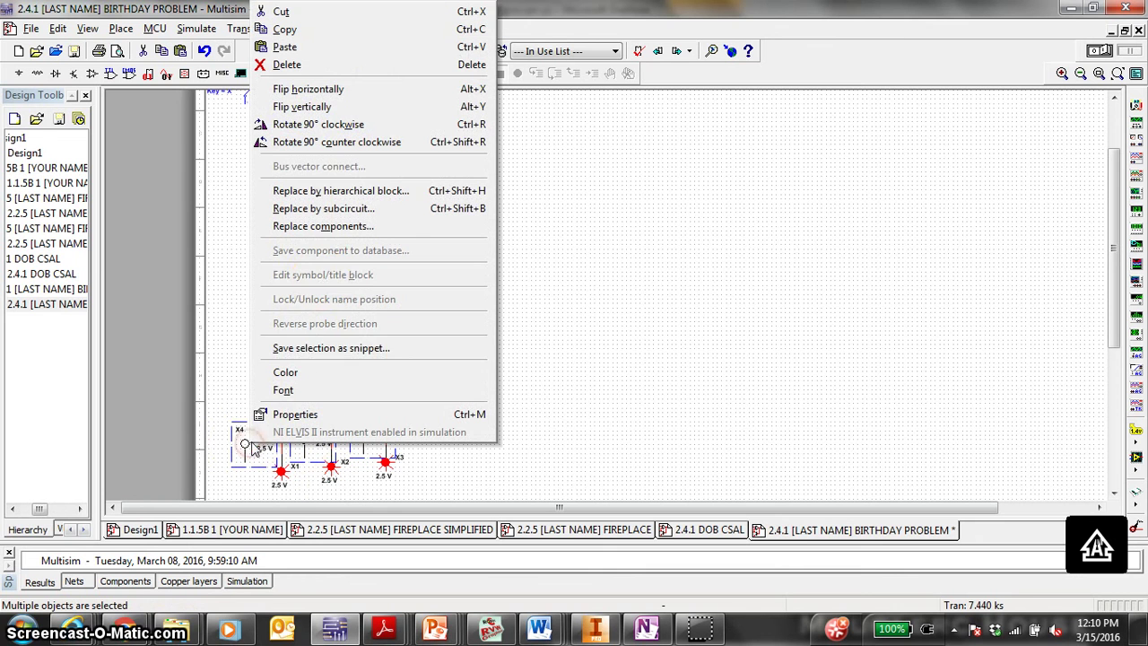
left_click(344, 104)
left_click(313, 344)
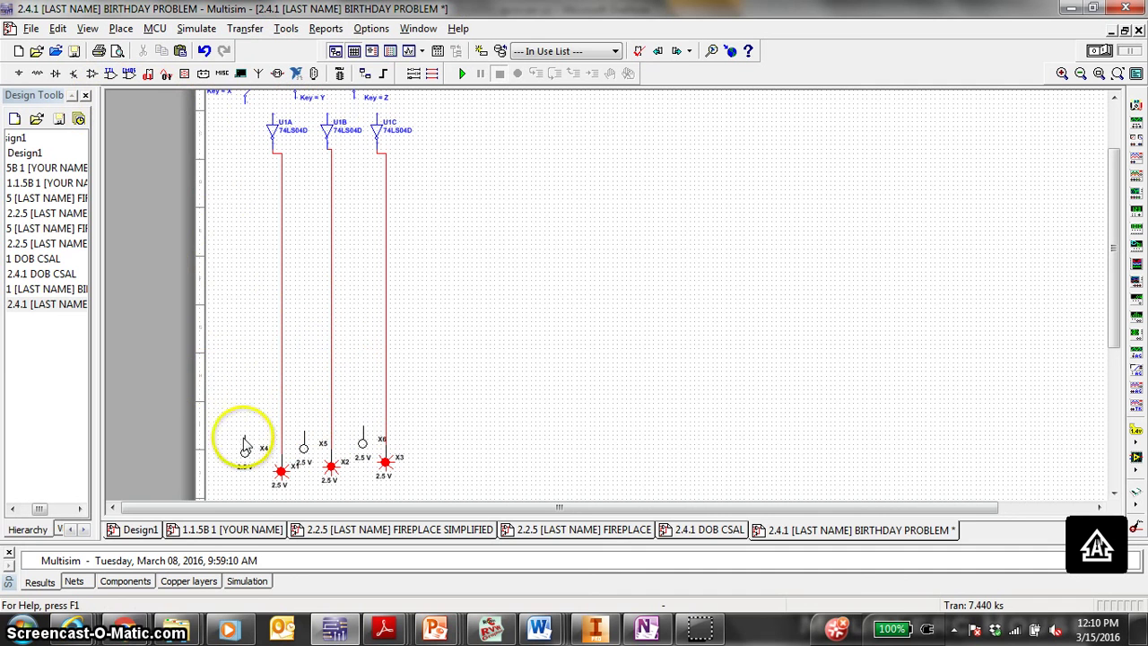
Wire green probes X4, X5 and X6 up to switches S1, S2 and S3
left_click(239, 298)
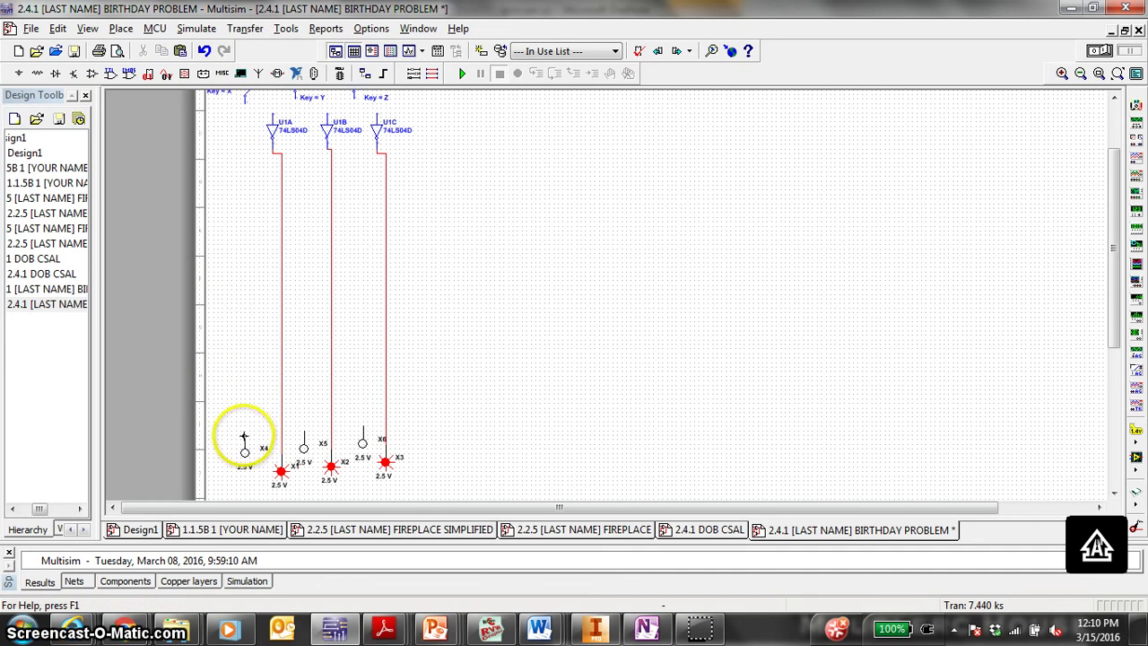
scroll(247, 111, "up", 1)
left_click(248, 108)
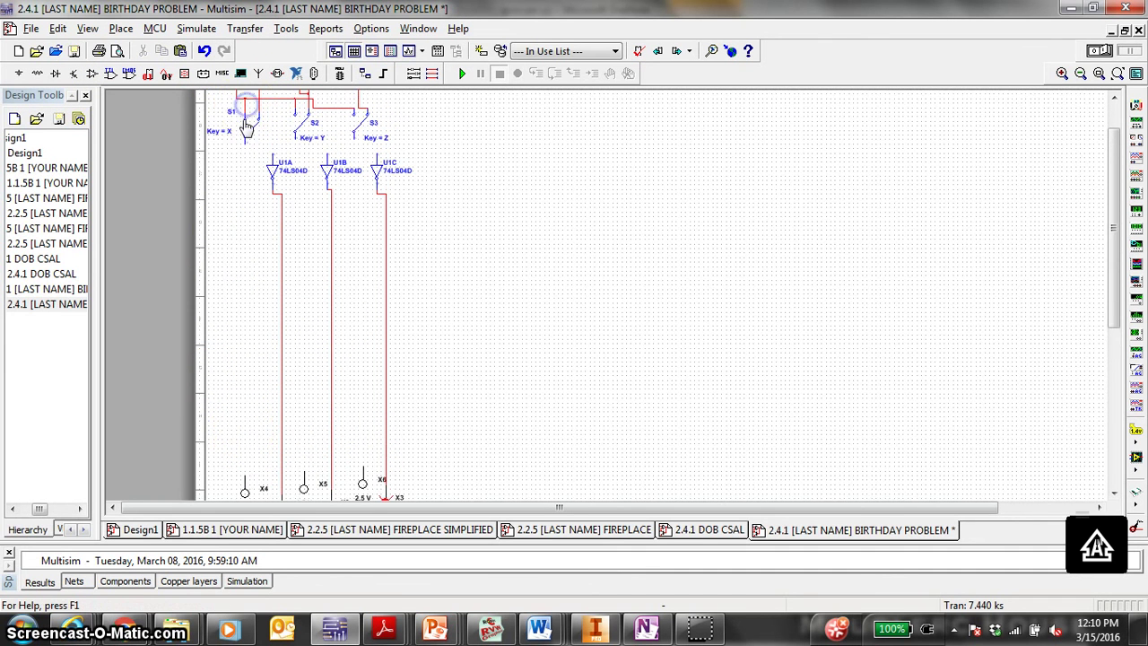
left_click(245, 476)
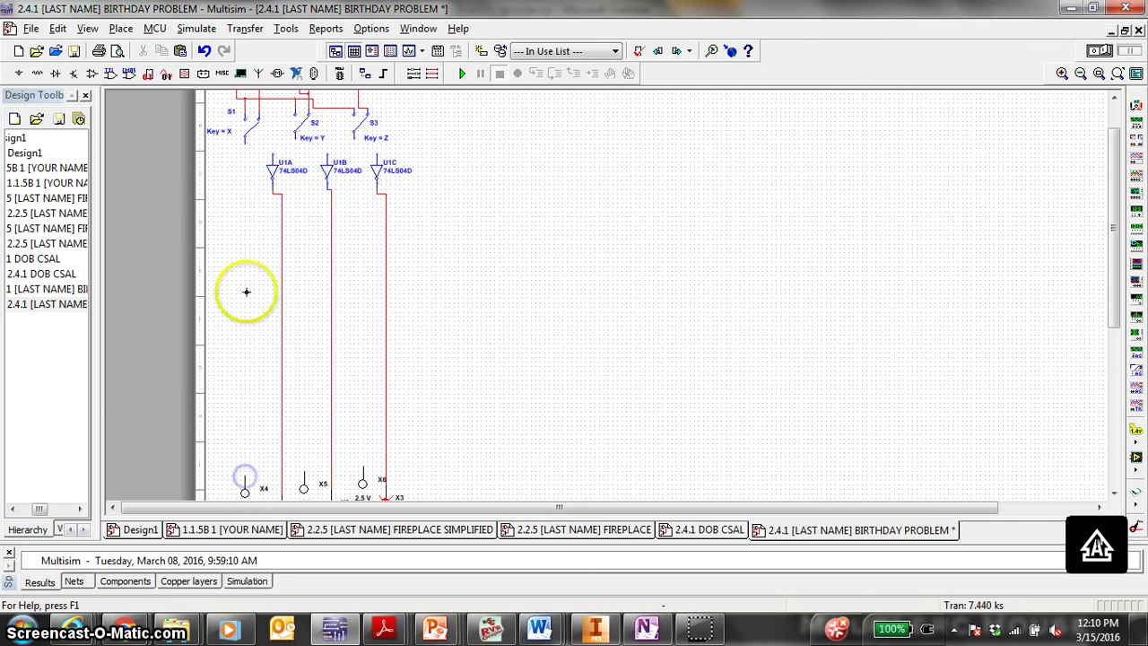
left_click(245, 141)
left_click(304, 470)
left_click(295, 141)
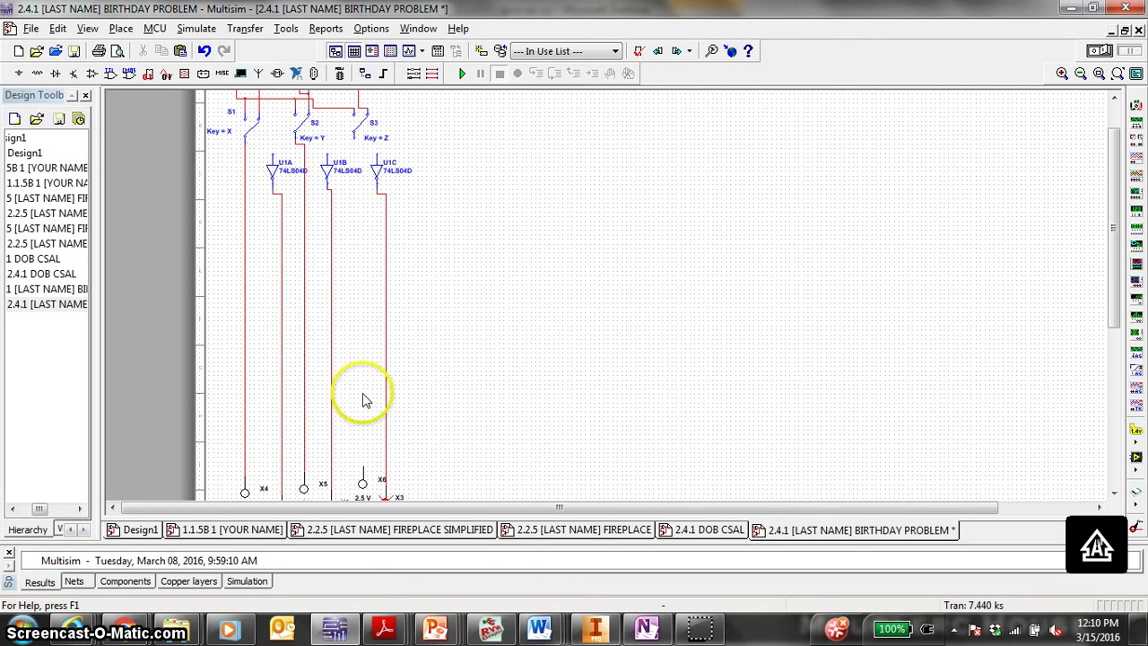
left_click(362, 452)
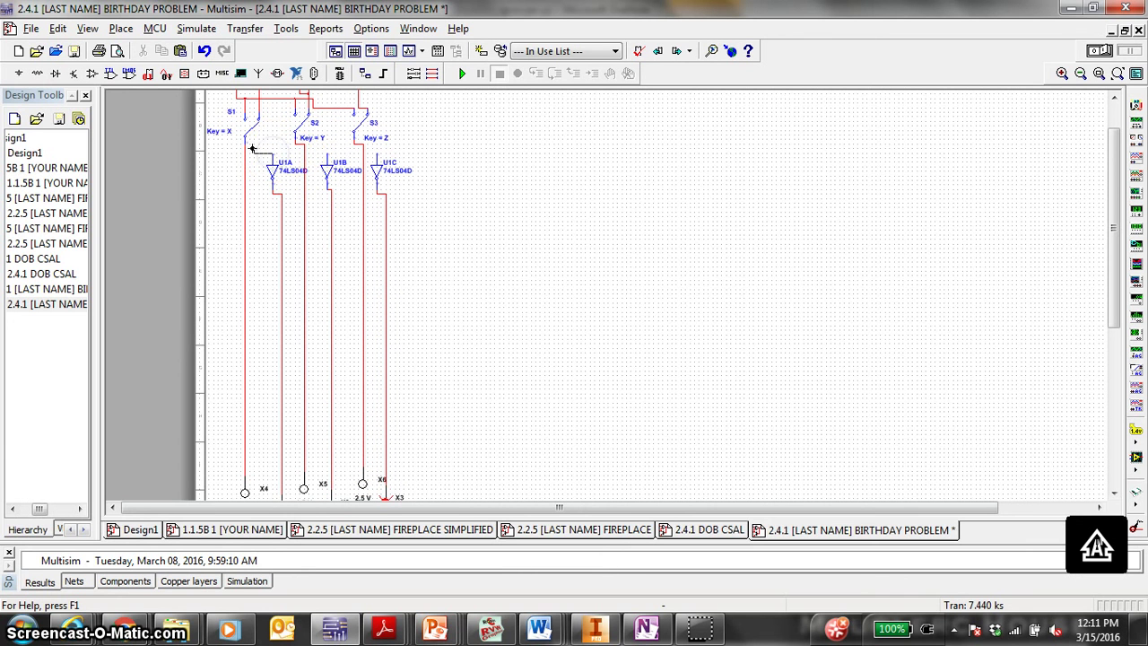
left_click(318, 139)
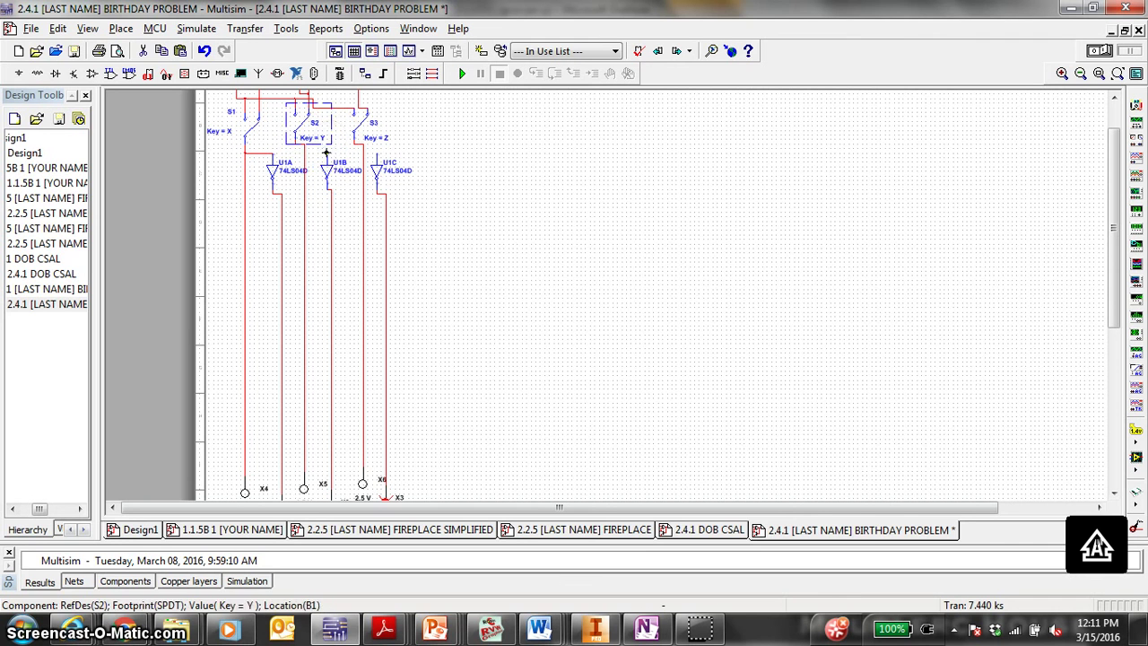
left_click(322, 146)
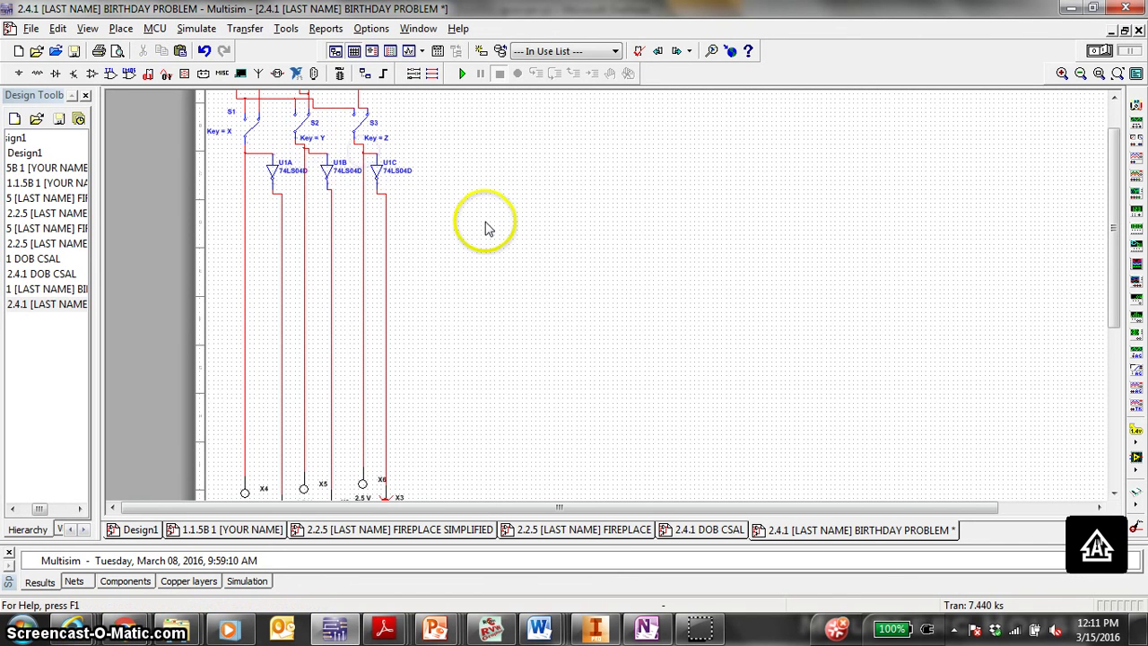
Drag green probes X4, X5 and X6 down level with red probes X1–X3
scroll(521, 210, "down", 2)
scroll(523, 206, "up", 1)
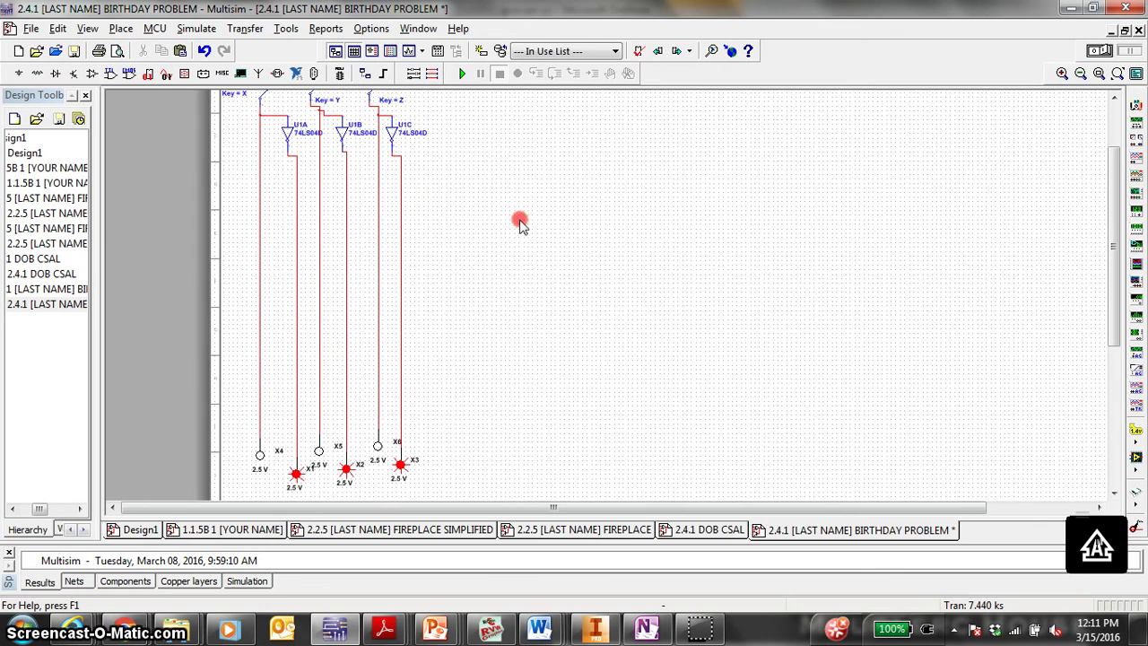
left_click(262, 459)
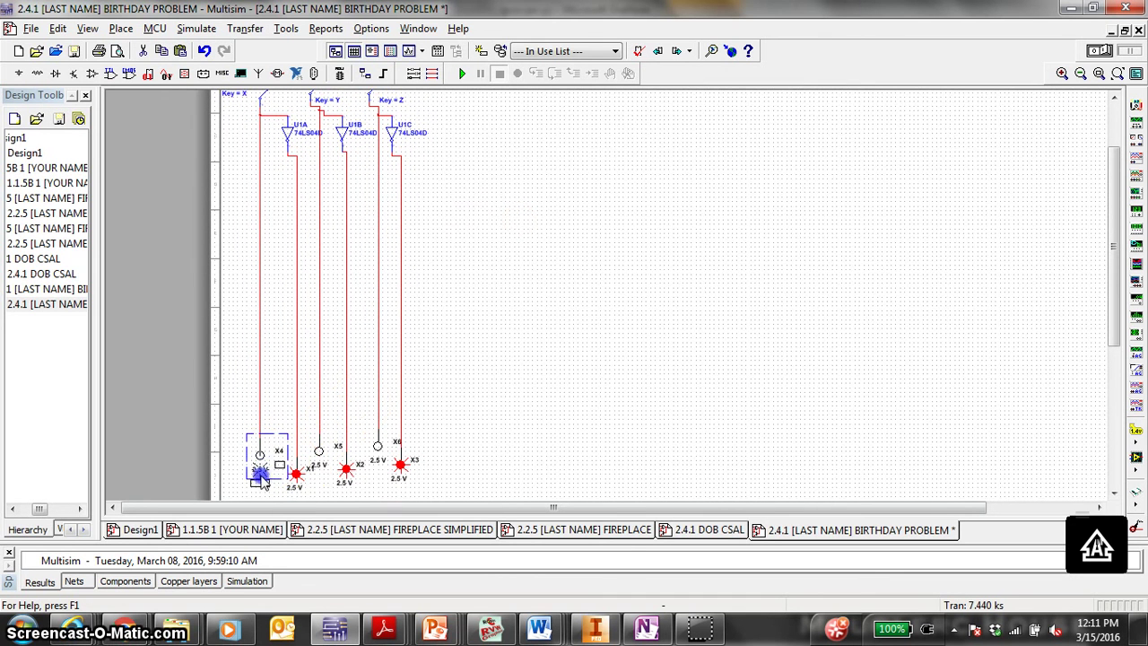
left_click_drag(260, 484, 260, 485)
left_click_drag(319, 451, 319, 477)
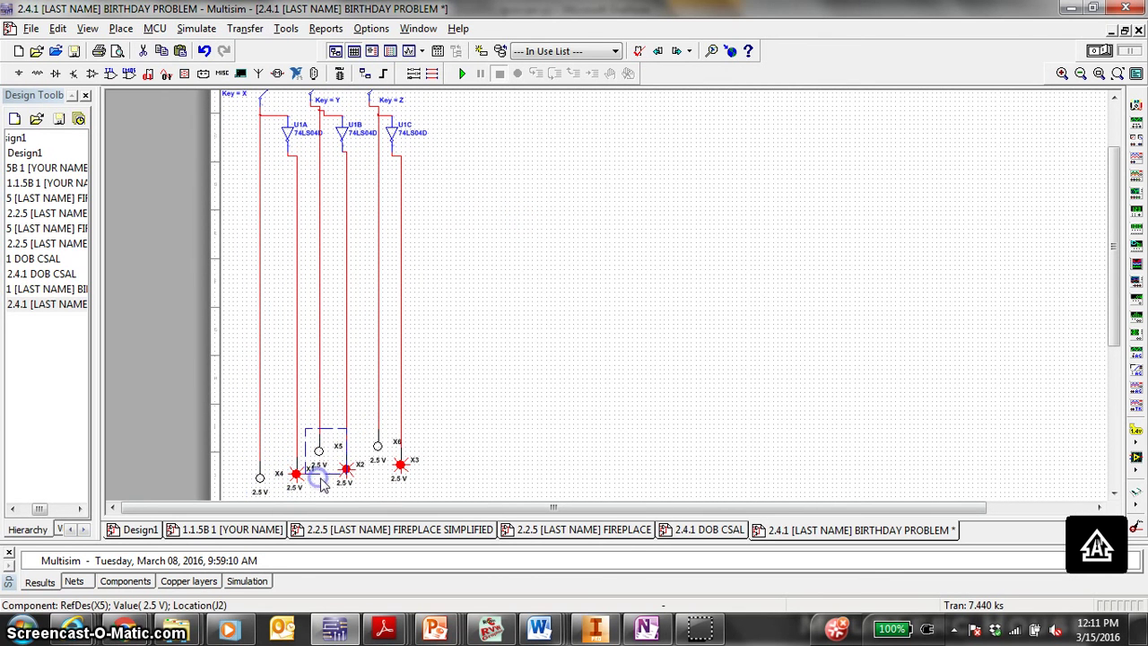
left_click_drag(375, 447, 376, 473)
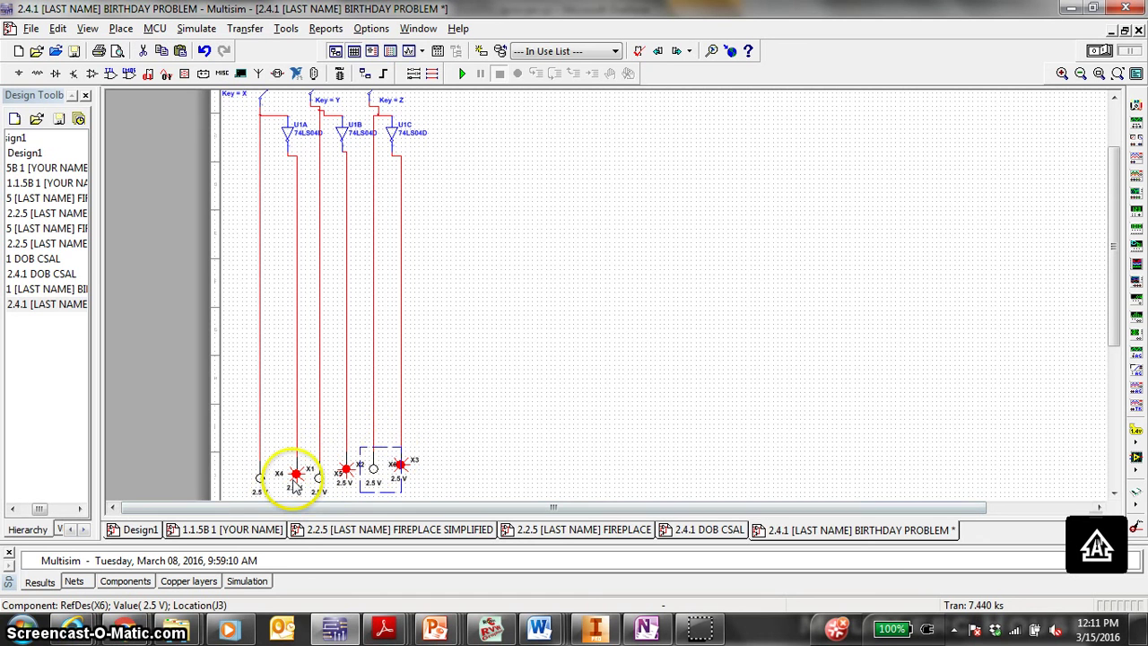
left_click(486, 339)
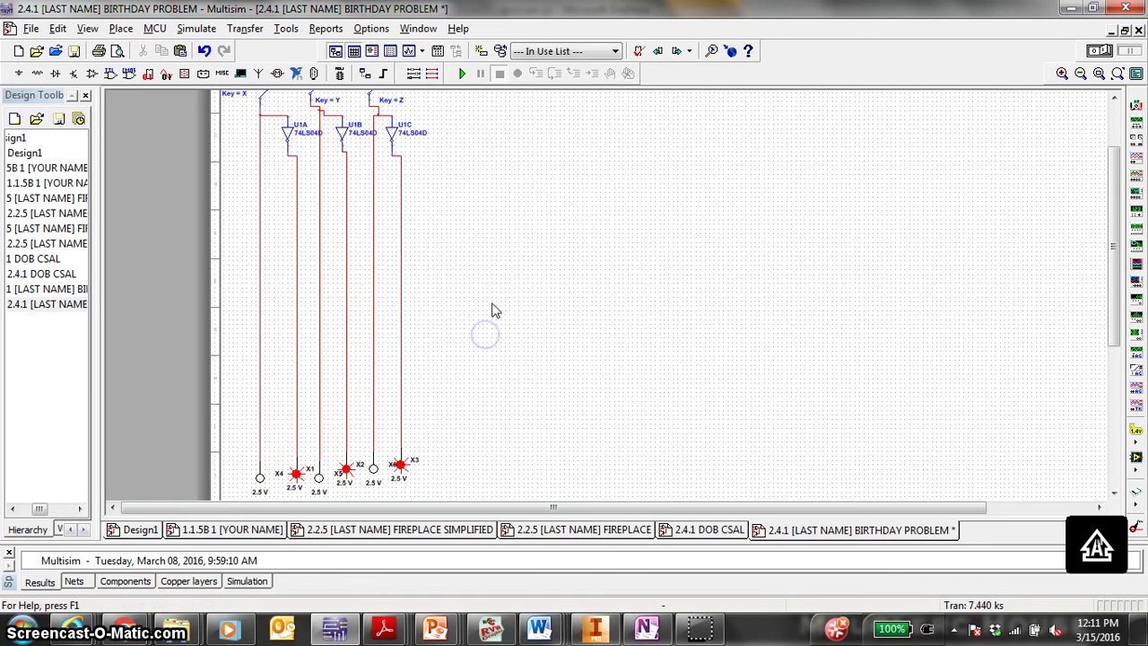
scroll(457, 331, "up", 3)
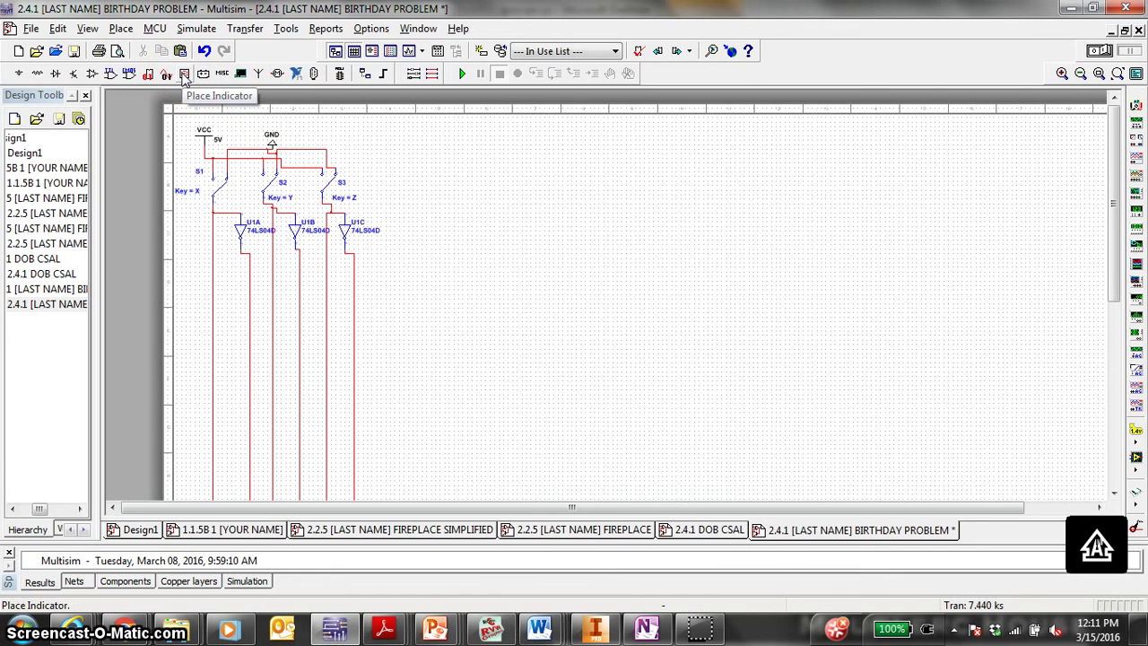
Place a SEVEN_SEG_COM_K_YELLOW seven-segment display, U2, at the schematic's upper right
left_click(184, 74)
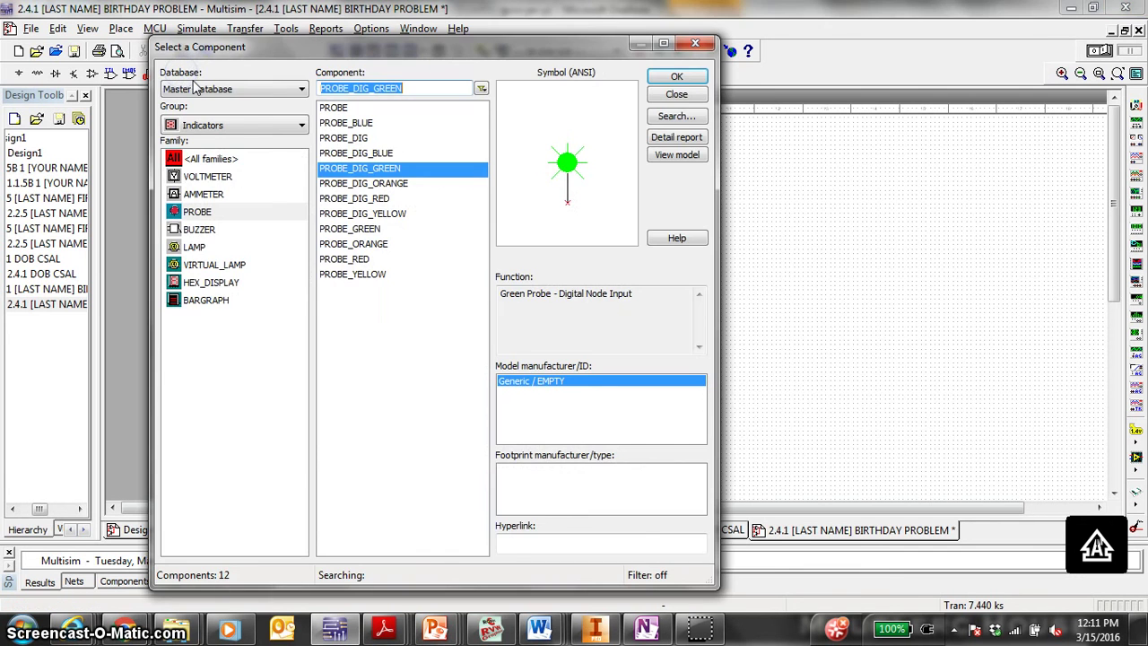
left_click(231, 285)
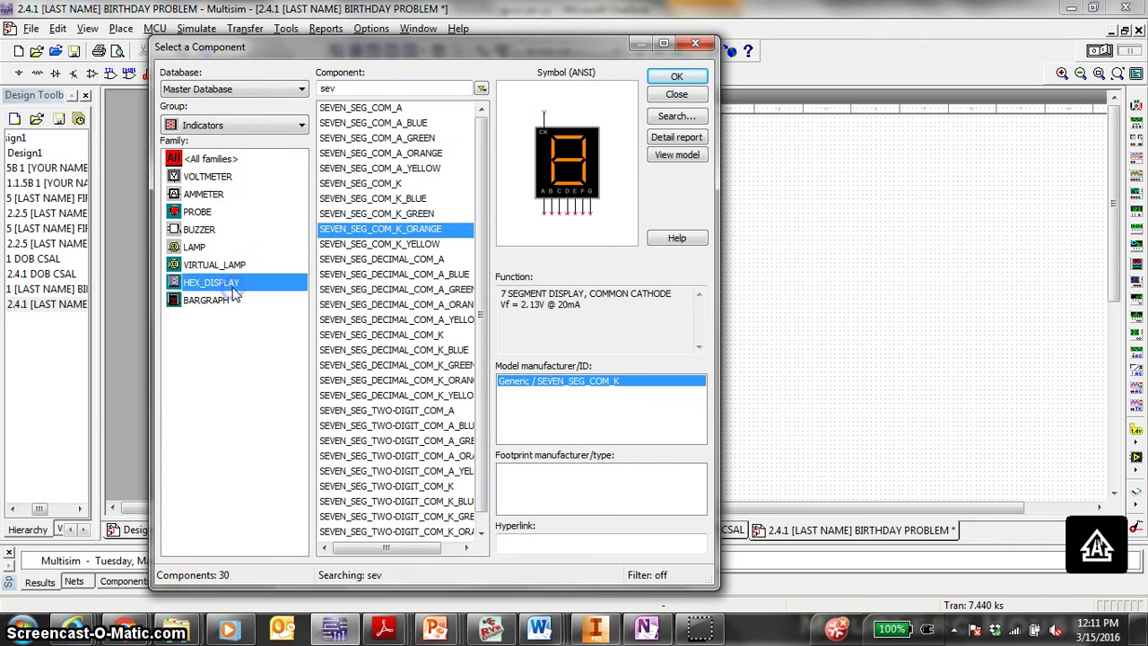
left_click(385, 245)
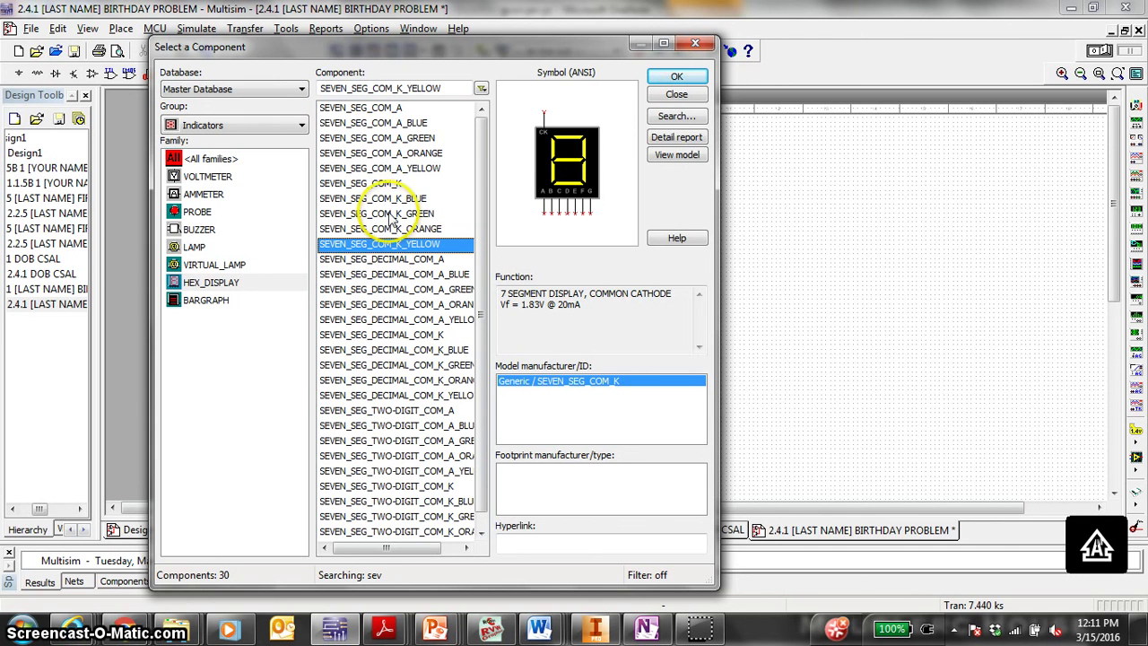
left_click(674, 79)
left_click(854, 207)
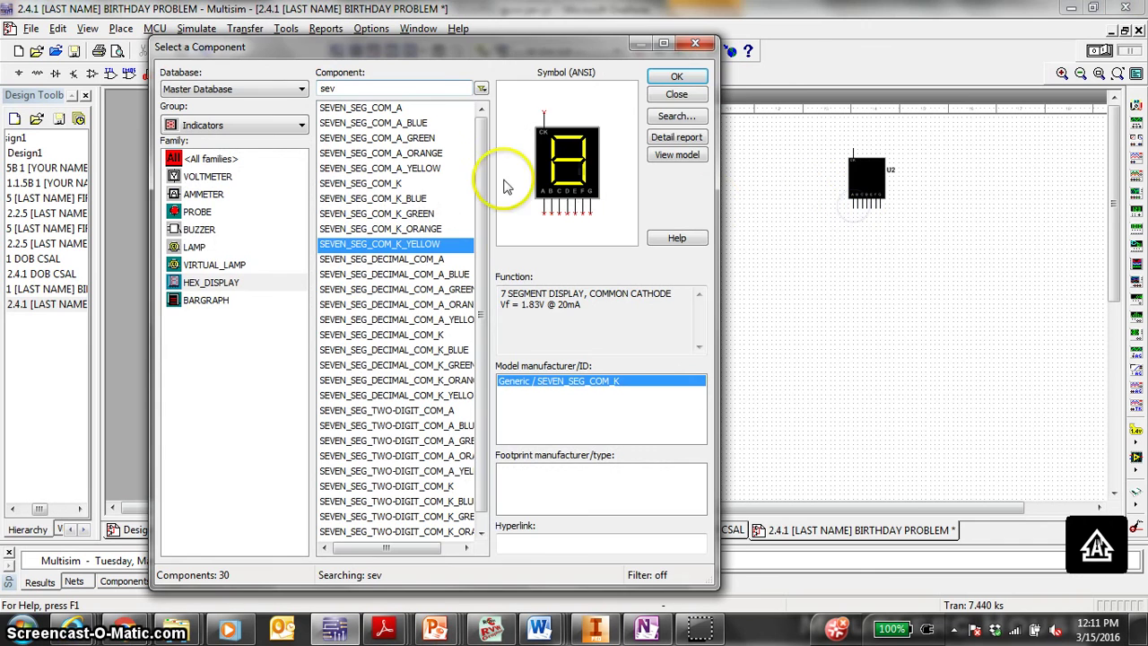
left_click(676, 94)
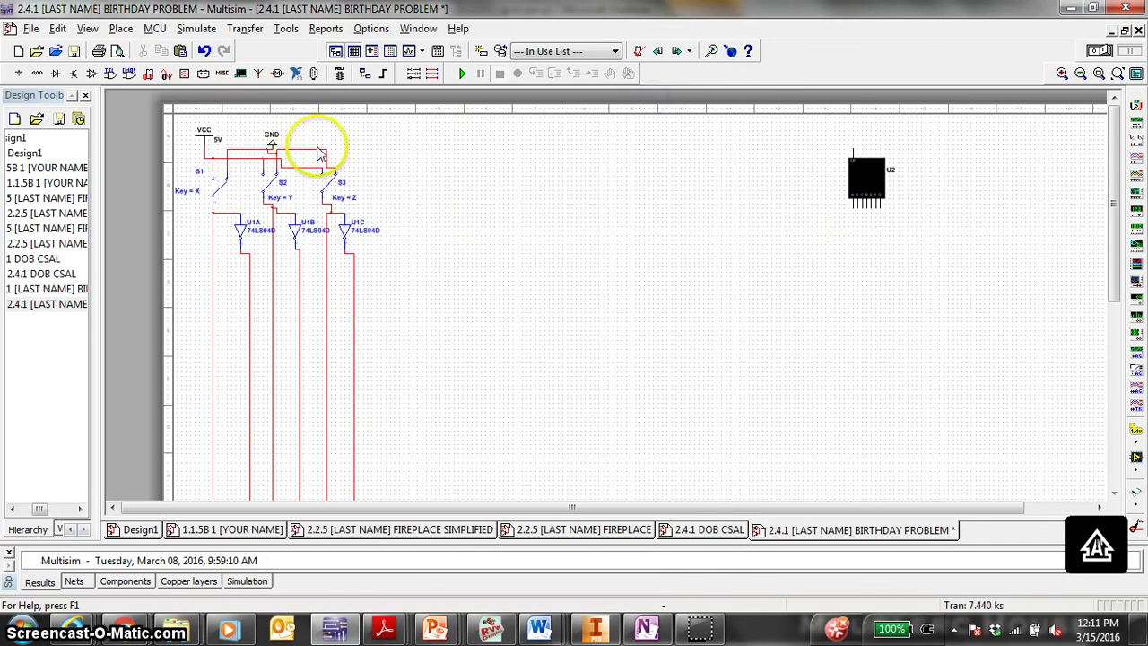
left_click(19, 74)
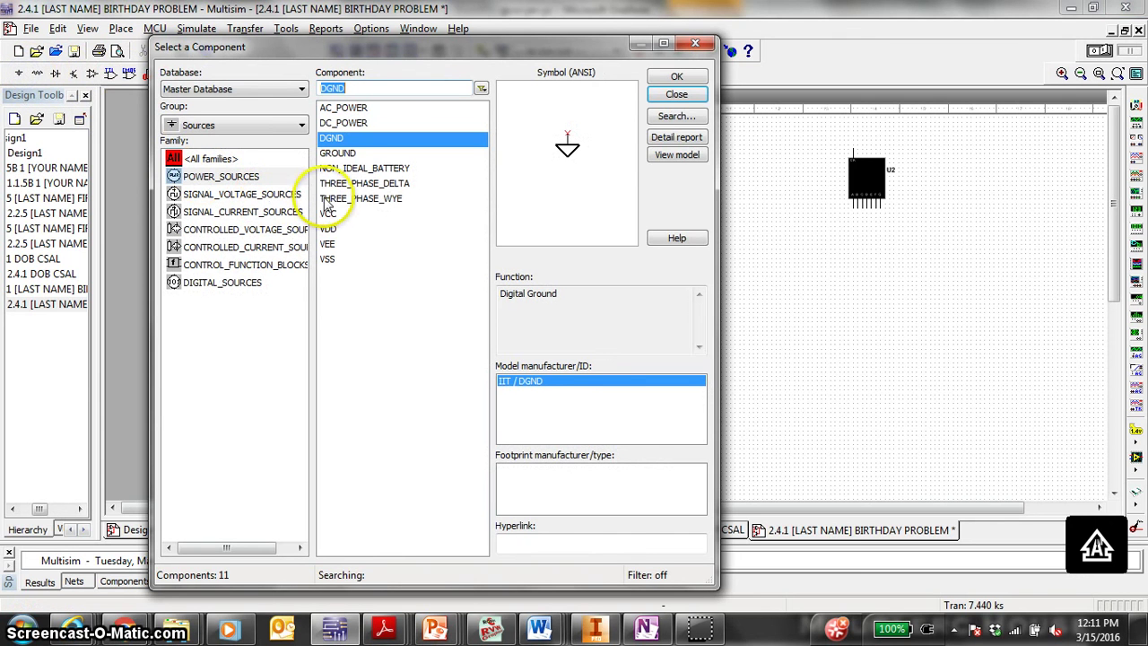